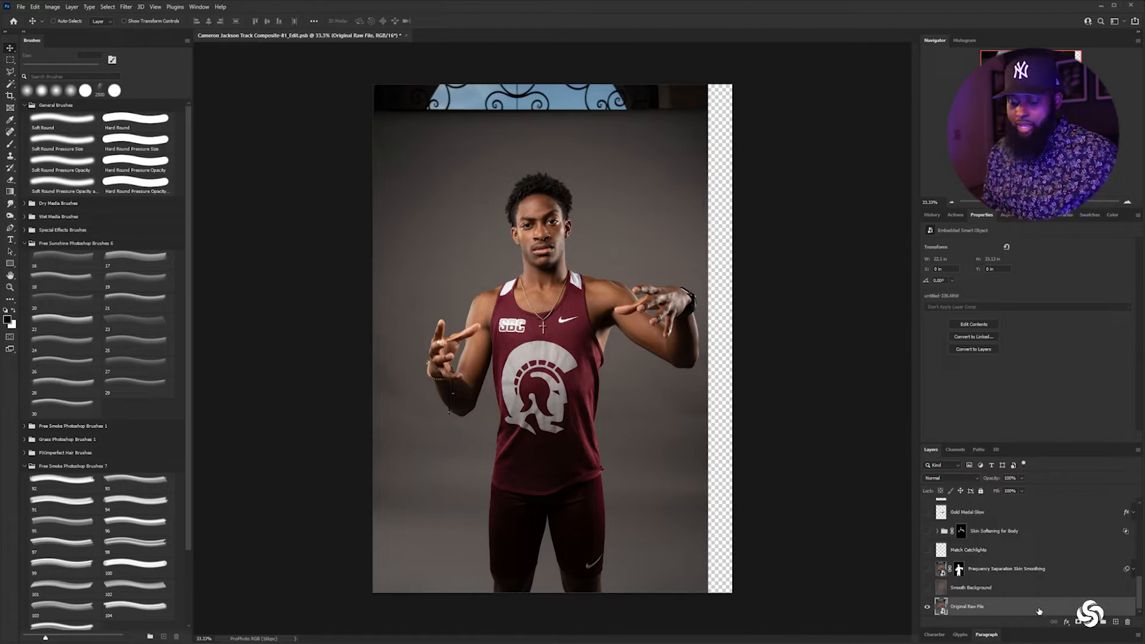
# Duplicate the Original Raw File layer and rasterize the copy
pyautogui.hotkey('ctrl', 'j')
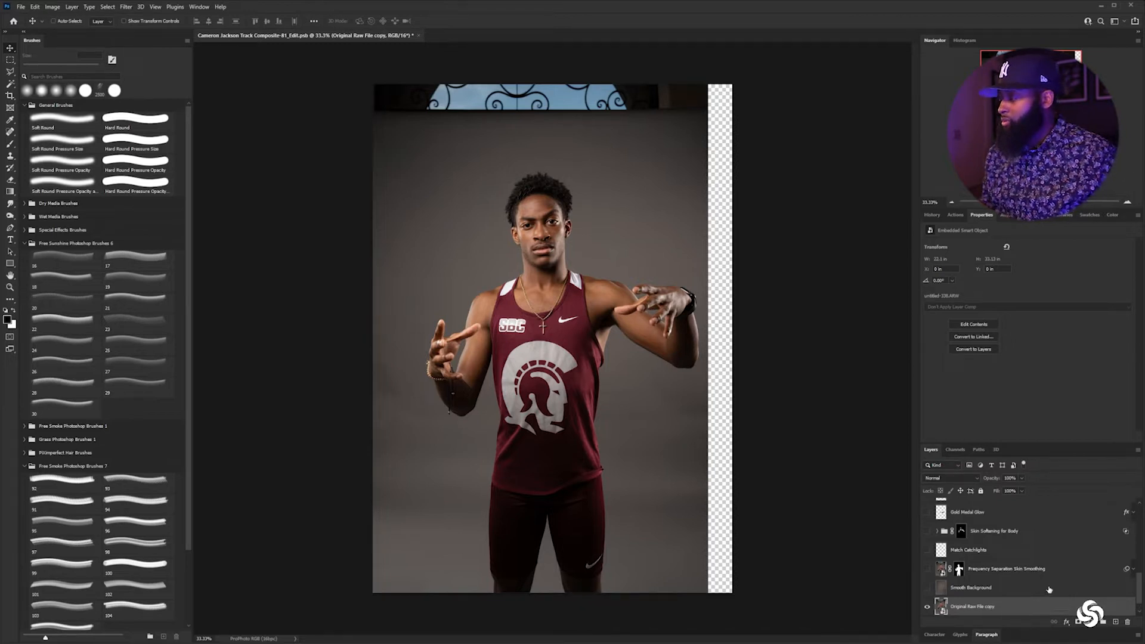
pyautogui.rightClick(1026, 591)
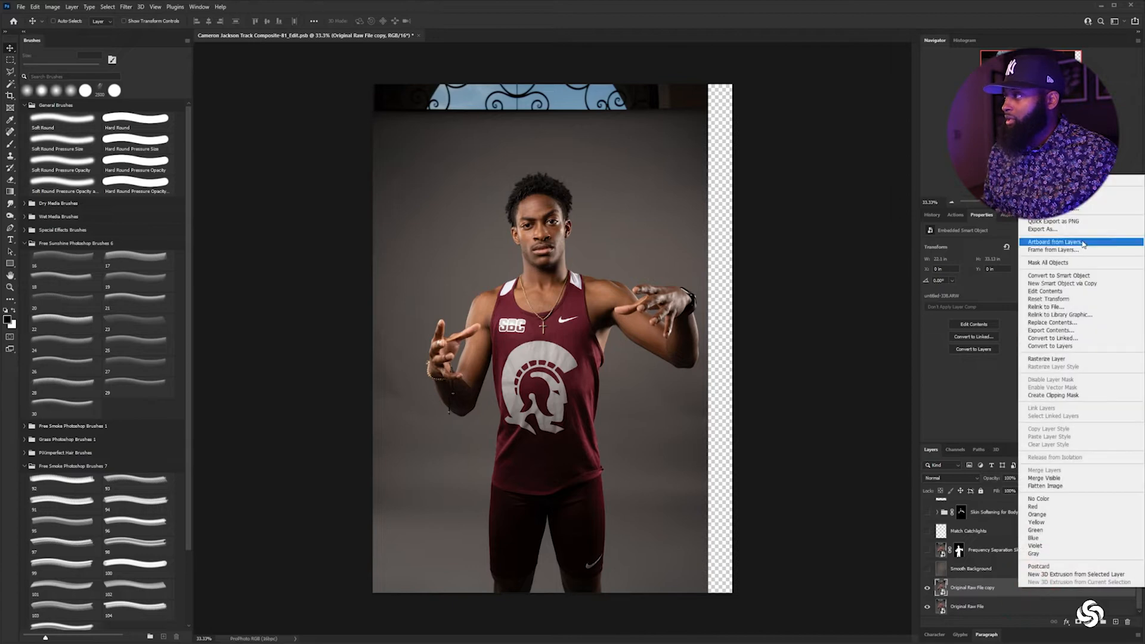
pyautogui.click(1008, 590)
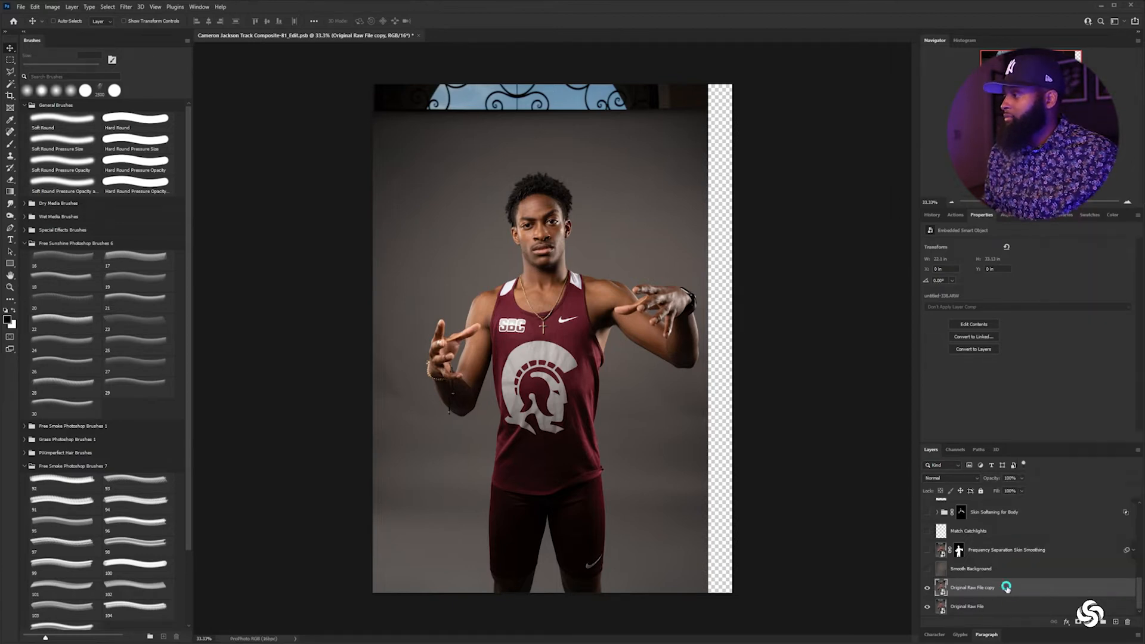
pyautogui.rightClick(1008, 591)
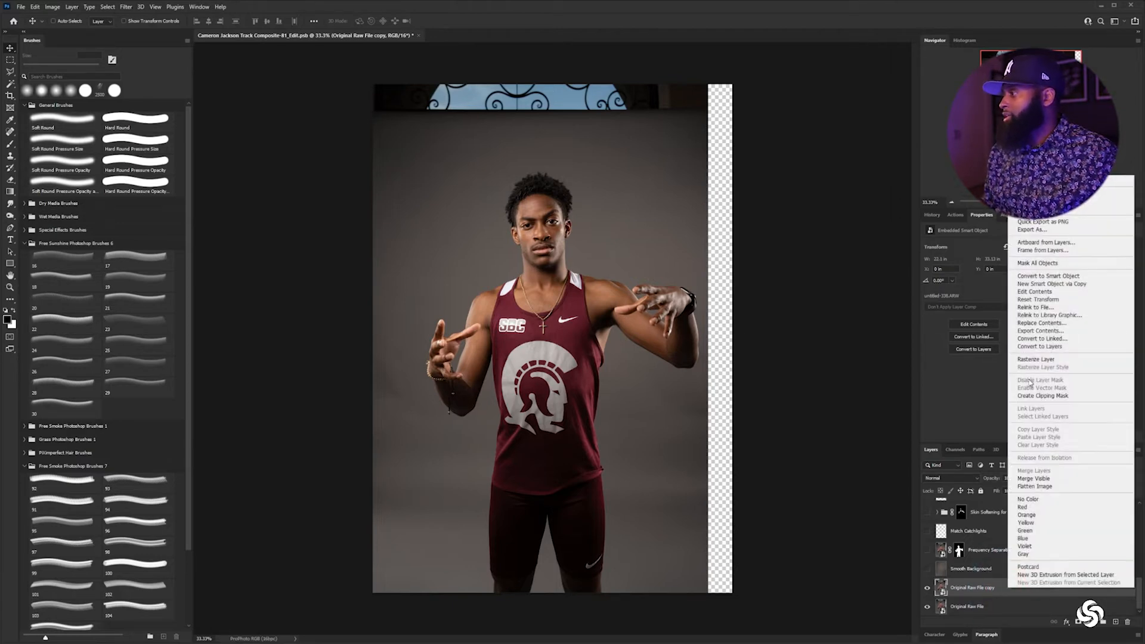
pyautogui.click(1047, 362)
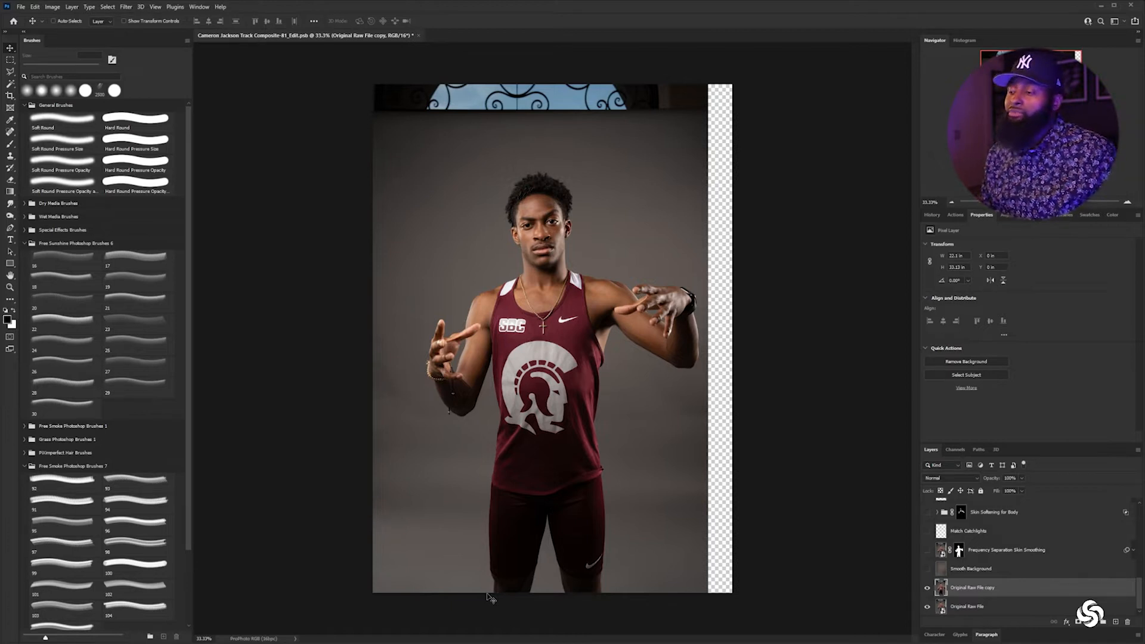
# Select the whole athlete with the Polygonal Lasso, loosely outlining the head, both arms, torso and legs down to the photo's lower edge
pyautogui.press('l')
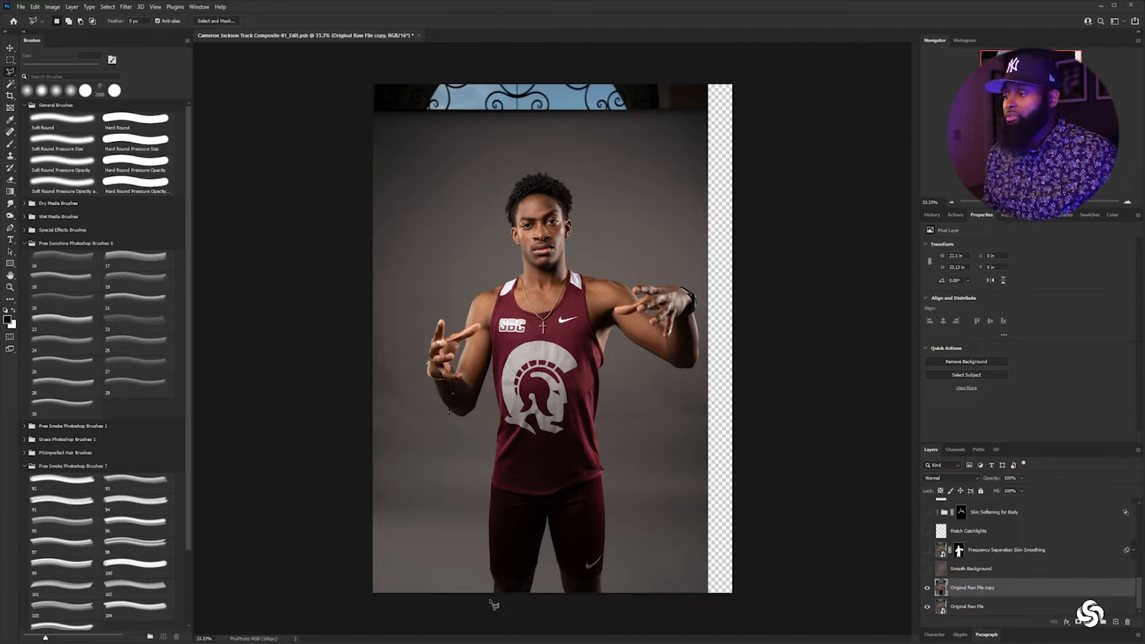
pyautogui.click(484, 605)
pyautogui.click(475, 539)
pyautogui.click(489, 434)
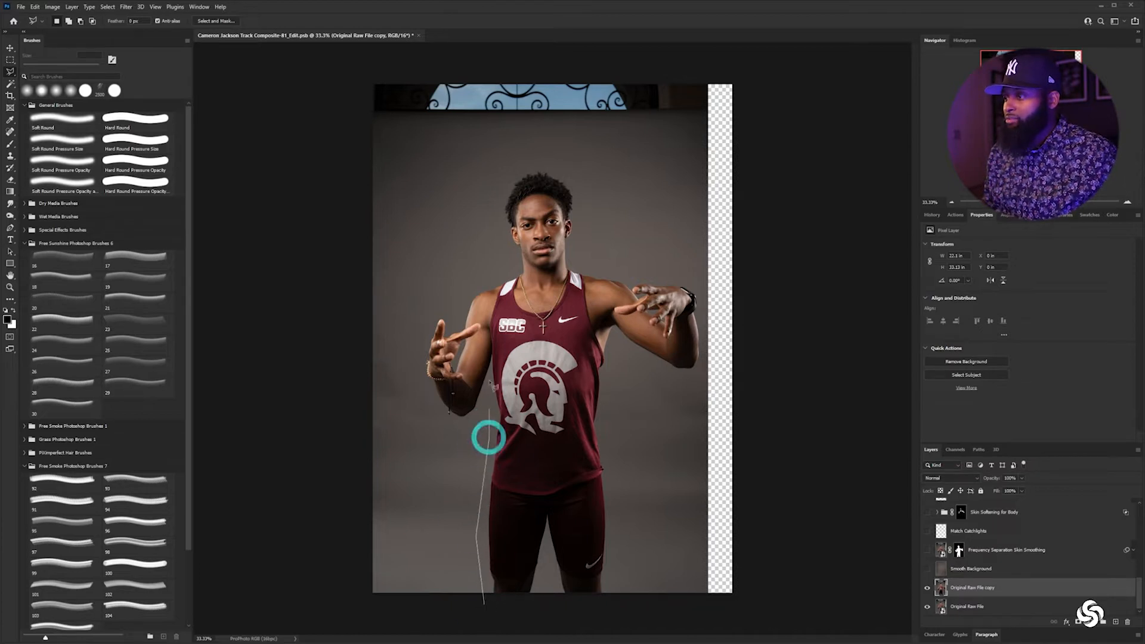
pyautogui.click(489, 379)
pyautogui.click(481, 424)
pyautogui.click(452, 436)
pyautogui.click(426, 384)
pyautogui.click(419, 332)
pyautogui.click(434, 301)
pyautogui.click(457, 315)
pyautogui.click(467, 287)
pyautogui.click(493, 235)
pyautogui.click(494, 185)
pyautogui.click(524, 161)
pyautogui.click(588, 175)
pyautogui.click(584, 258)
pyautogui.click(606, 272)
pyautogui.click(655, 271)
pyautogui.click(692, 285)
pyautogui.click(704, 351)
pyautogui.click(702, 376)
pyautogui.click(679, 377)
pyautogui.click(647, 364)
pyautogui.click(625, 345)
pyautogui.click(614, 336)
pyautogui.click(604, 417)
pyautogui.click(617, 589)
pyautogui.click(613, 610)
pyautogui.doubleClick(579, 615)
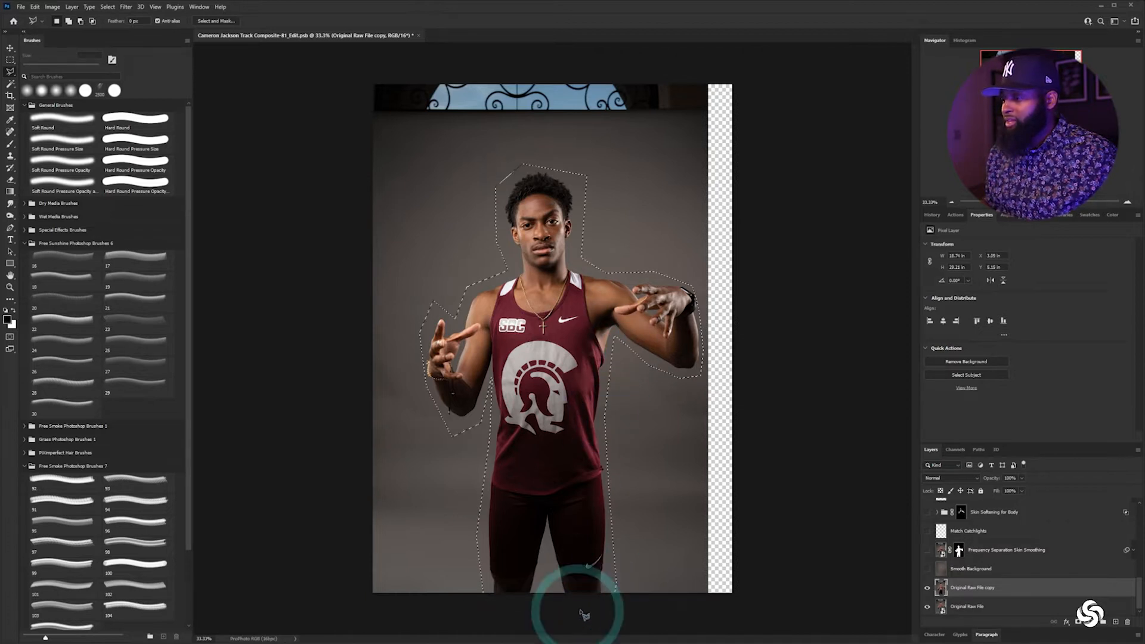
# Add the window strip above the backdrop and the empty transparent strip beside it to the selection
pyautogui.keyDown('shift'); pyautogui.click(356, 133); pyautogui.keyUp('shift')
pyautogui.click(497, 126)
pyautogui.click(700, 126)
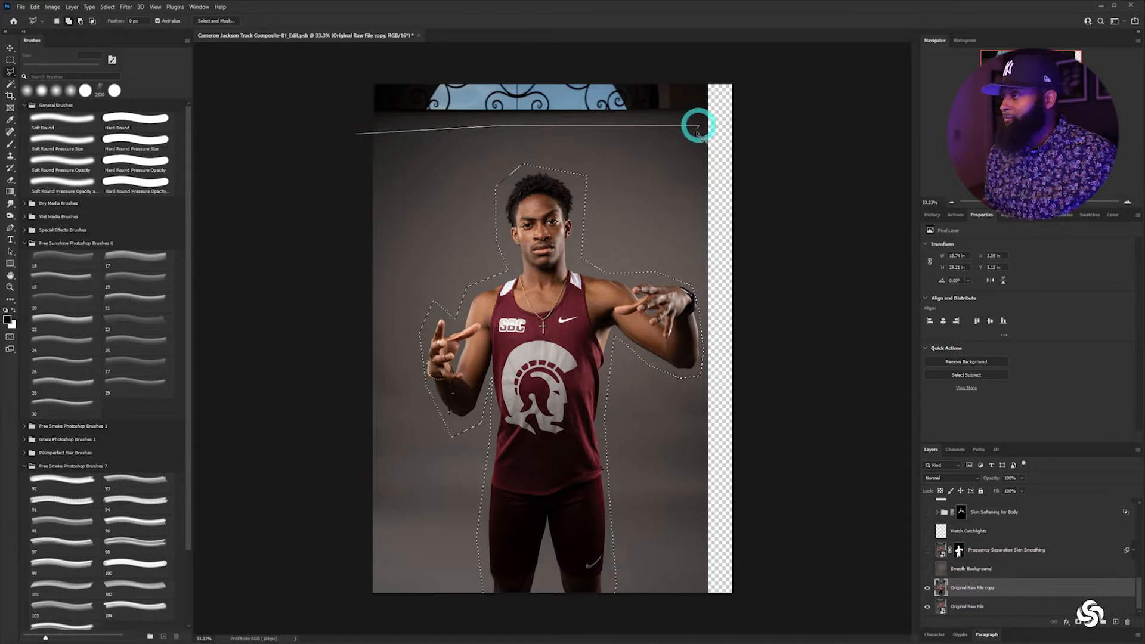
pyautogui.click(703, 293)
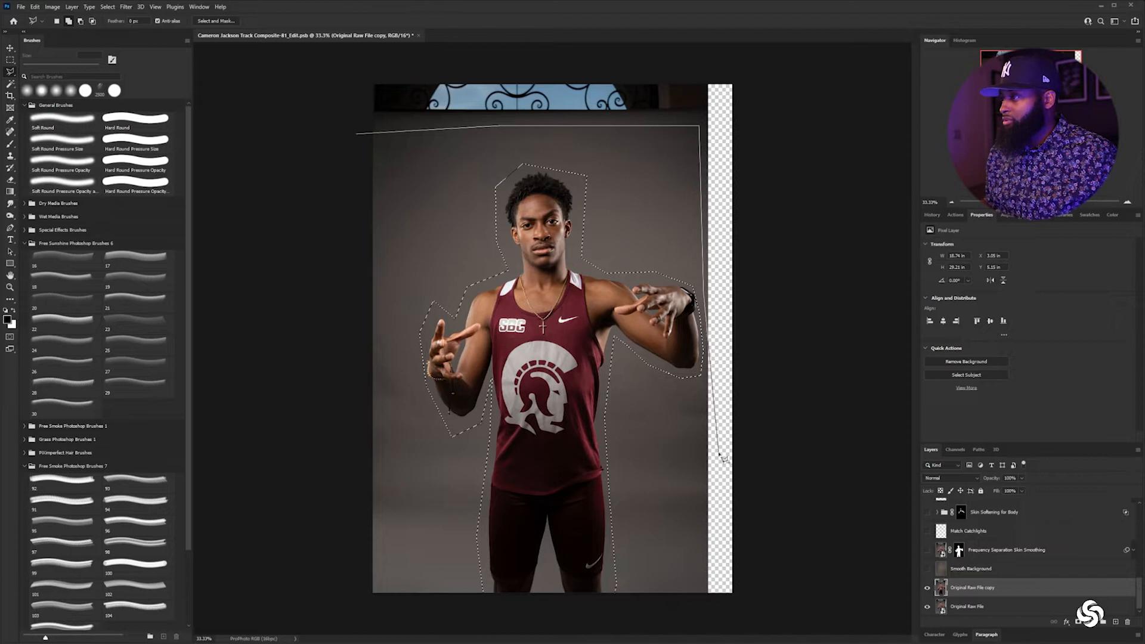
pyautogui.click(704, 606)
pyautogui.click(751, 603)
pyautogui.click(743, 67)
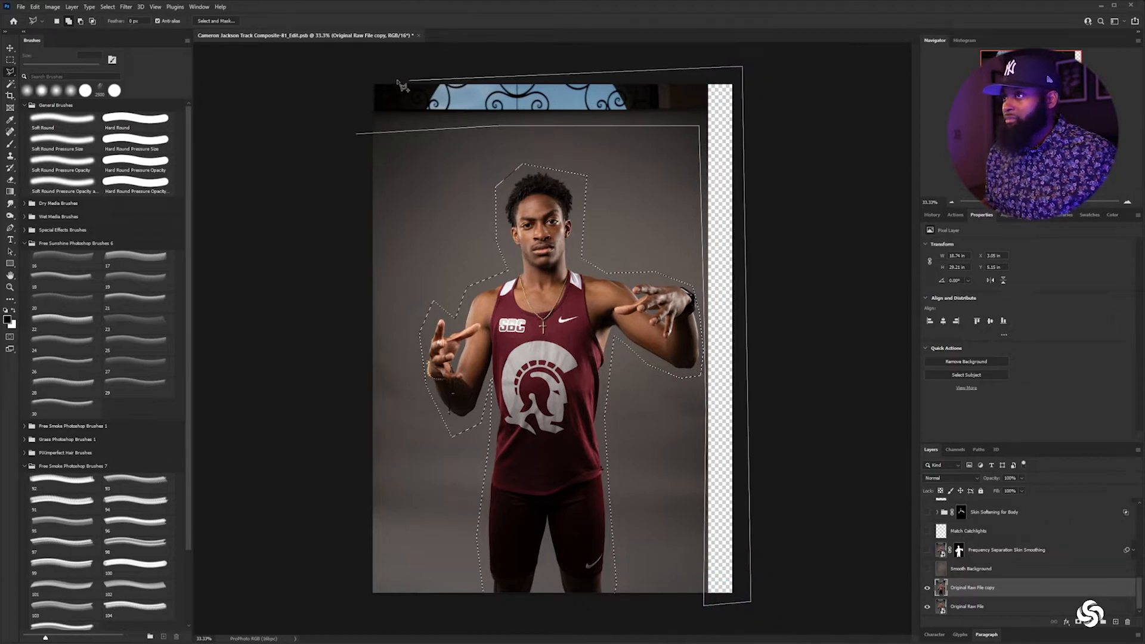
pyautogui.click(355, 70)
pyautogui.click(353, 101)
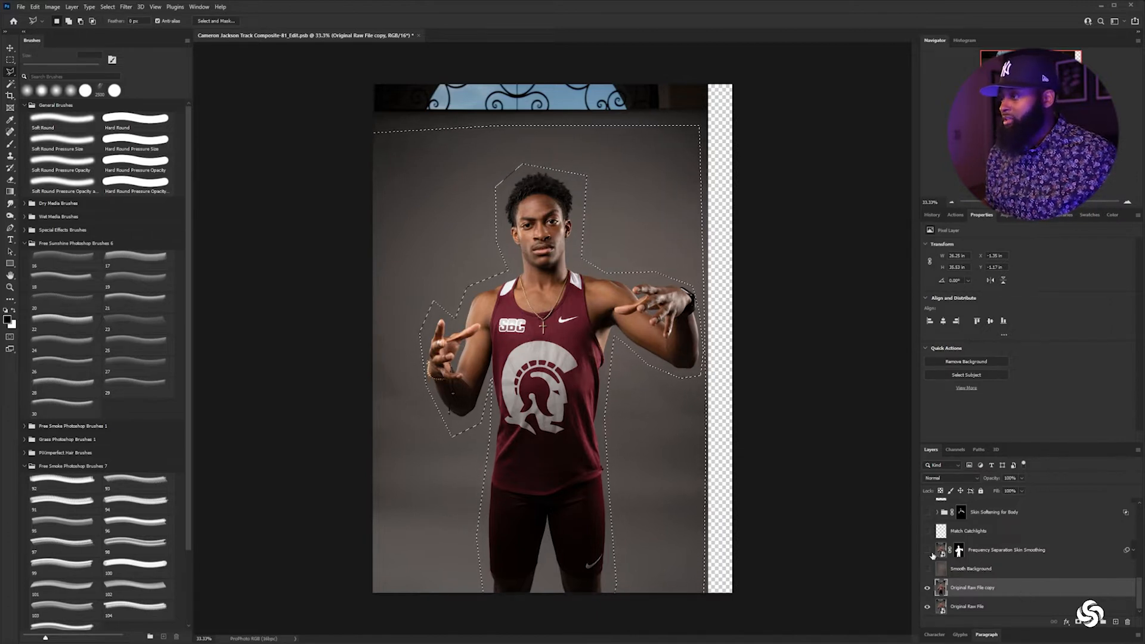
# Replace the selected areas using Content-Aware Fill with output to a new layer, and deselect
pyautogui.rightClick(569, 326)
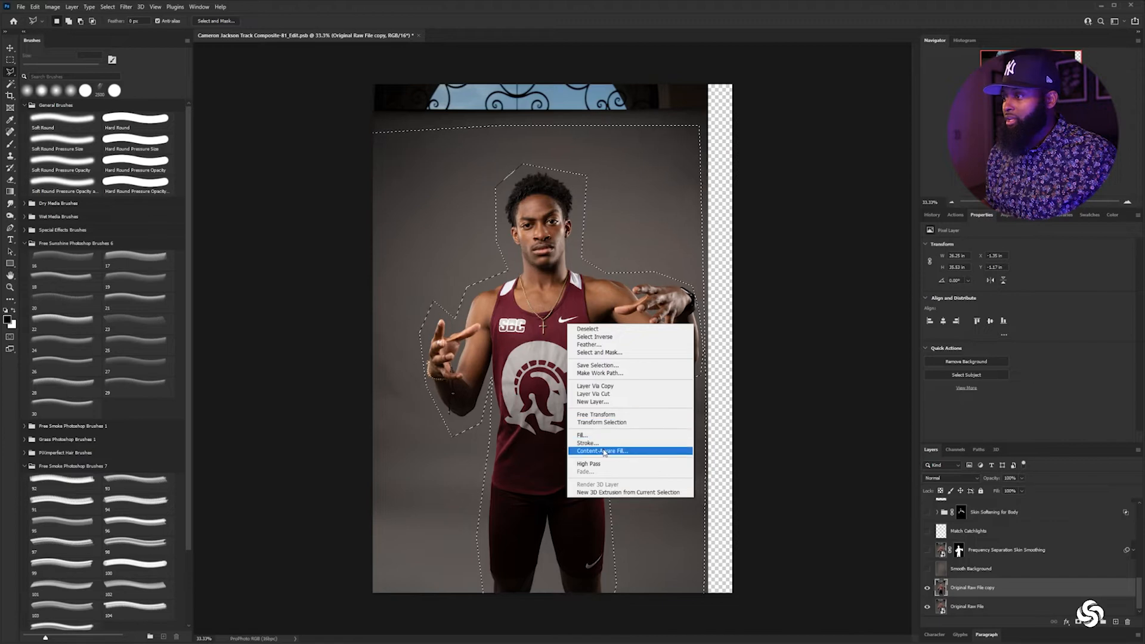
pyautogui.click(605, 451)
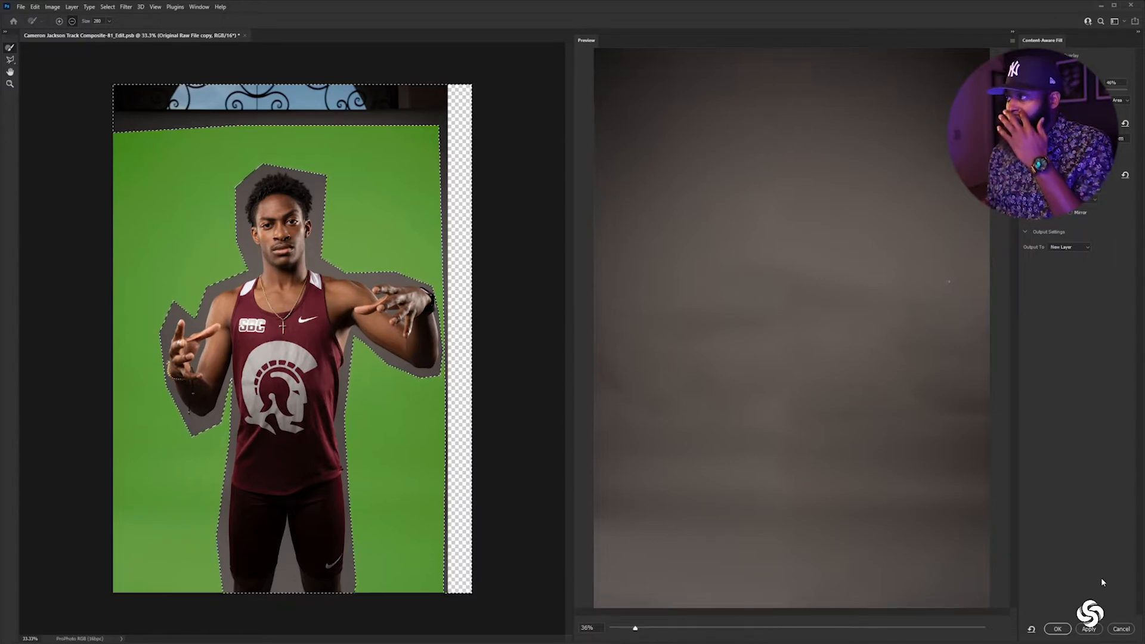
pyautogui.click(1060, 632)
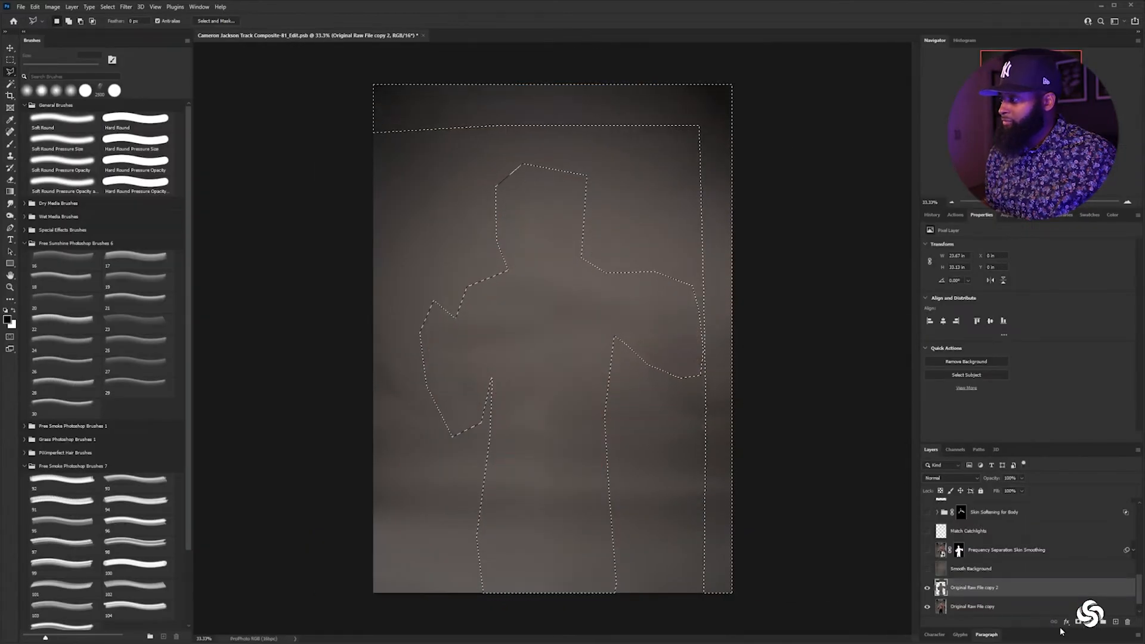
pyautogui.hotkey('ctrl', 'd')
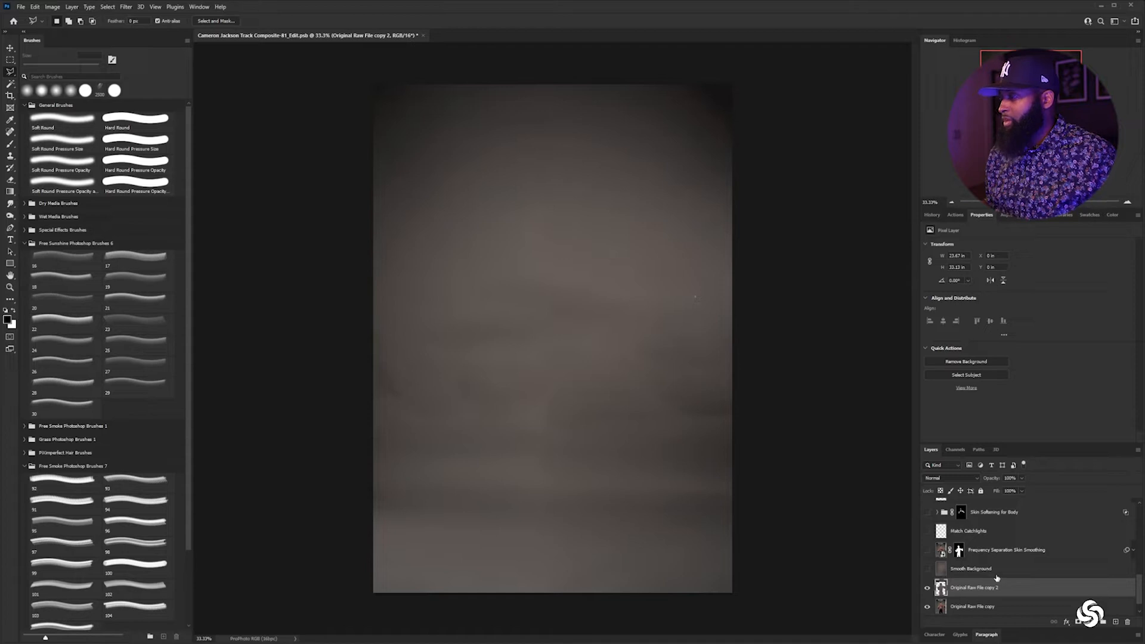
pyautogui.scroll(-1, 1001, 587)
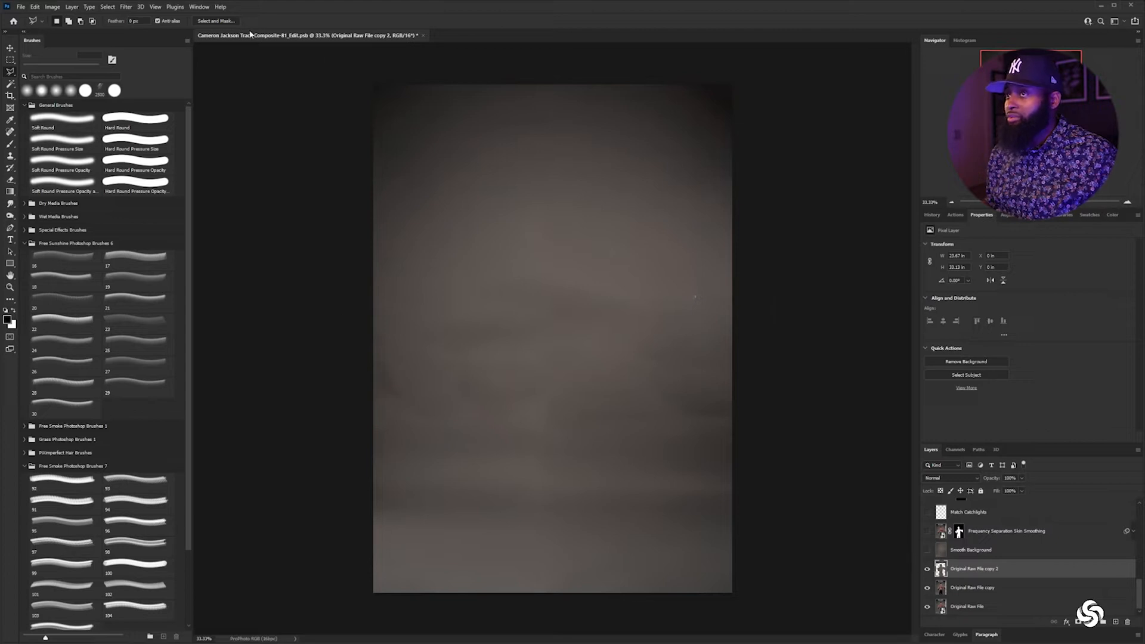
pyautogui.click(126, 7)
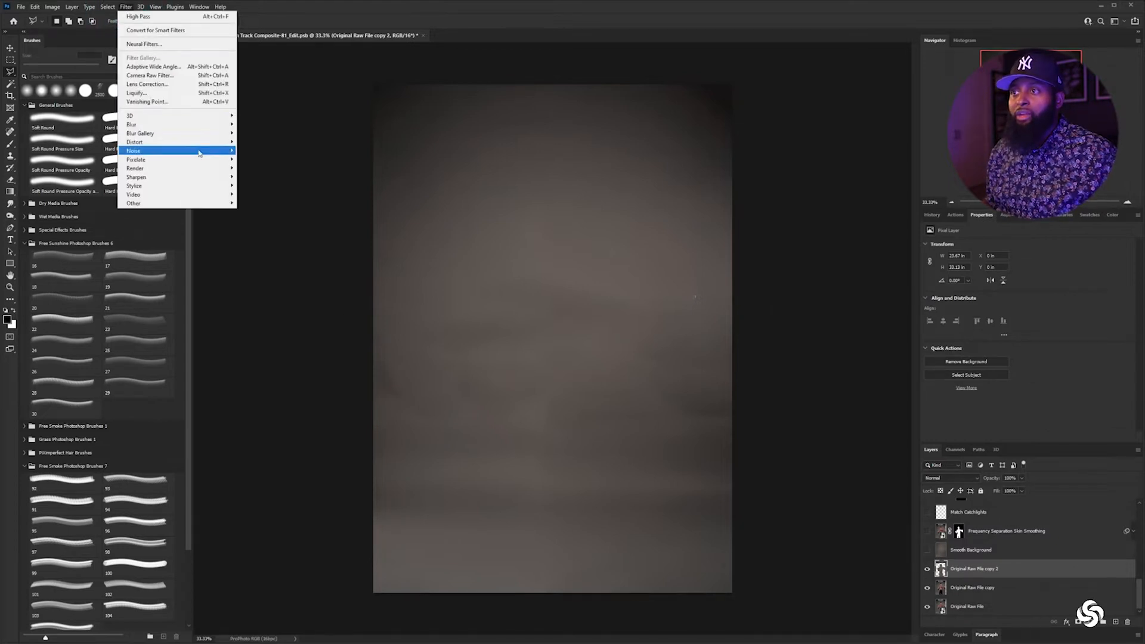
pyautogui.moveTo(207, 130)
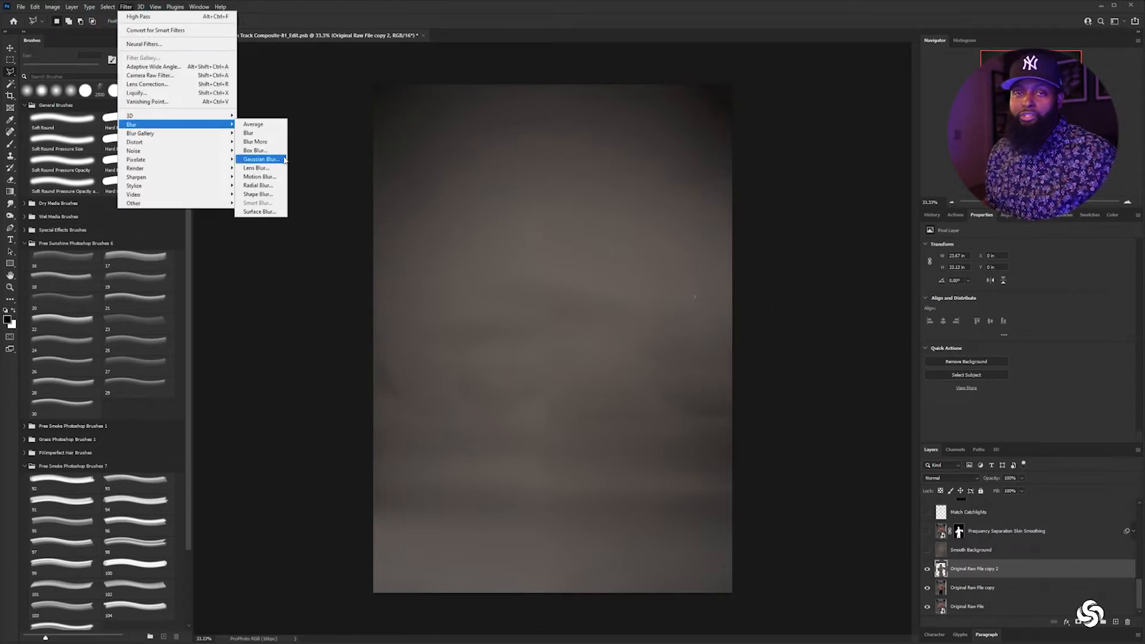
pyautogui.click(474, 71)
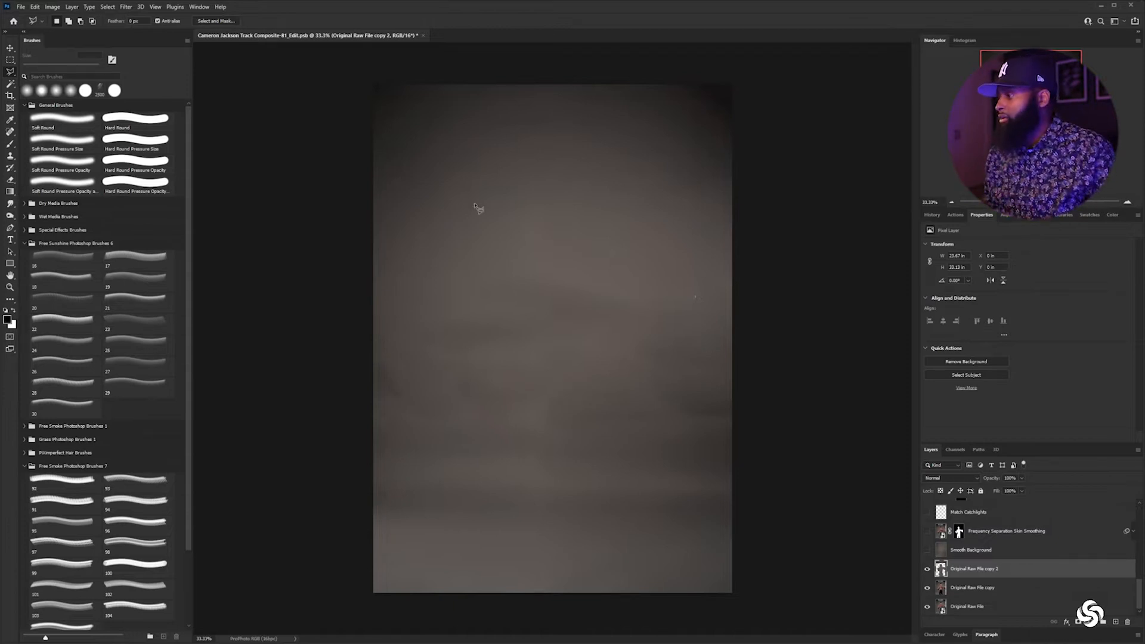
# Show the Smooth Background layer and place a new duplicate of Original Raw File directly above it
pyautogui.click(927, 550)
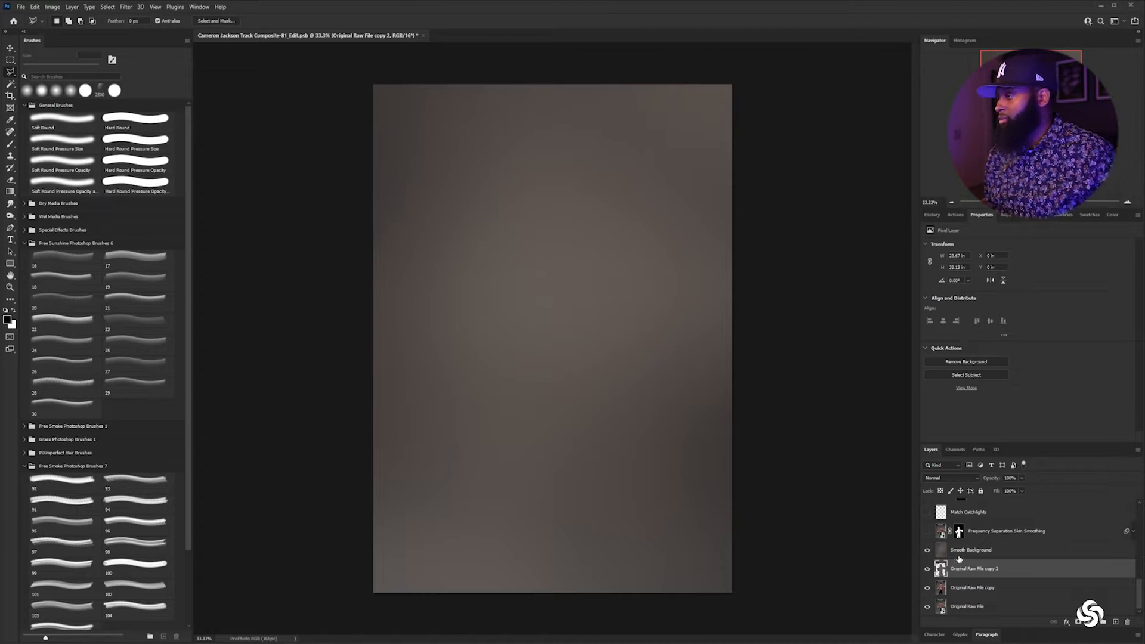
pyautogui.press('v')
pyautogui.click(1007, 608)
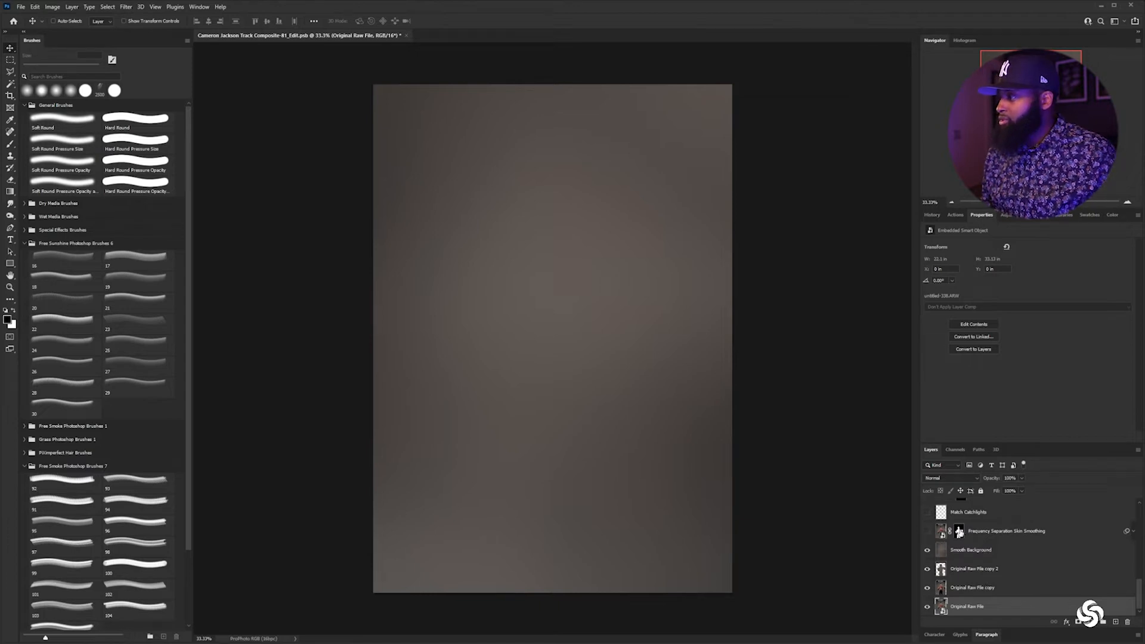
pyautogui.hotkey('ctrl', 'j')
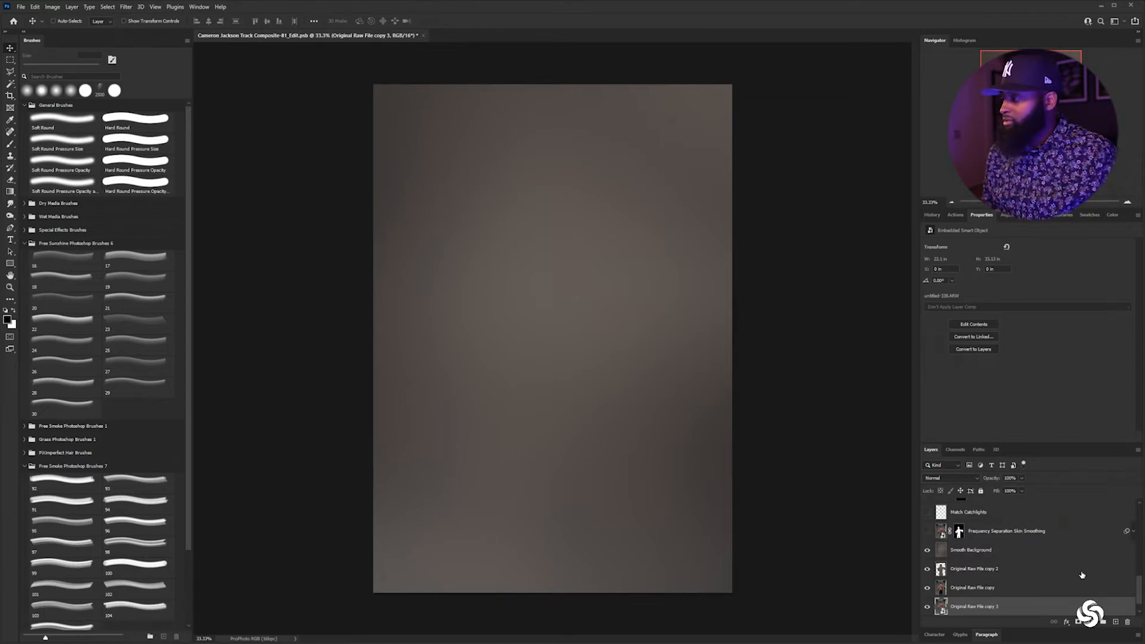
pyautogui.moveTo(1020, 599); pyautogui.dragTo(1020, 548)
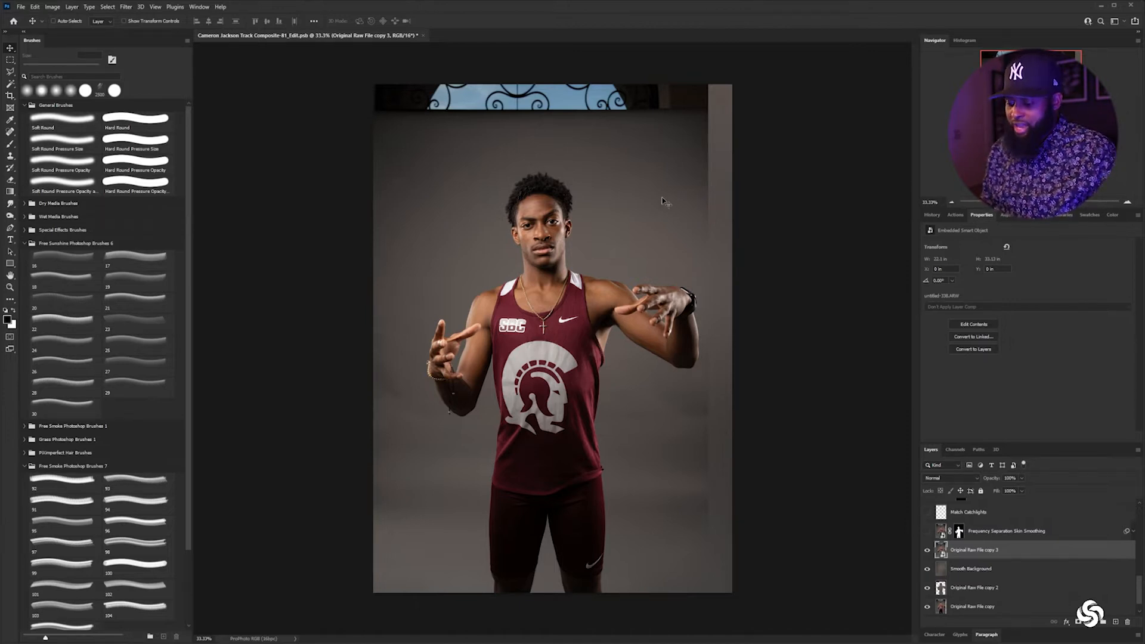
pyautogui.hotkey('ctrl', '1')
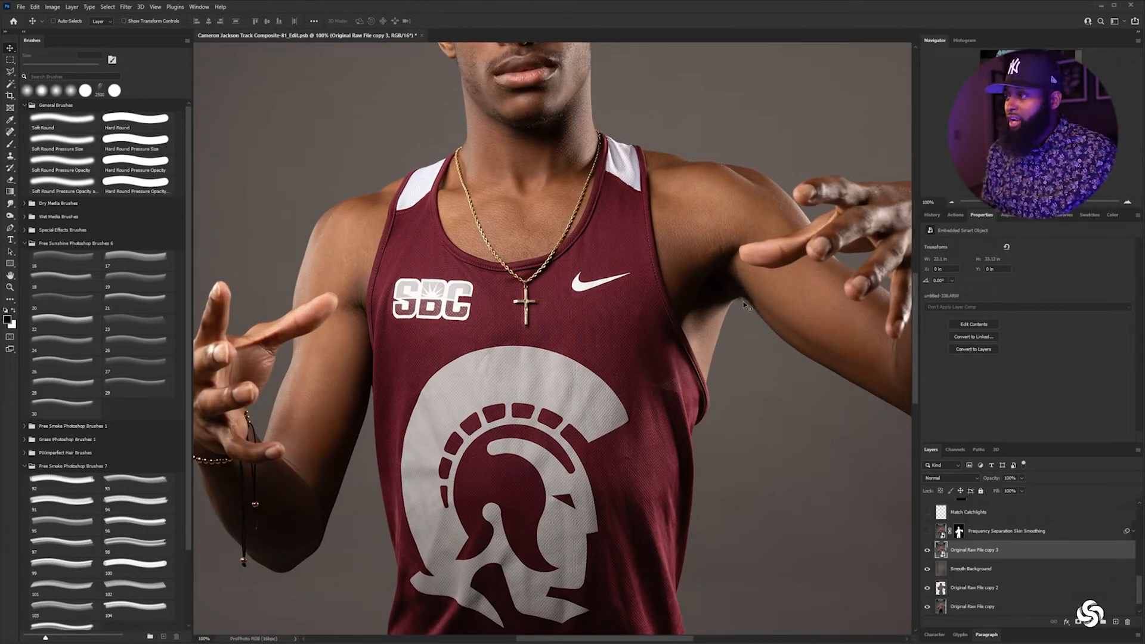
pyautogui.press('l')
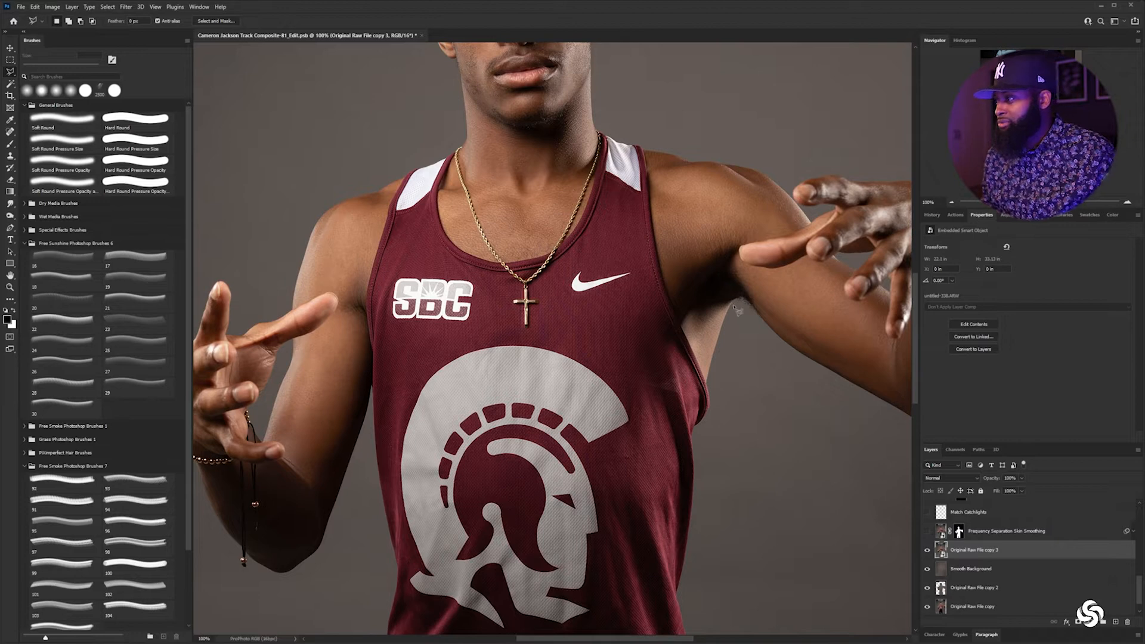
pyautogui.click(734, 300)
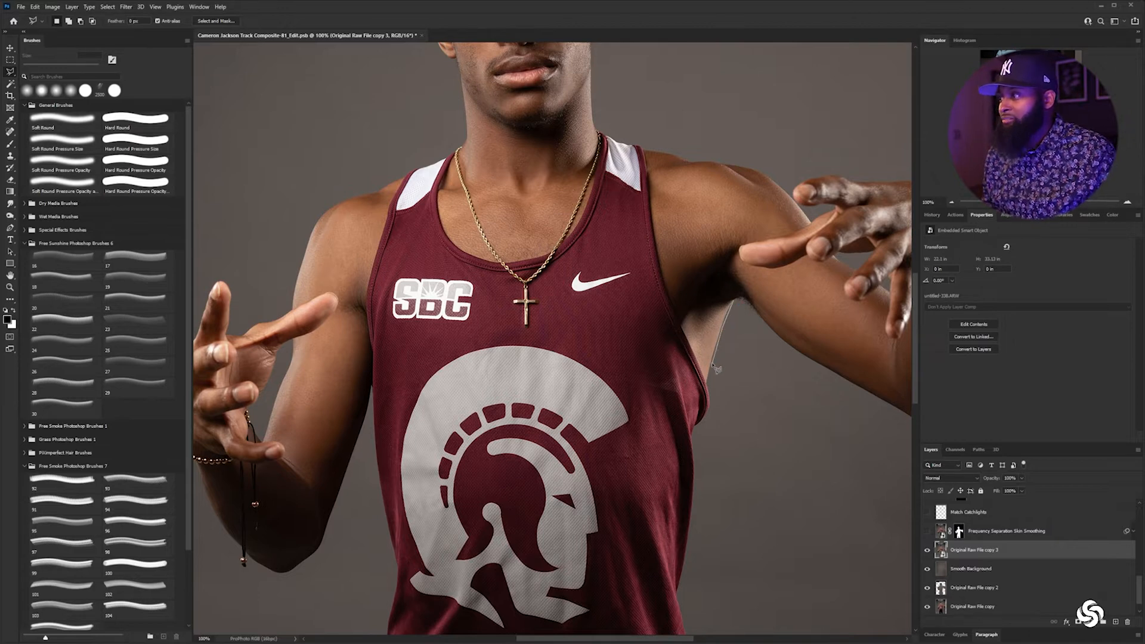
pyautogui.click(711, 359)
pyautogui.click(713, 406)
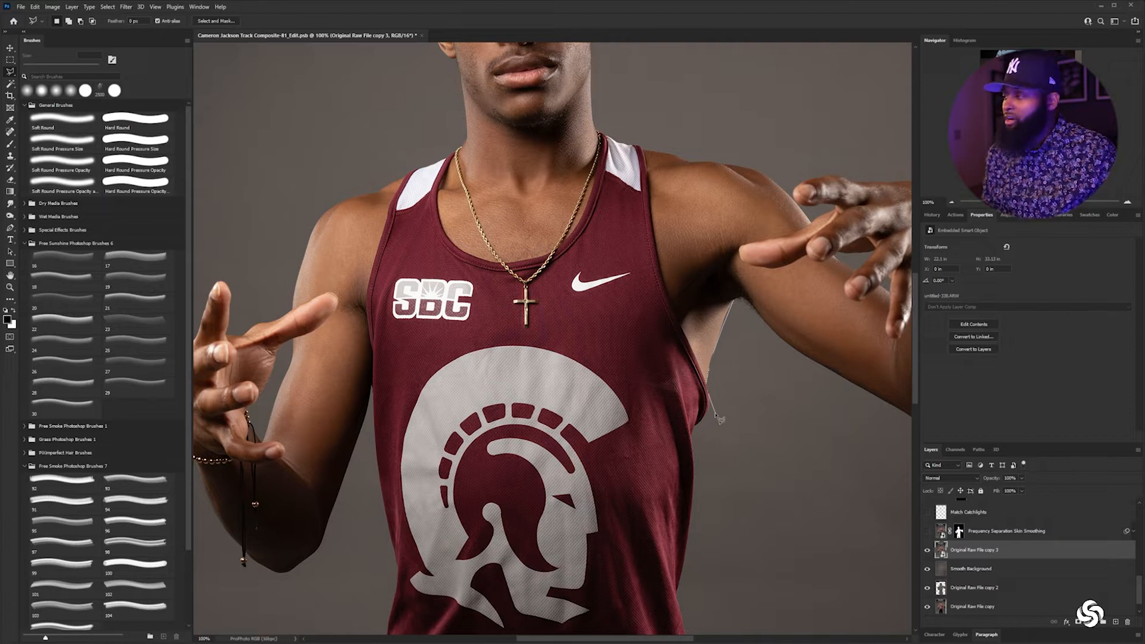
pyautogui.press('Escape')
pyautogui.press('v')
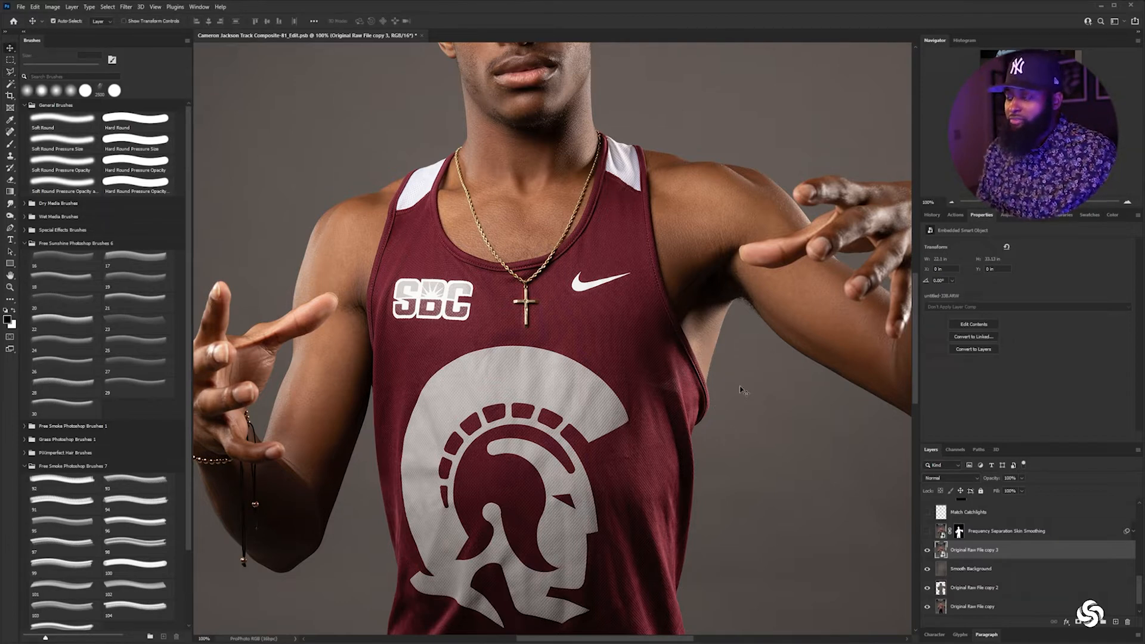
pyautogui.hotkey('ctrl', '0')
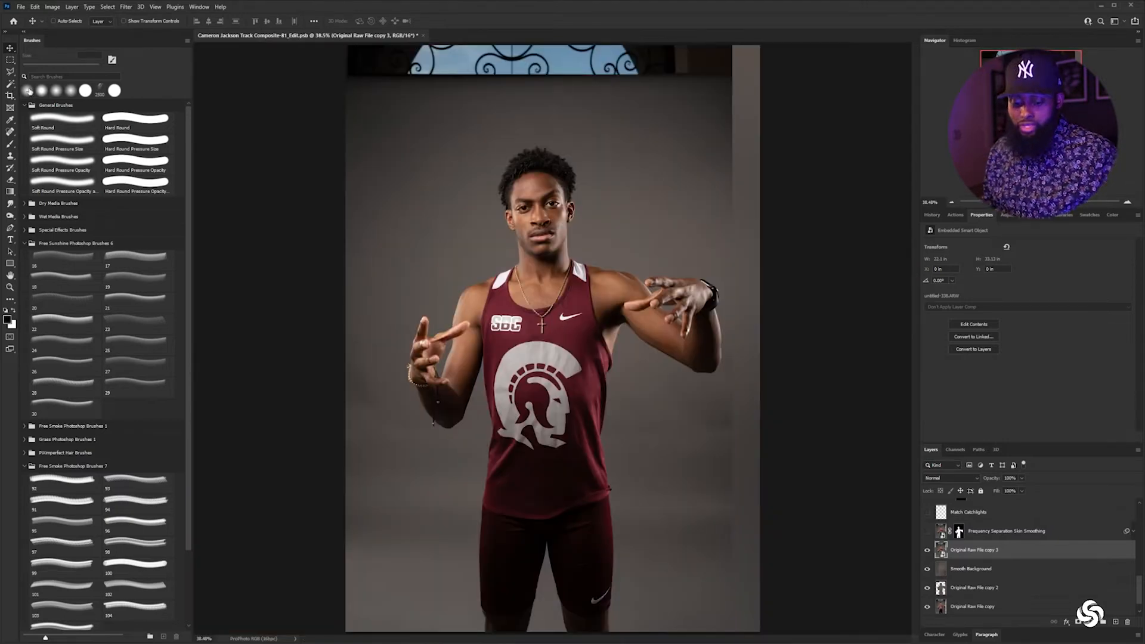
# Select the athlete with Select Subject and add a layer mask from the selection to the raw file duplicate
pyautogui.click(11, 86)
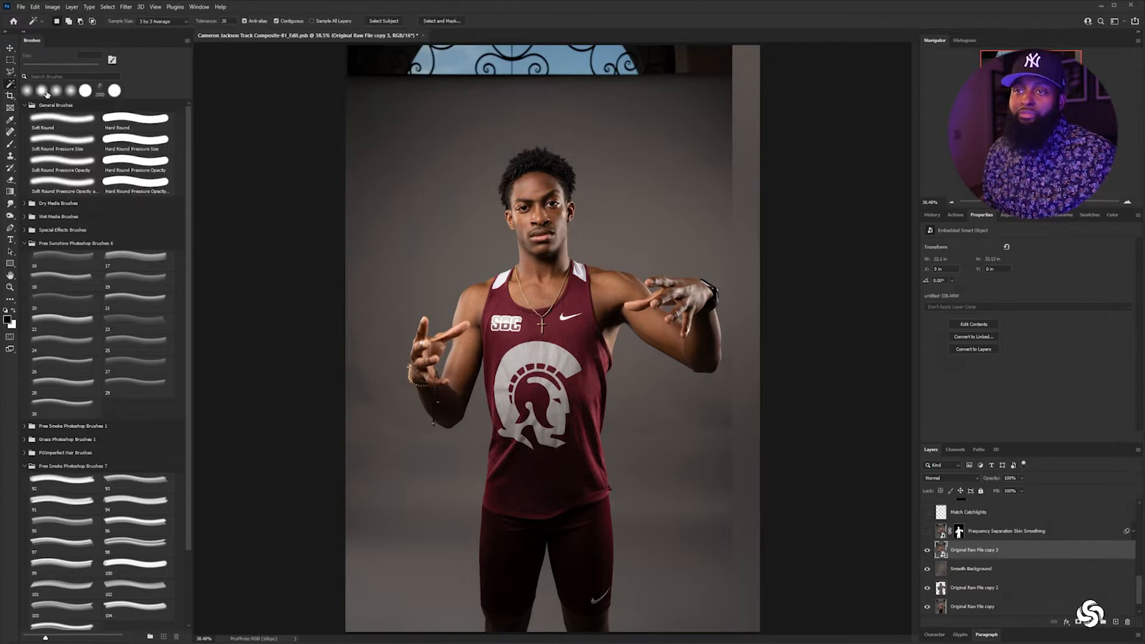
pyautogui.click(389, 22)
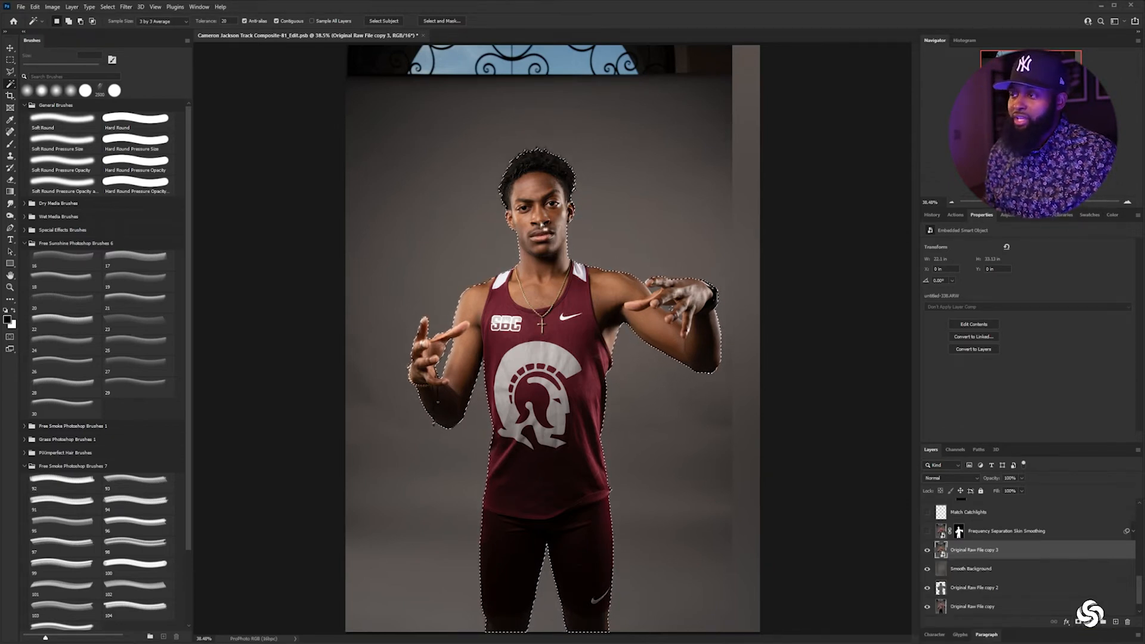
pyautogui.click(1077, 623)
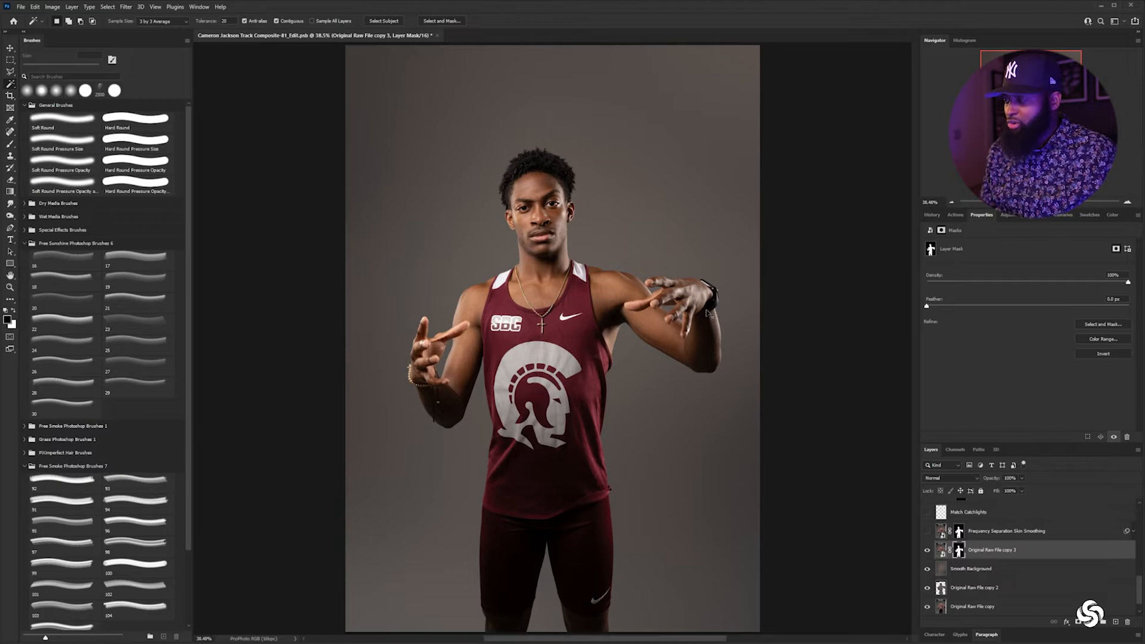
# Show the Frequency Separation Skin Smoothing layer in place of the masked raw file duplicate and delete that duplicate
pyautogui.hotkey('ctrl', '+')
pyautogui.hotkey('ctrl', '+')
pyautogui.hotkey('ctrl', '+')
pyautogui.hotkey('ctrl', '+')
pyautogui.moveTo(745, 80); pyautogui.dragTo(299, 327)
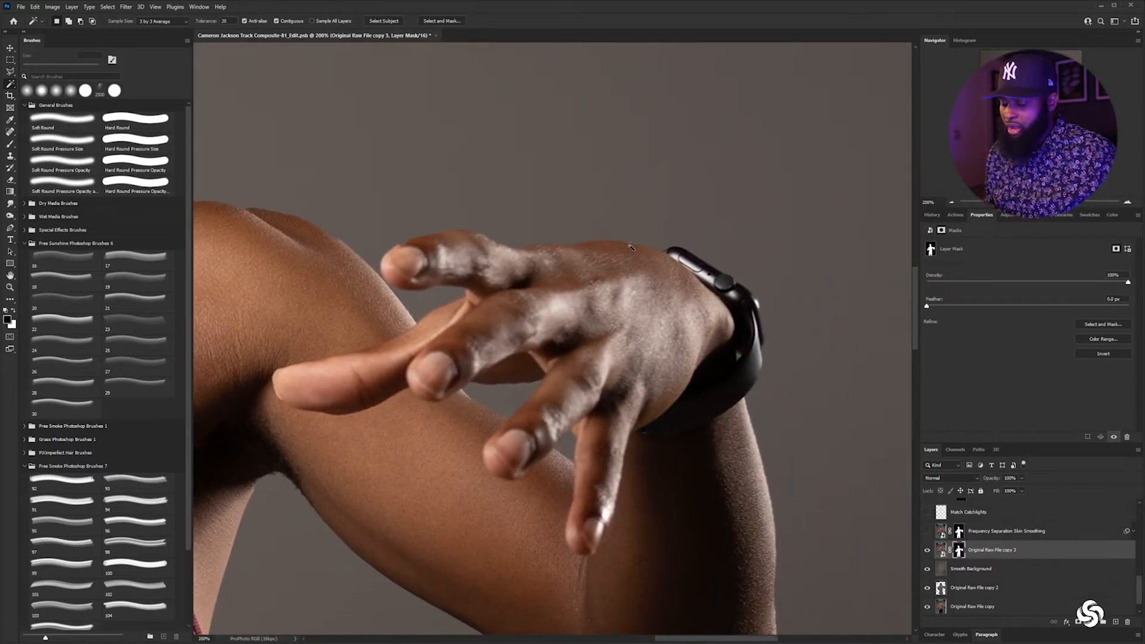
pyautogui.click(928, 552)
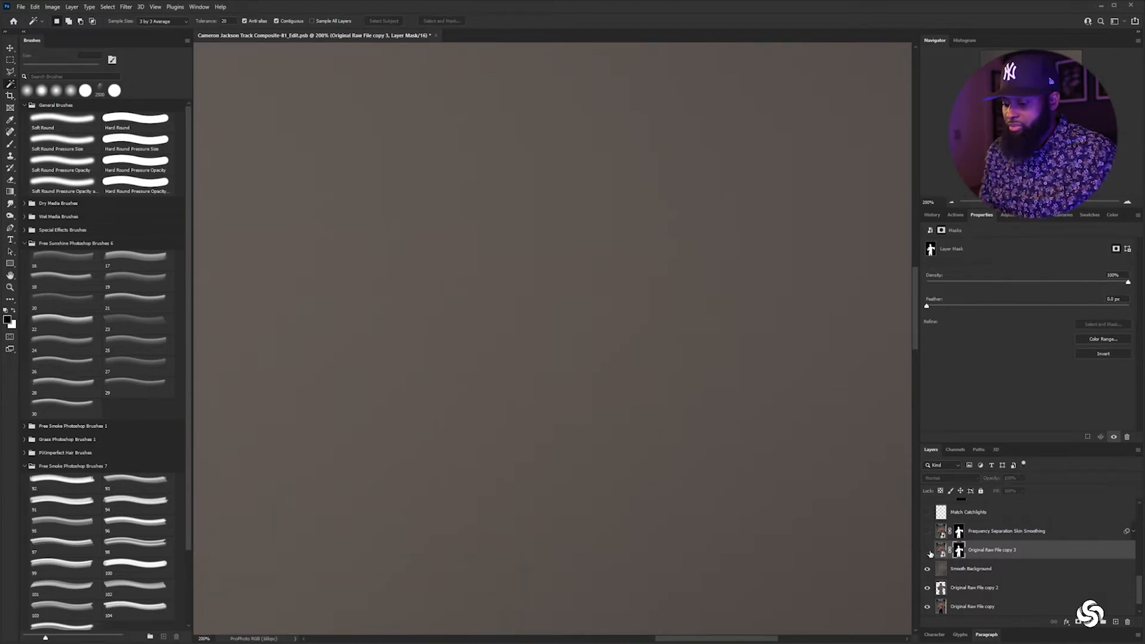
pyautogui.hotkey('ctrl', '0')
pyautogui.click(927, 531)
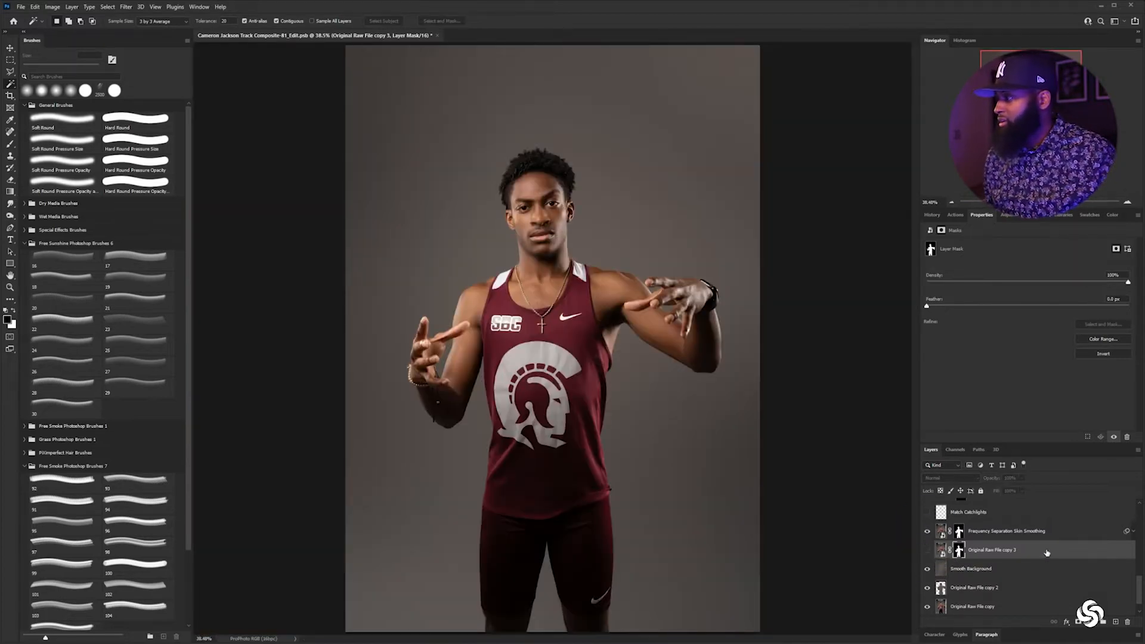
pyautogui.press('Delete')
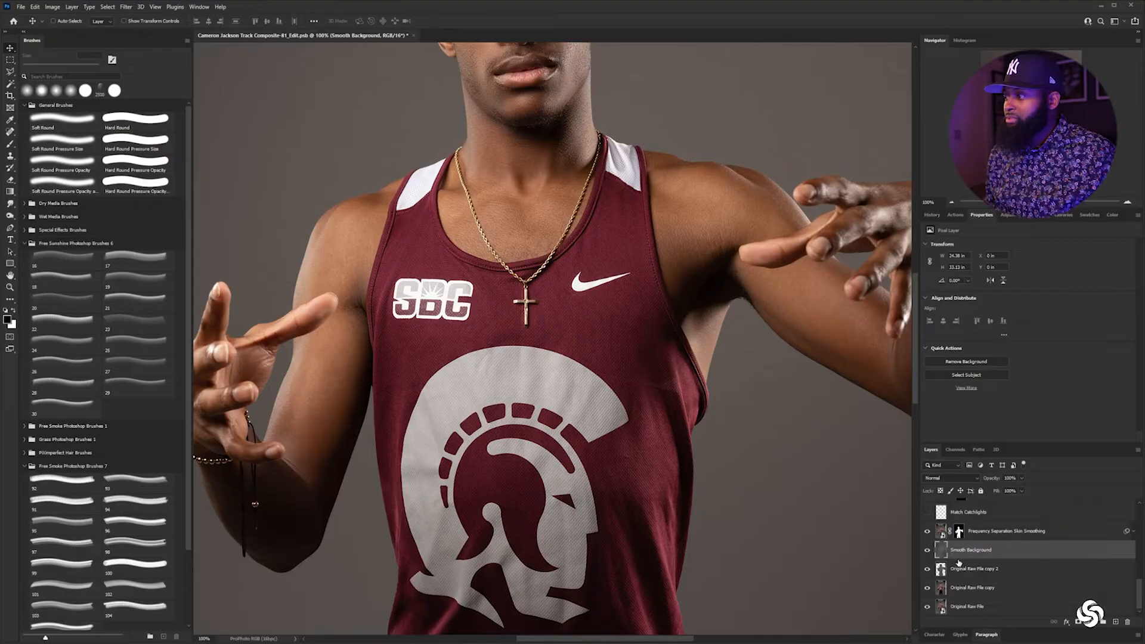
# Turn on the Skin Softening for Body group, comparing the athlete's skin with and without it
pyautogui.scroll(1, 958, 562)
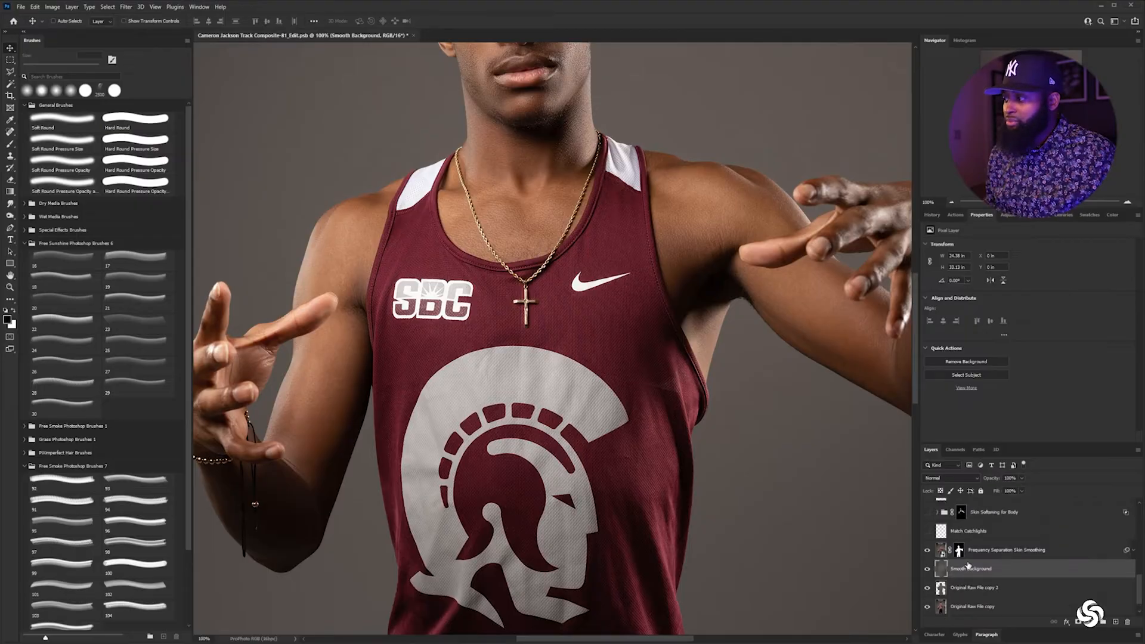
pyautogui.click(928, 513)
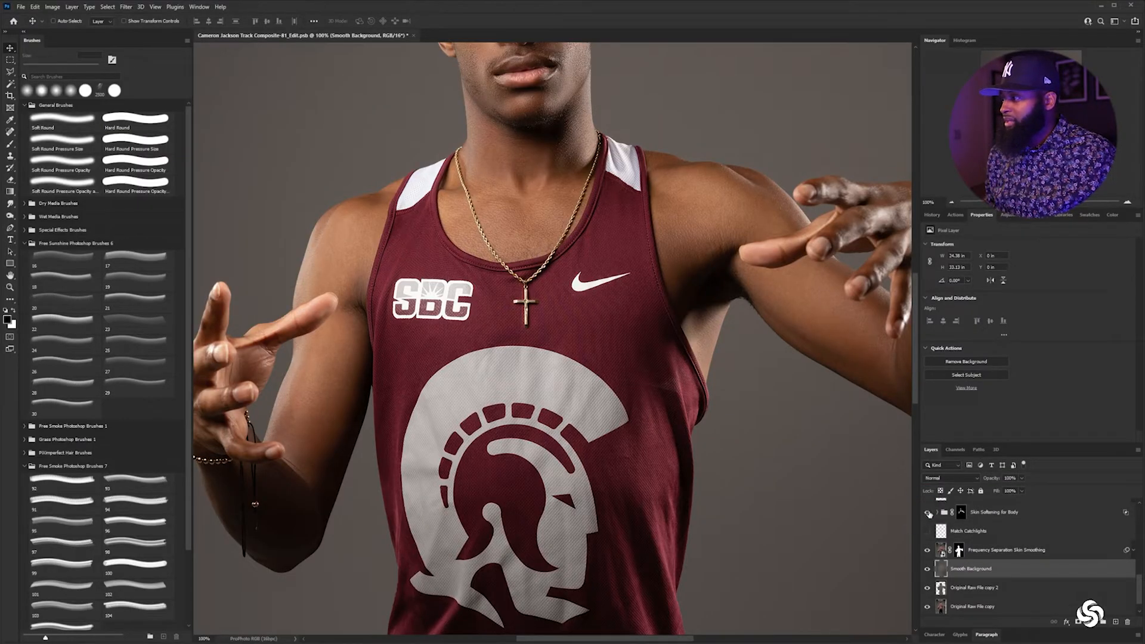
pyautogui.click(929, 513)
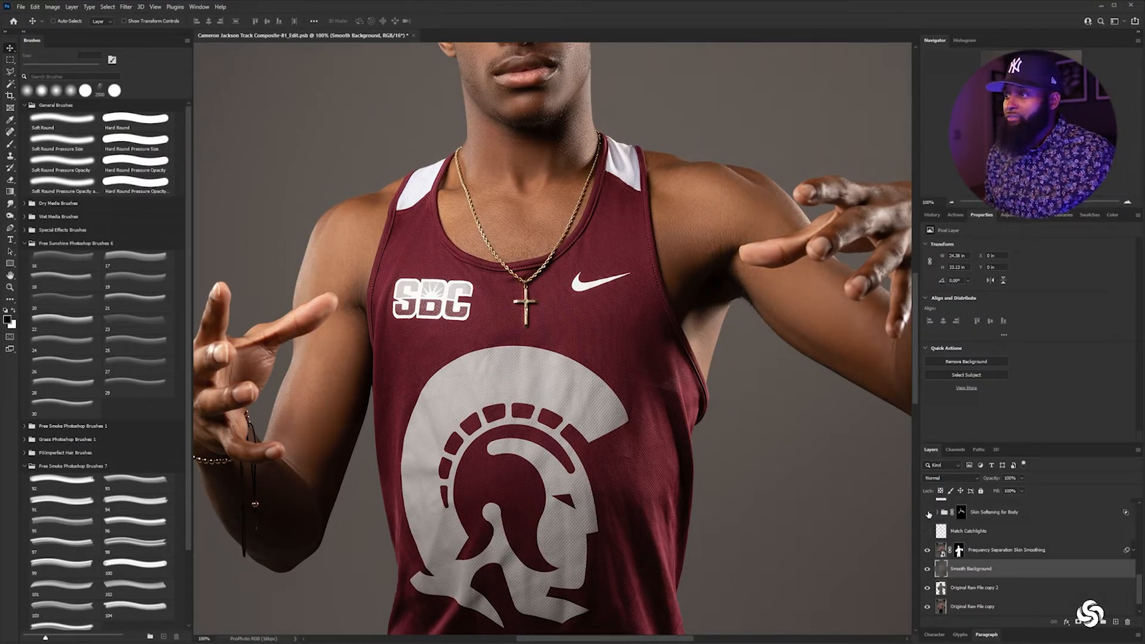
pyautogui.click(928, 513)
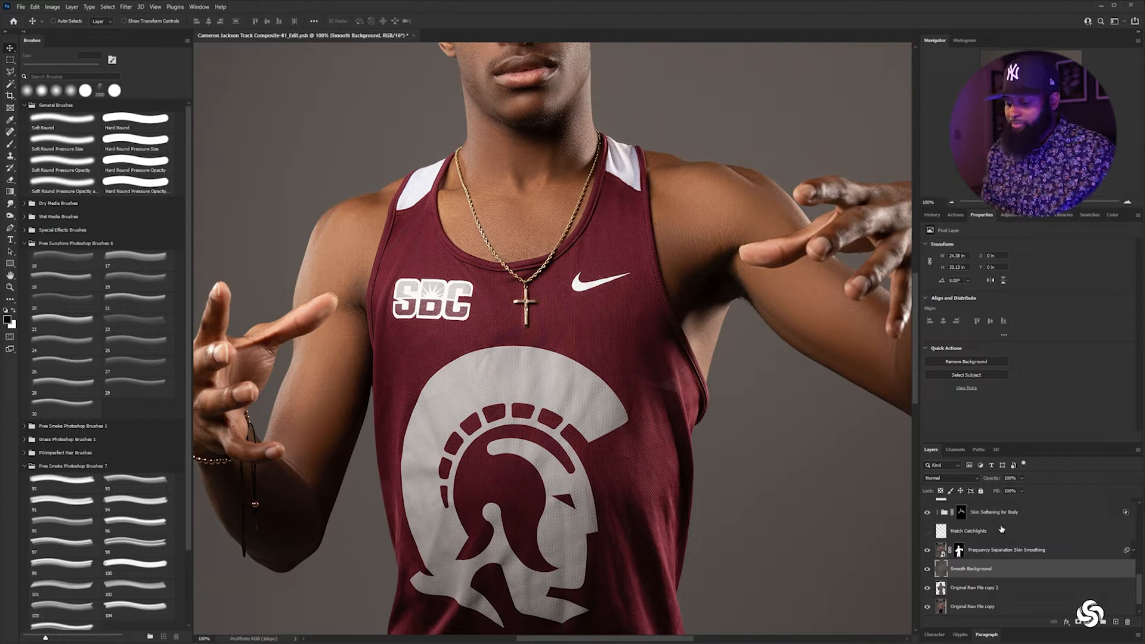
# Create a new empty layer directly above Frequency Separation Skin Smoothing for retouching the face
pyautogui.hotkey('ctrl', '-')
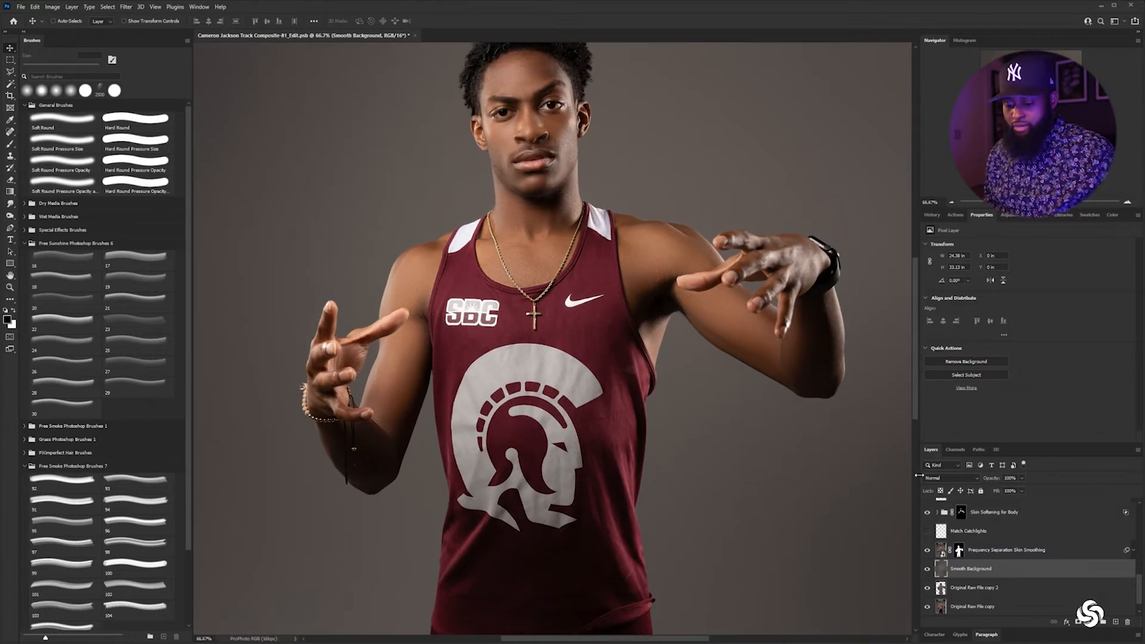
pyautogui.hotkey('ctrl', '+')
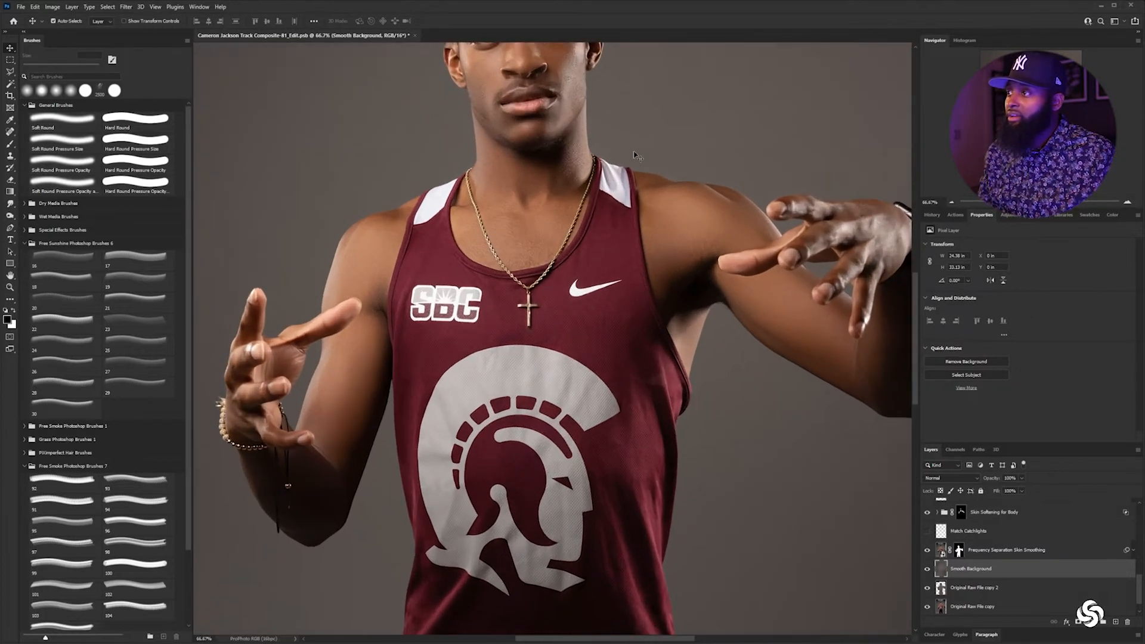
pyautogui.hotkey('ctrl', '+')
pyautogui.moveTo(536, 118)
pyautogui.mouseDown()
pyautogui.moveTo(567, 477)
pyautogui.moveTo(517, 322)
pyautogui.mouseUp()
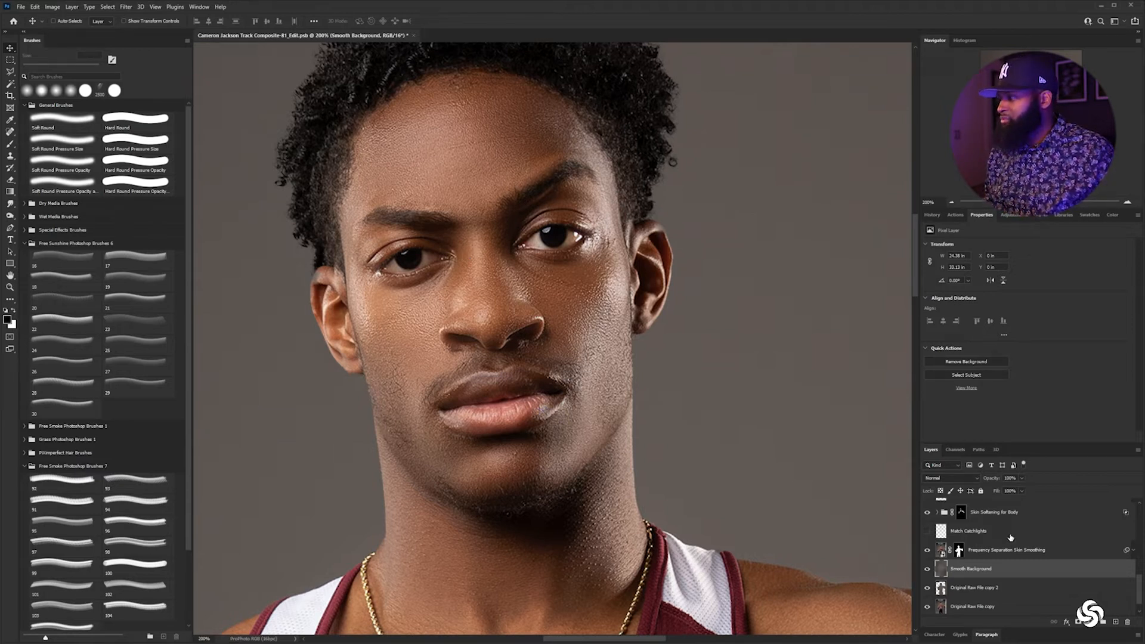
pyautogui.click(1112, 549)
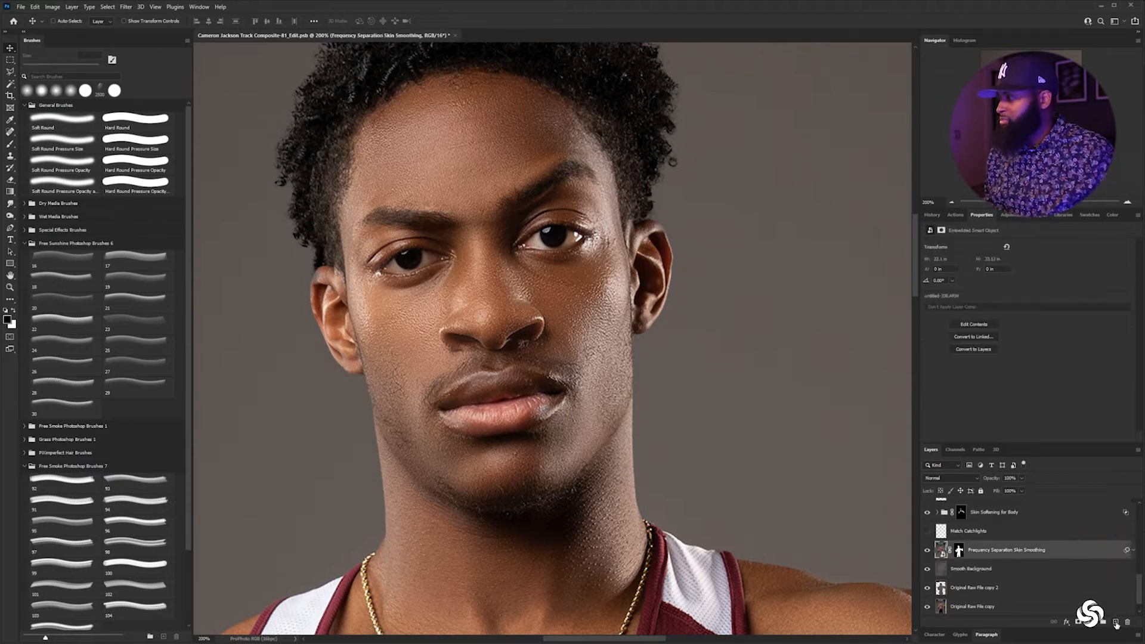
pyautogui.click(1117, 622)
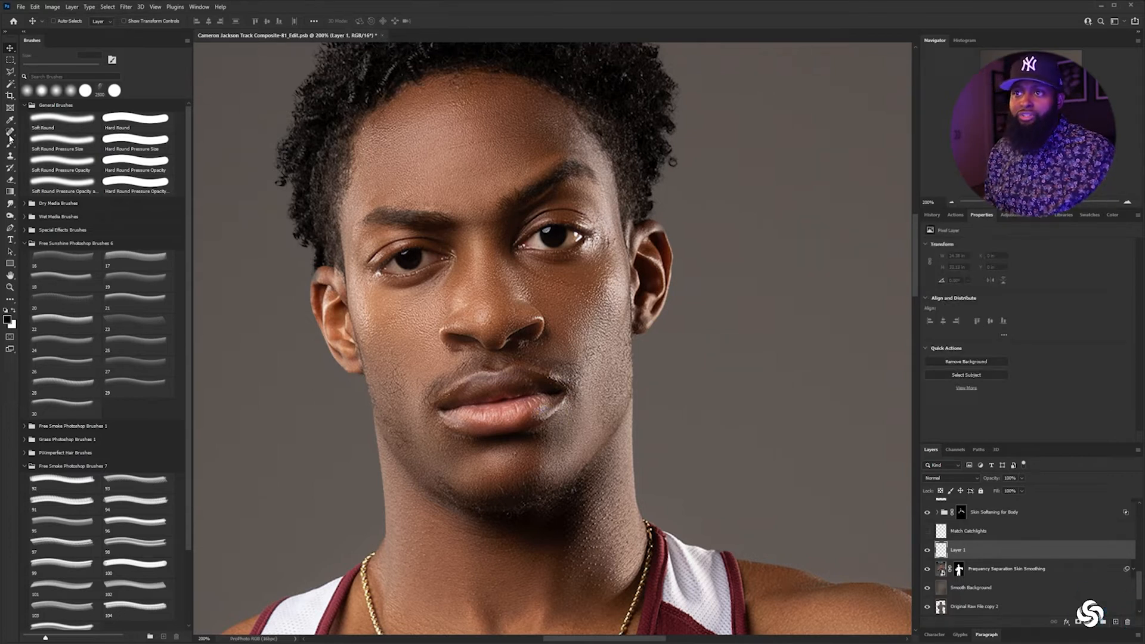
# Using a smaller Healing Brush on the new layer, sample the bright catchlight in one eye and match it in the other
pyautogui.click(10, 134)
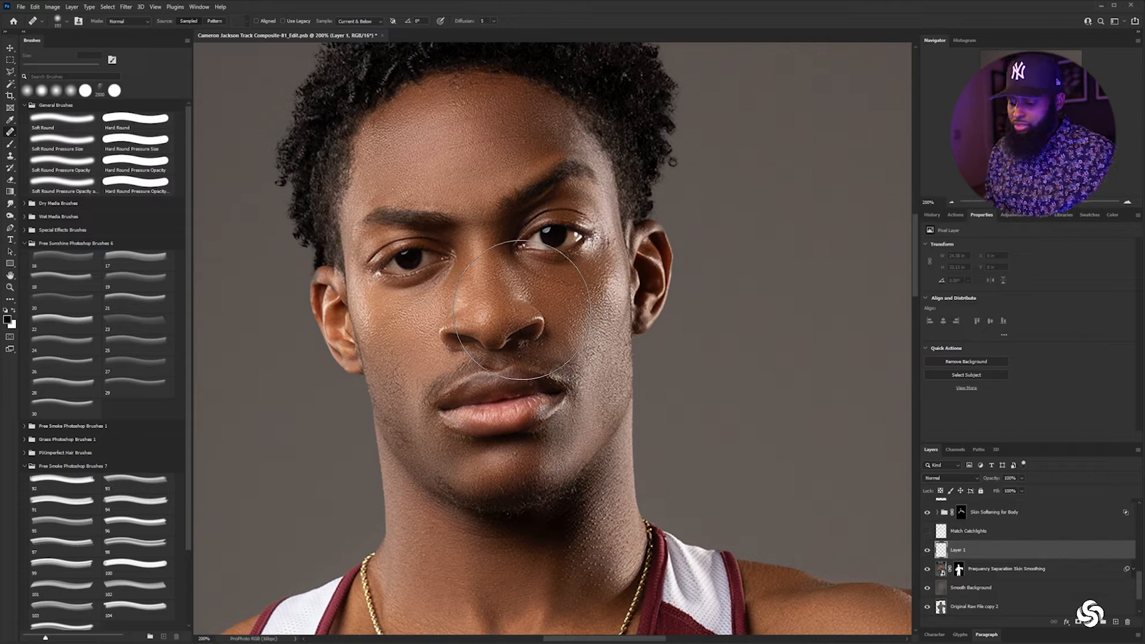
pyautogui.press('[')
pyautogui.press('[')
pyautogui.press('[')
pyautogui.press('[')
pyautogui.press('[')
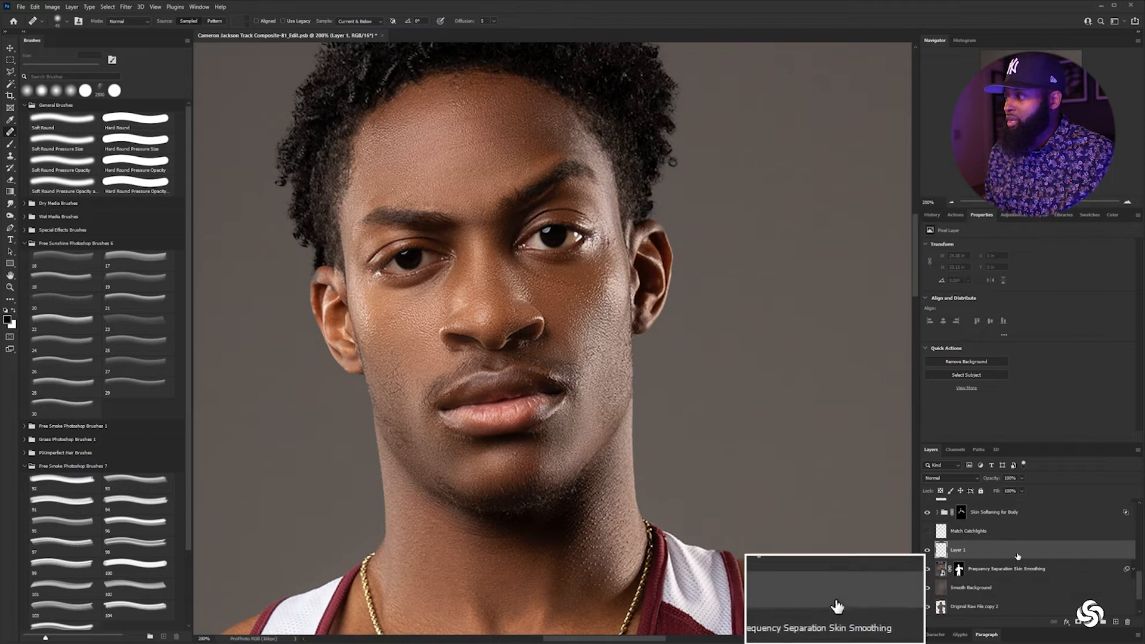
pyautogui.scroll(-2, 1019, 567)
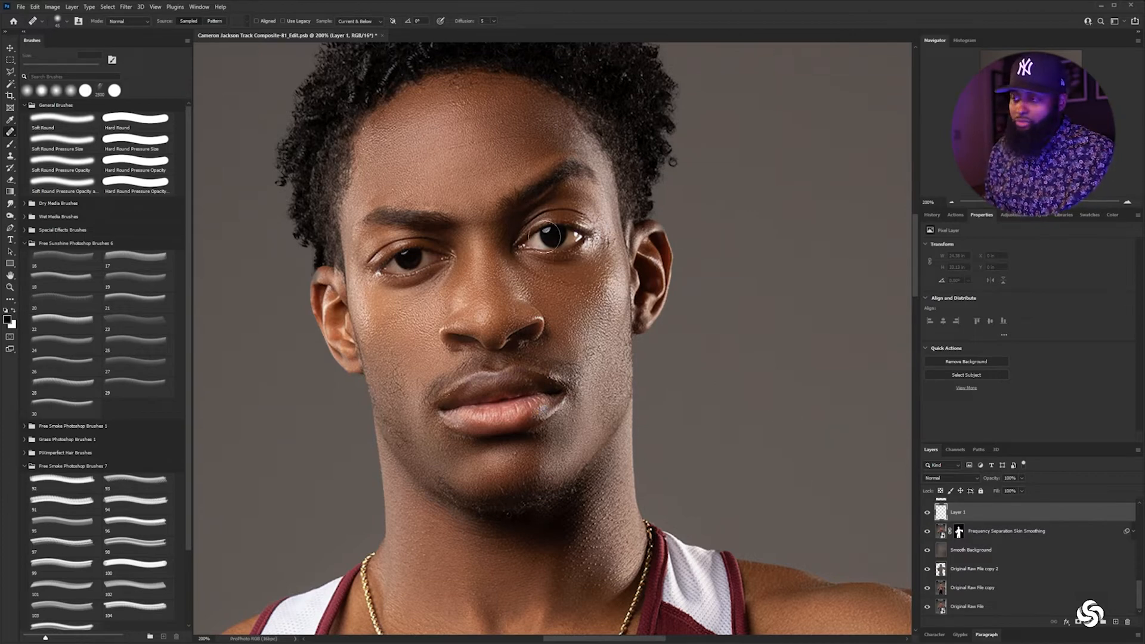
pyautogui.scroll(-2, 550, 236)
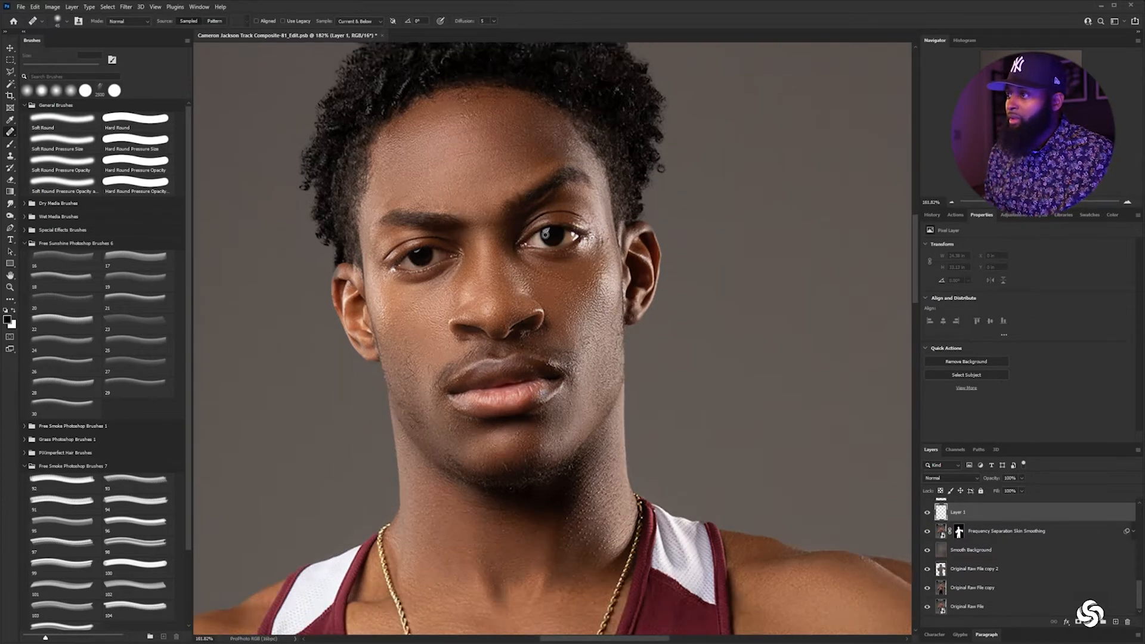
pyautogui.scroll(4, 548, 226)
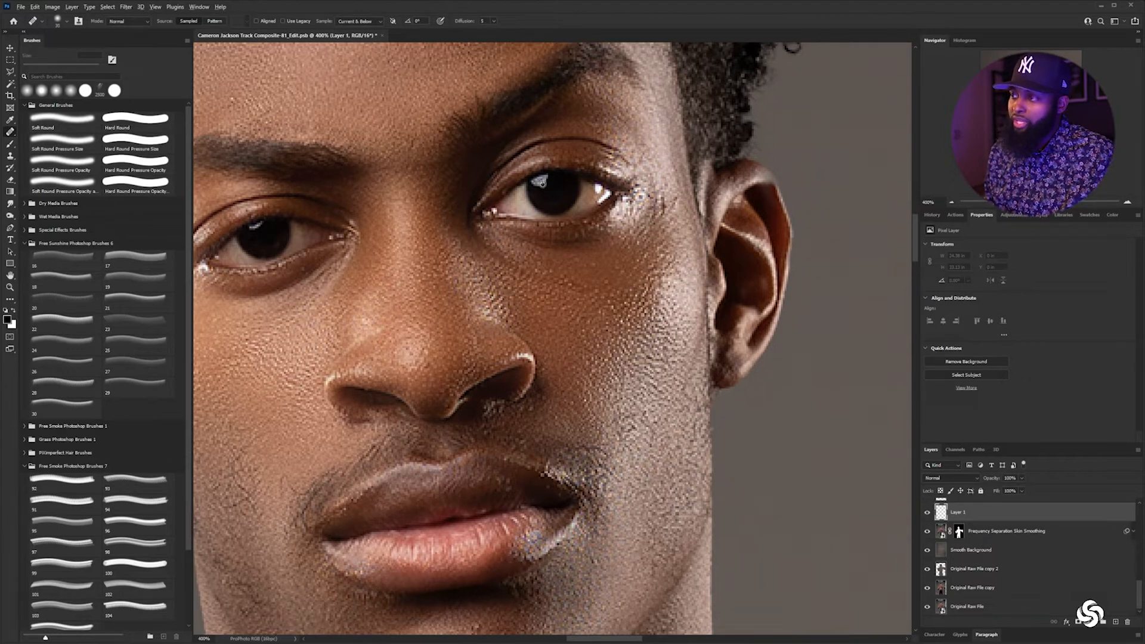
pyautogui.keyDown('alt'); pyautogui.click(541, 182); pyautogui.keyUp('alt')
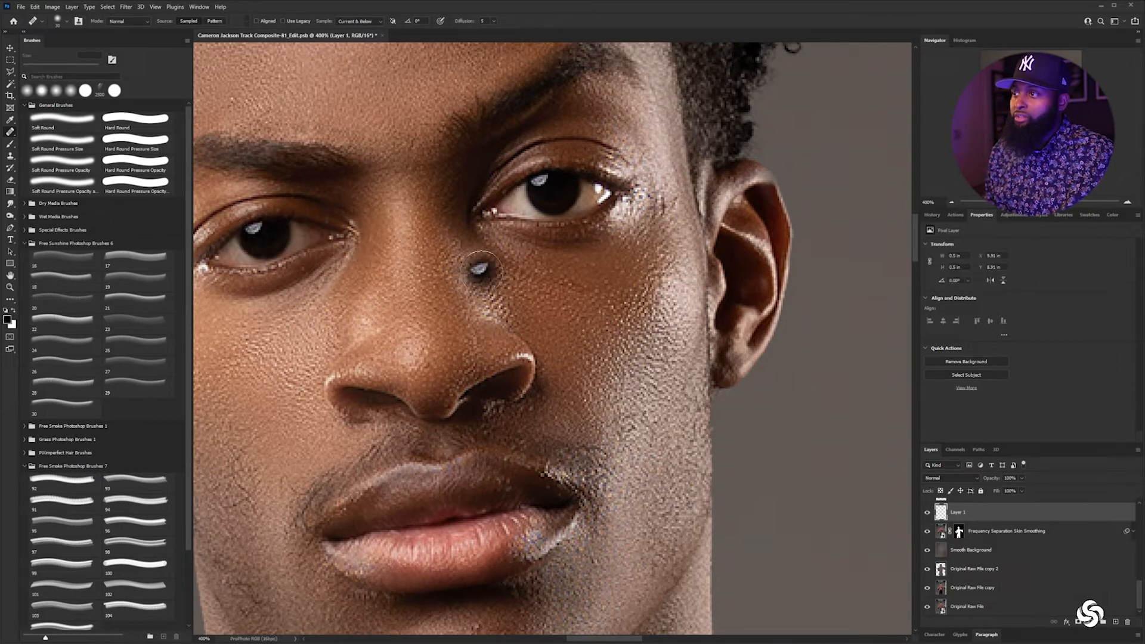
# Show the Gold Medal, Gold Medal Glow and Slight "Burn" Under Chin layers
pyautogui.hotkey('ctrl', '-')
pyautogui.hotkey('ctrl', '-')
pyautogui.hotkey('ctrl', '-')
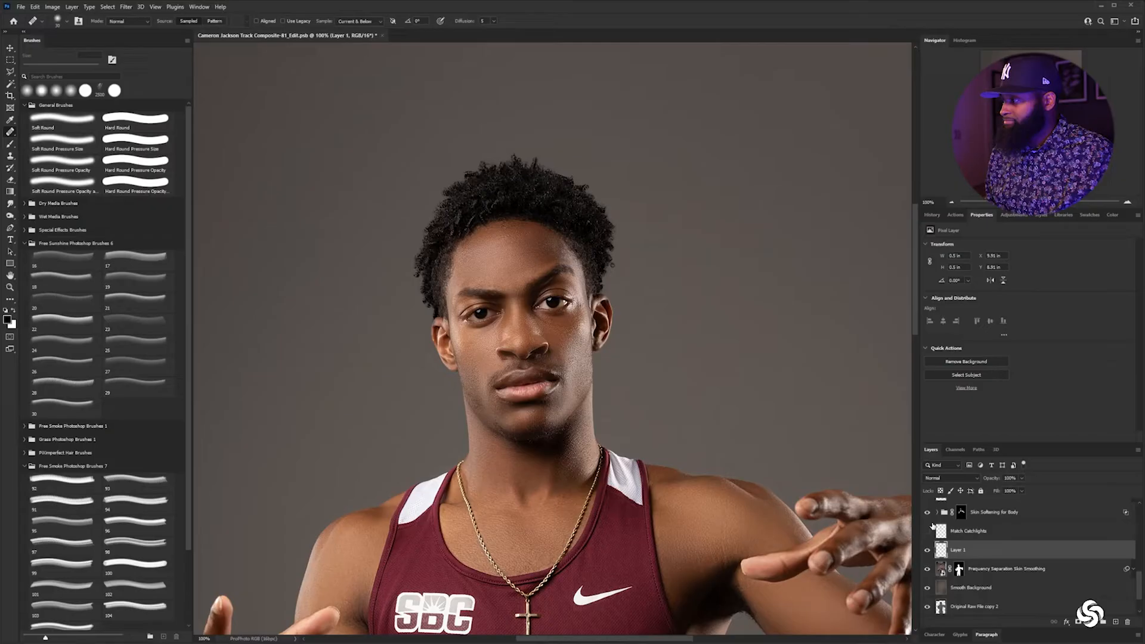
pyautogui.hotkey('alt', '[')
pyautogui.scroll(2, 937, 537)
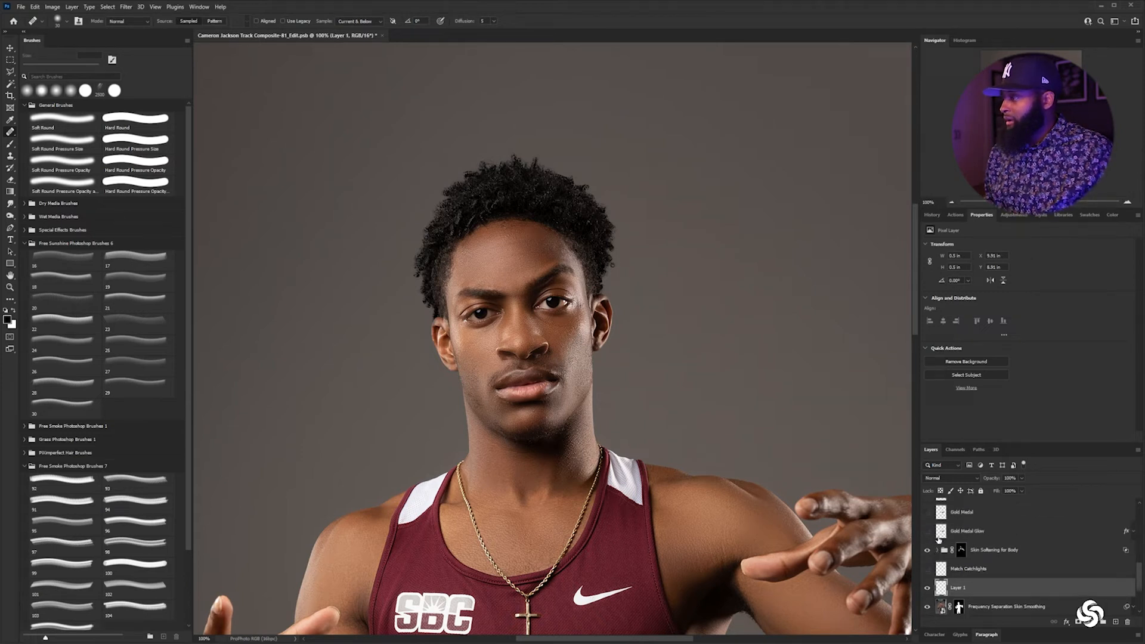
pyautogui.click(584, 372)
pyautogui.hotkey('ctrl', 'z')
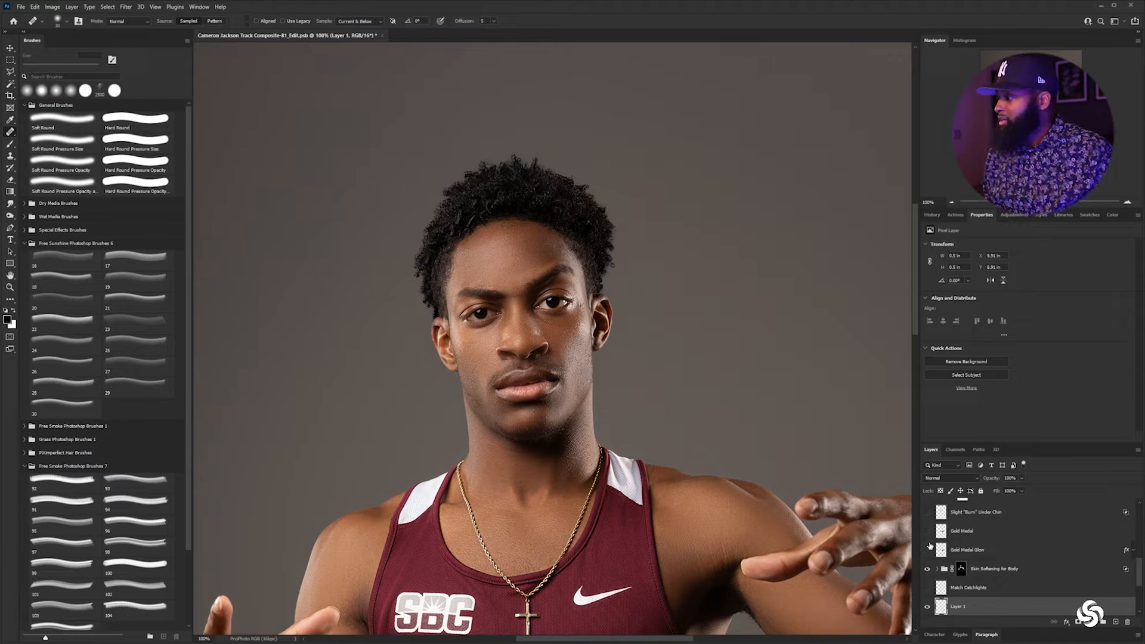
pyautogui.press('v')
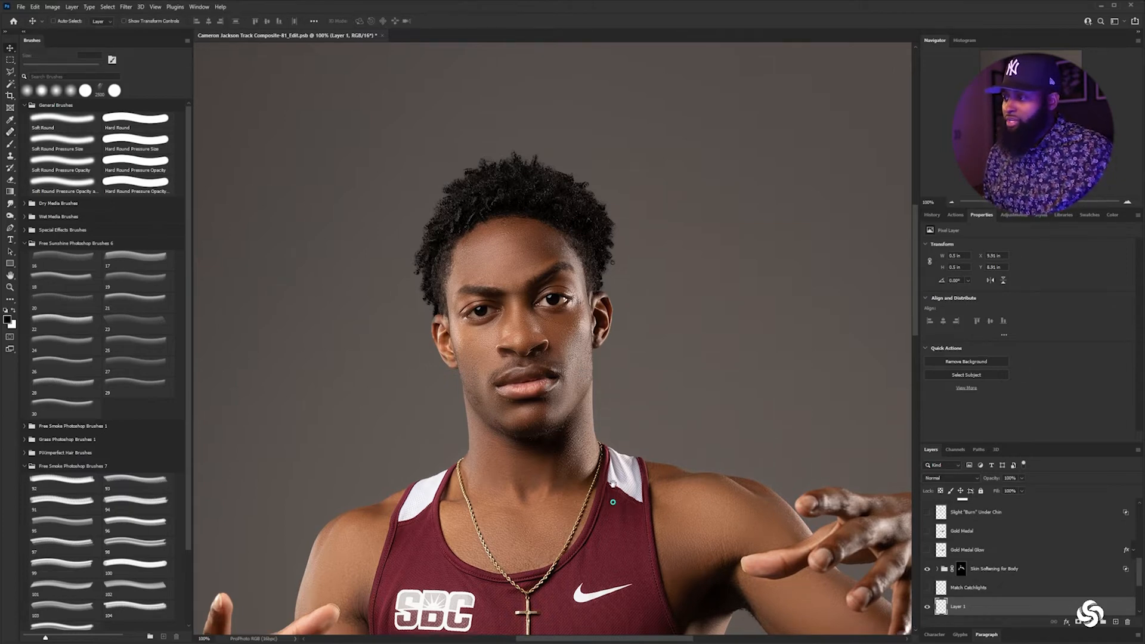
pyautogui.moveTo(613, 502); pyautogui.dragTo(596, 234)
pyautogui.hotkey('ctrl', '-')
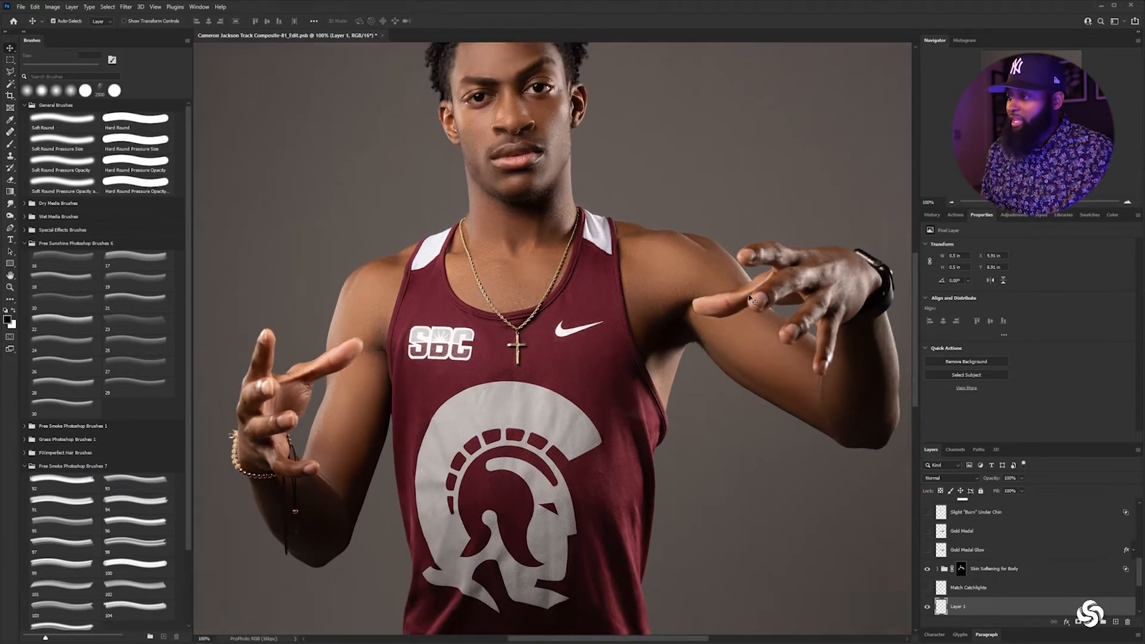
pyautogui.click(928, 531)
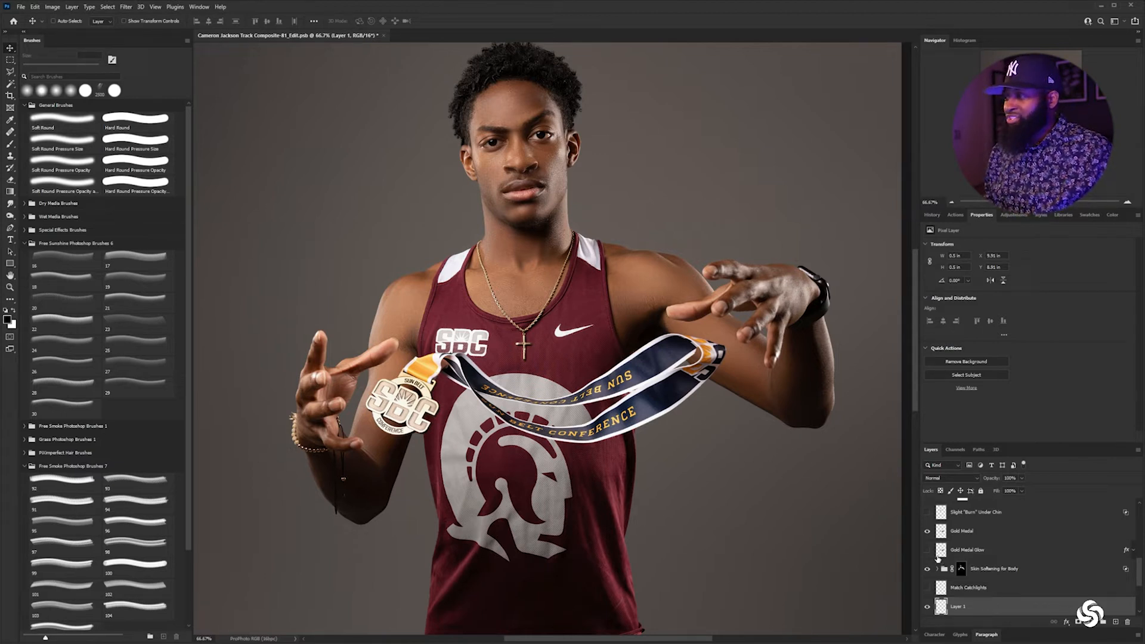
pyautogui.click(928, 550)
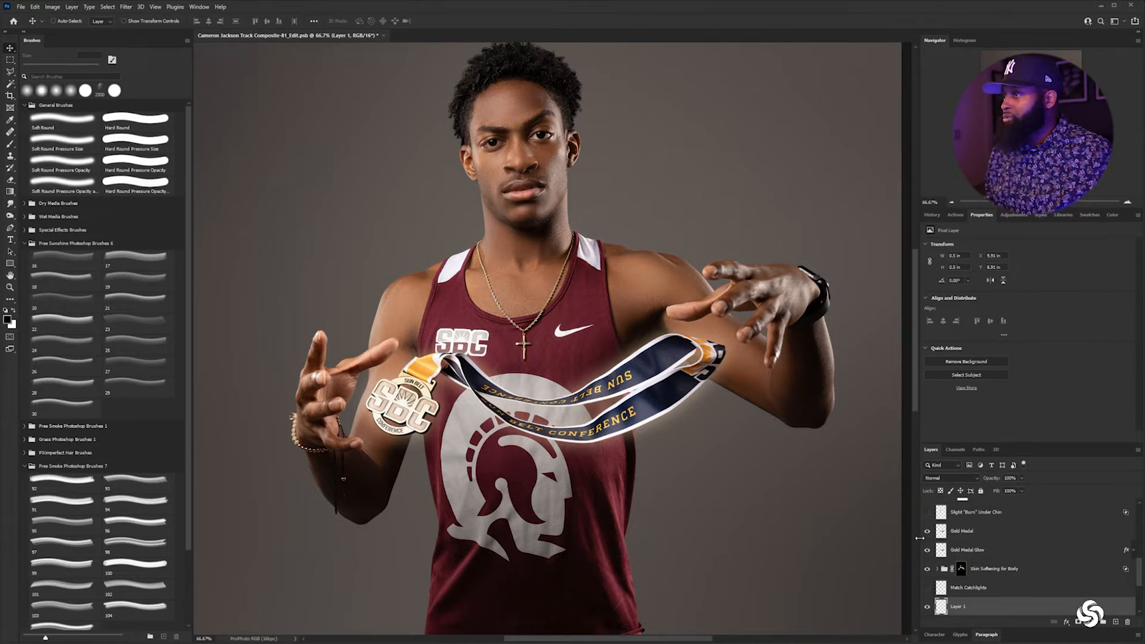
pyautogui.click(928, 512)
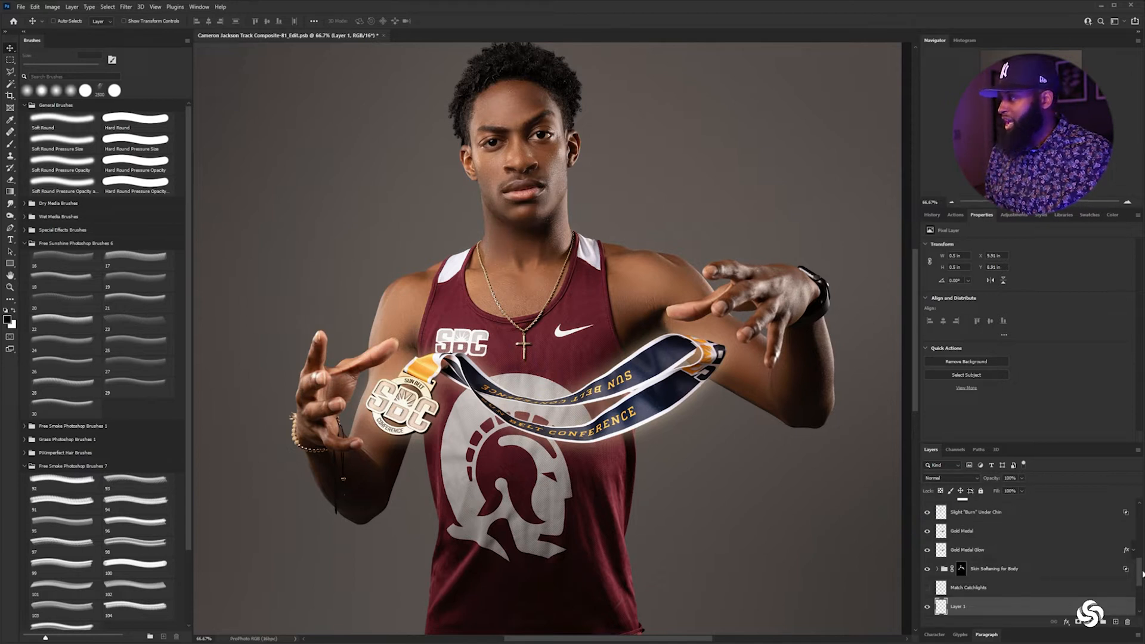
# Try raising the highlight end of the Create Dark Atmosphere RGB curve to output 255, and undo the changes
pyautogui.moveTo(1141, 571); pyautogui.dragTo(1142, 557)
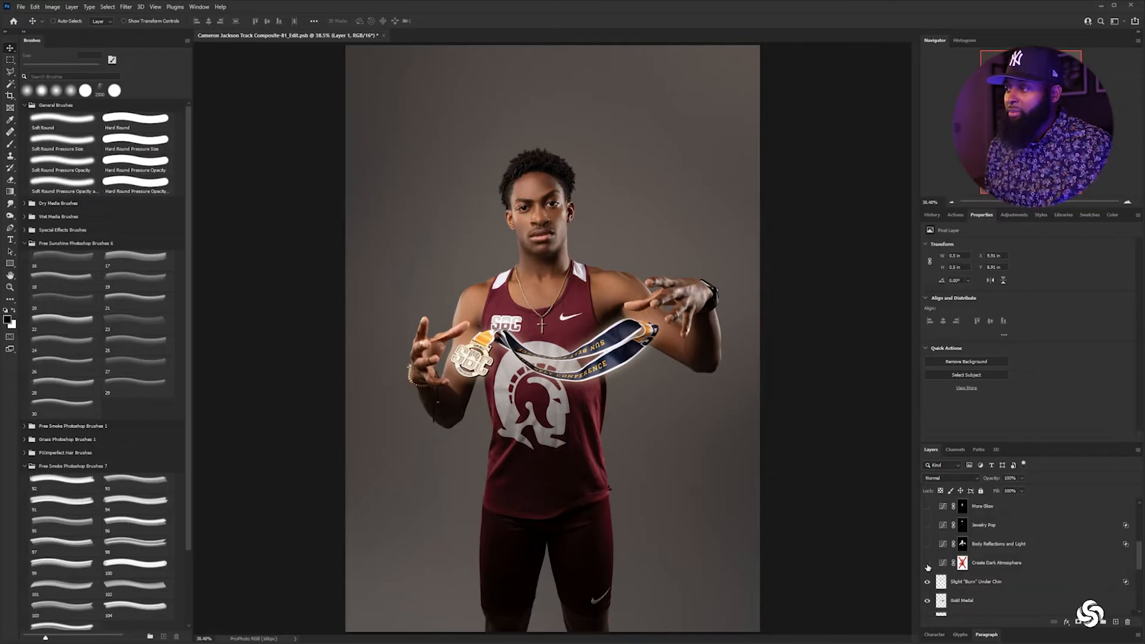
pyautogui.click(927, 563)
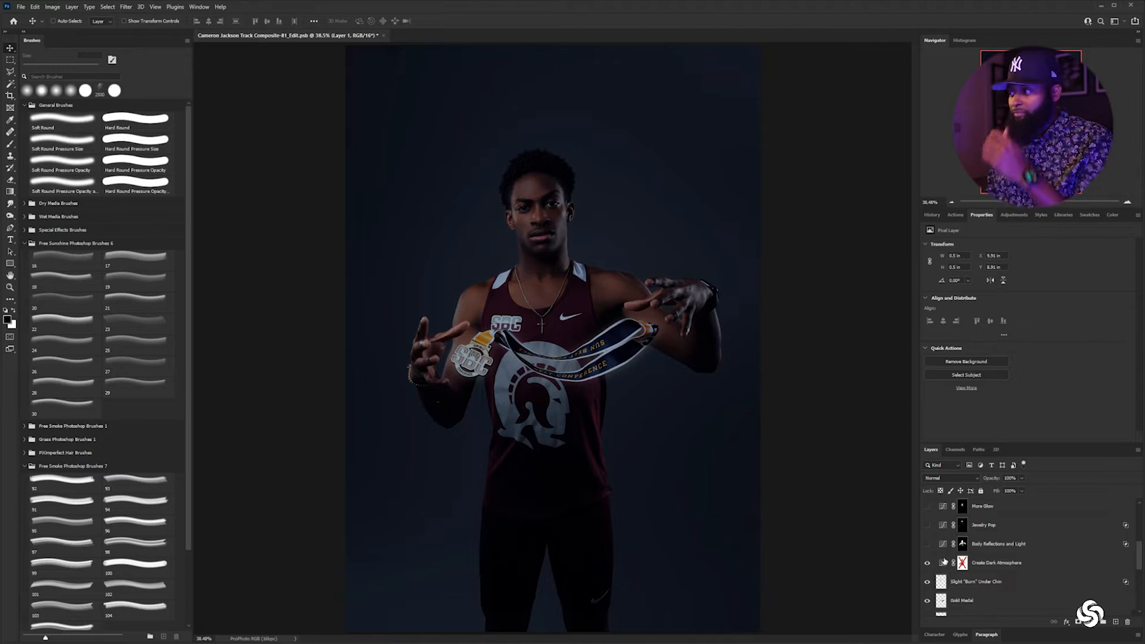
pyautogui.click(942, 563)
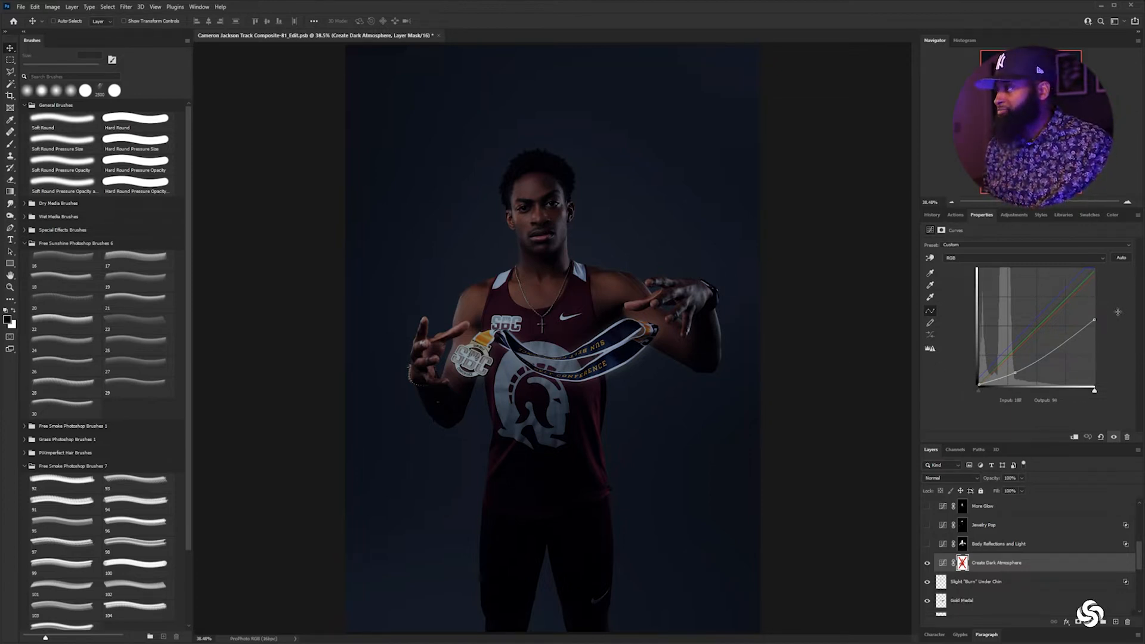
pyautogui.moveTo(1094, 320); pyautogui.dragTo(1094, 262)
pyautogui.moveTo(1017, 367)
pyautogui.mouseDown()
pyautogui.moveTo(1010, 346)
pyautogui.moveTo(1019, 357)
pyautogui.moveTo(995, 380)
pyautogui.moveTo(1022, 365)
pyautogui.mouseUp()
pyautogui.moveTo(1095, 267); pyautogui.dragTo(1115, 387)
pyautogui.hotkey('ctrl', 'z')
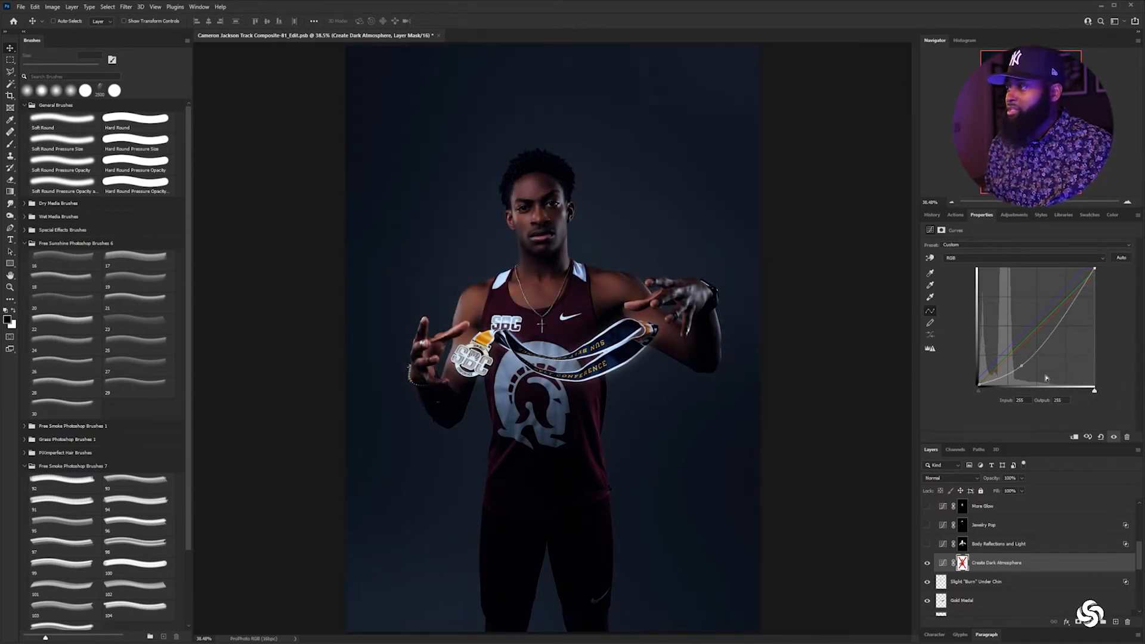
pyautogui.hotkey('ctrl', 'z')
pyautogui.hotkey('ctrl', 'z')
pyautogui.hotkey('ctrl', 'z')
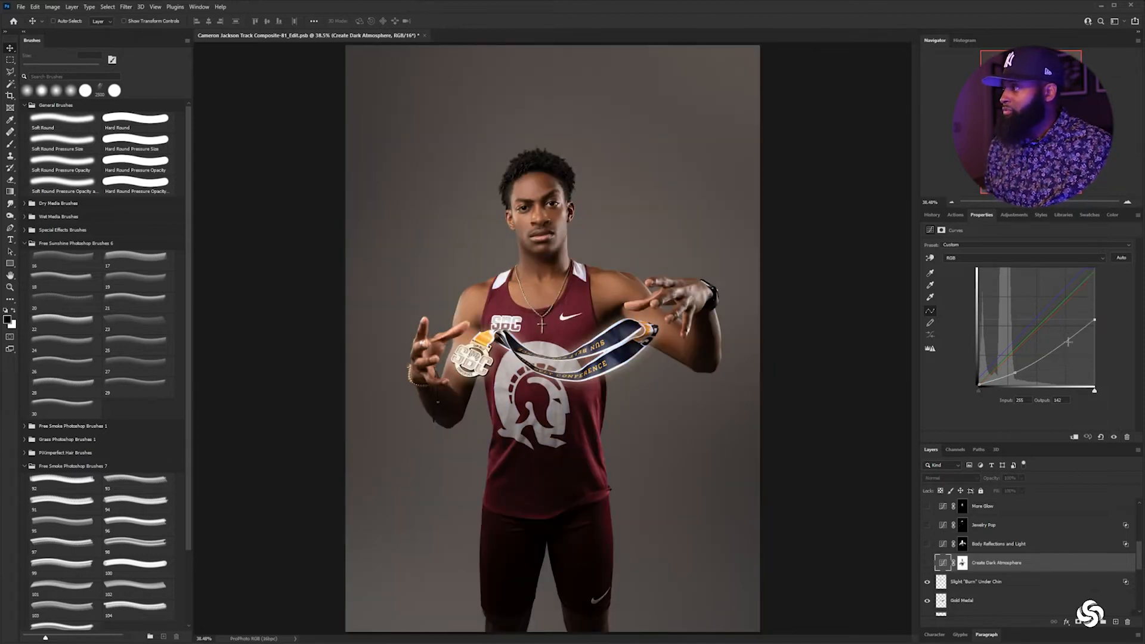
# Show the Create Dark Atmosphere layer and compare the darkening with its mask disabled and re-enabled
pyautogui.click(928, 564)
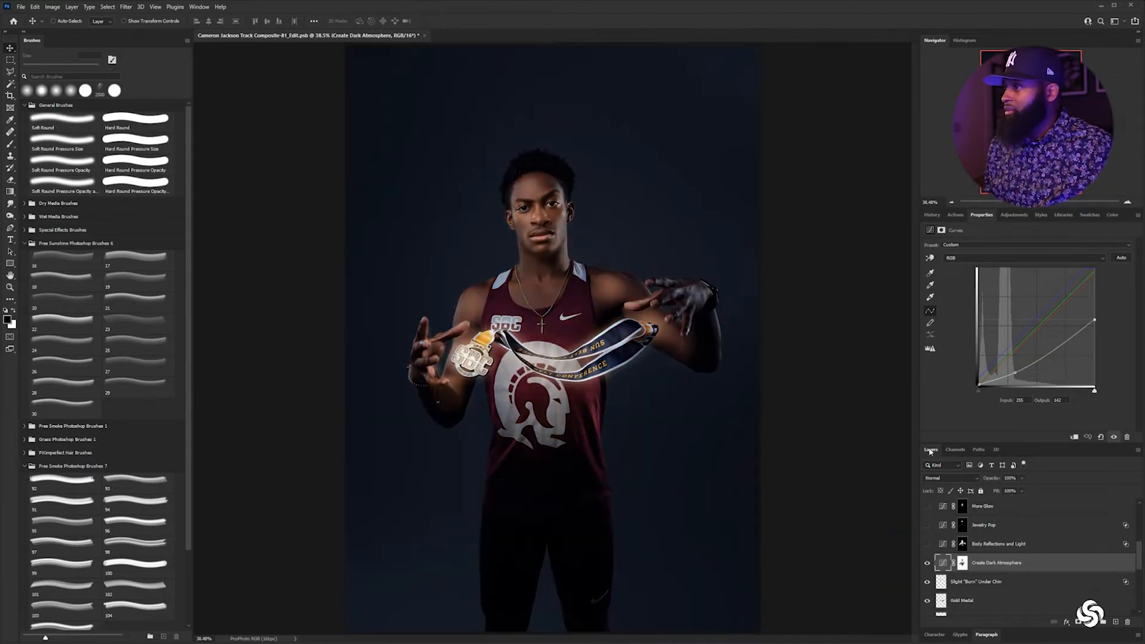
pyautogui.keyDown('shift'); pyautogui.click(963, 564); pyautogui.keyUp('shift')
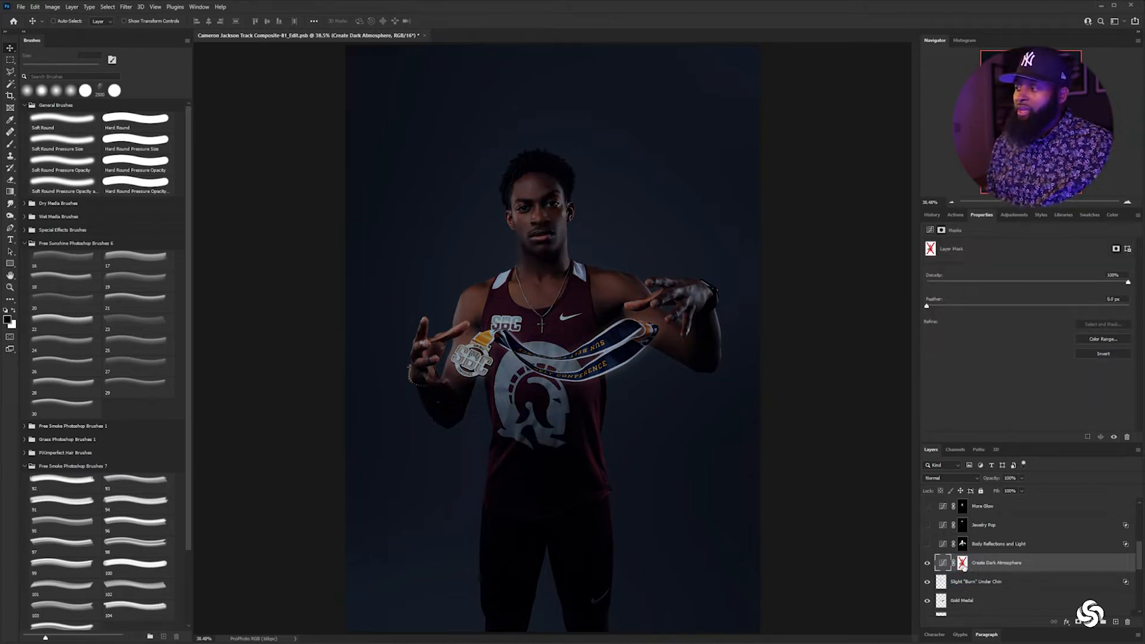
pyautogui.keyDown('shift'); pyautogui.click(963, 564); pyautogui.keyUp('shift')
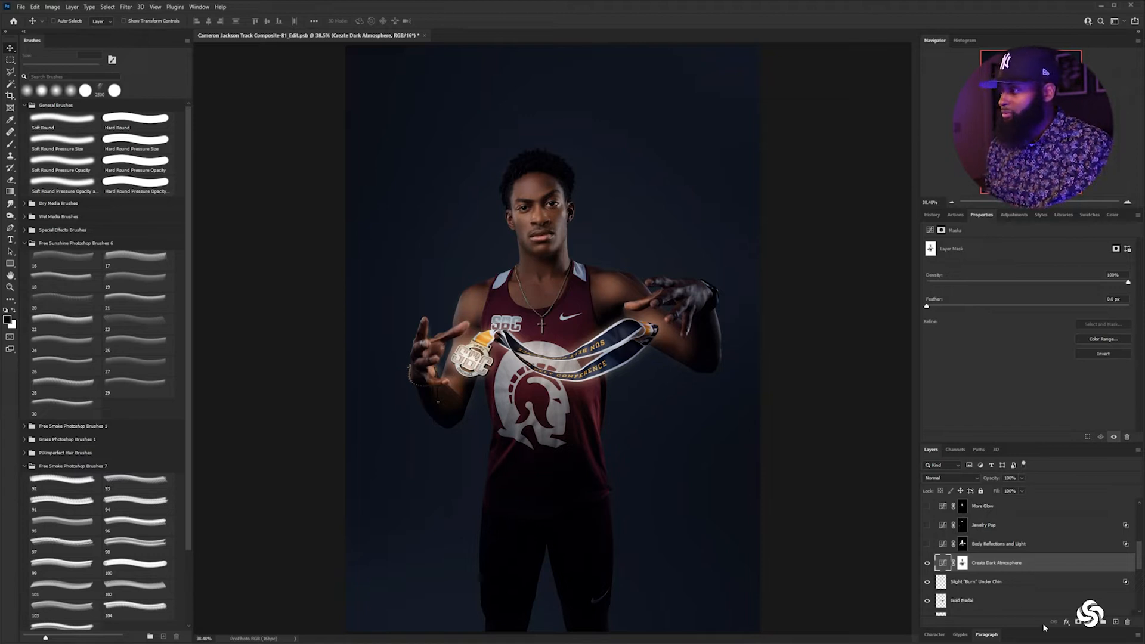
# Compare the athlete with the Create Dark Atmosphere layer mask disabled and enabled, both in the full view and closer in on the torso
pyautogui.keyDown('shift'); pyautogui.click(961, 561); pyautogui.keyUp('shift')
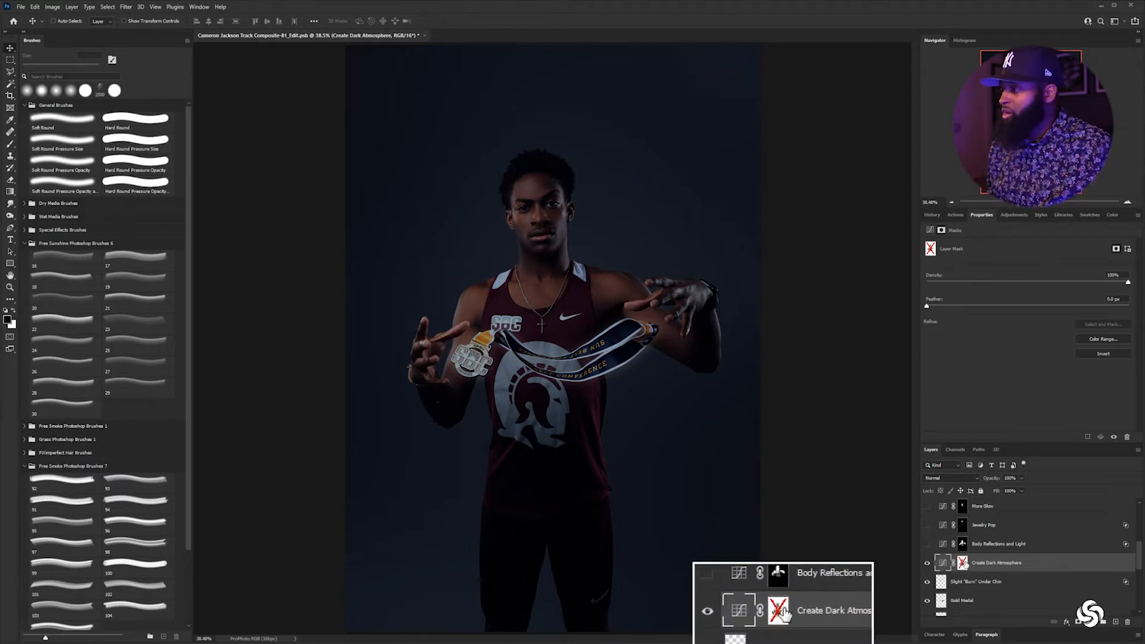
pyautogui.keyDown('shift'); pyautogui.click(962, 563); pyautogui.keyUp('shift')
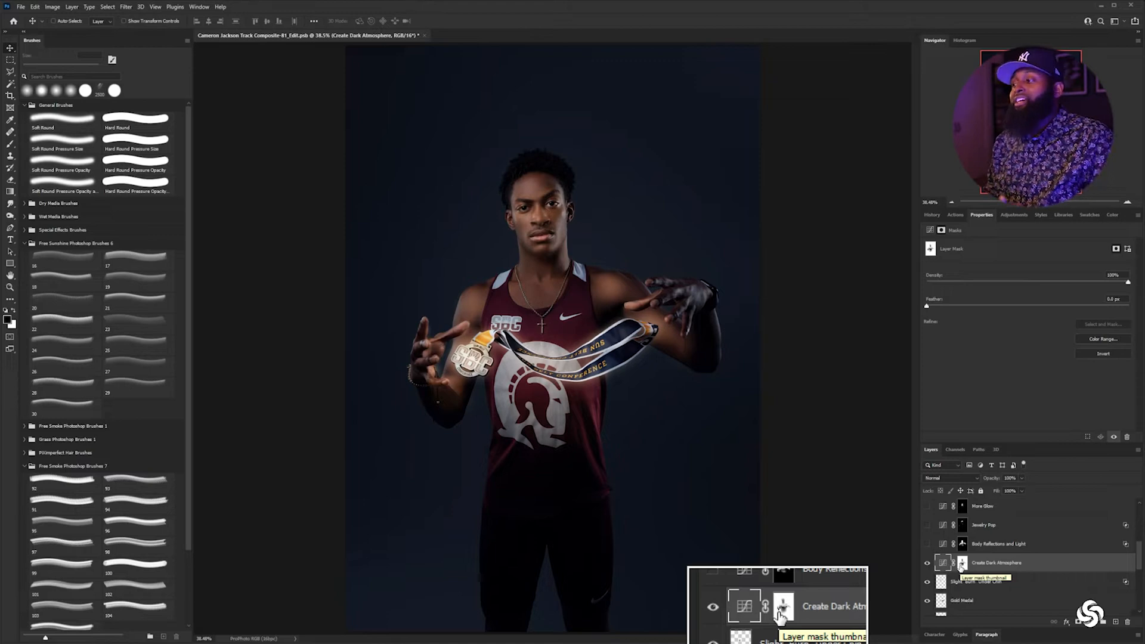
pyautogui.click(960, 566)
pyautogui.press('b')
pyautogui.hotkey('ctrl', '1')
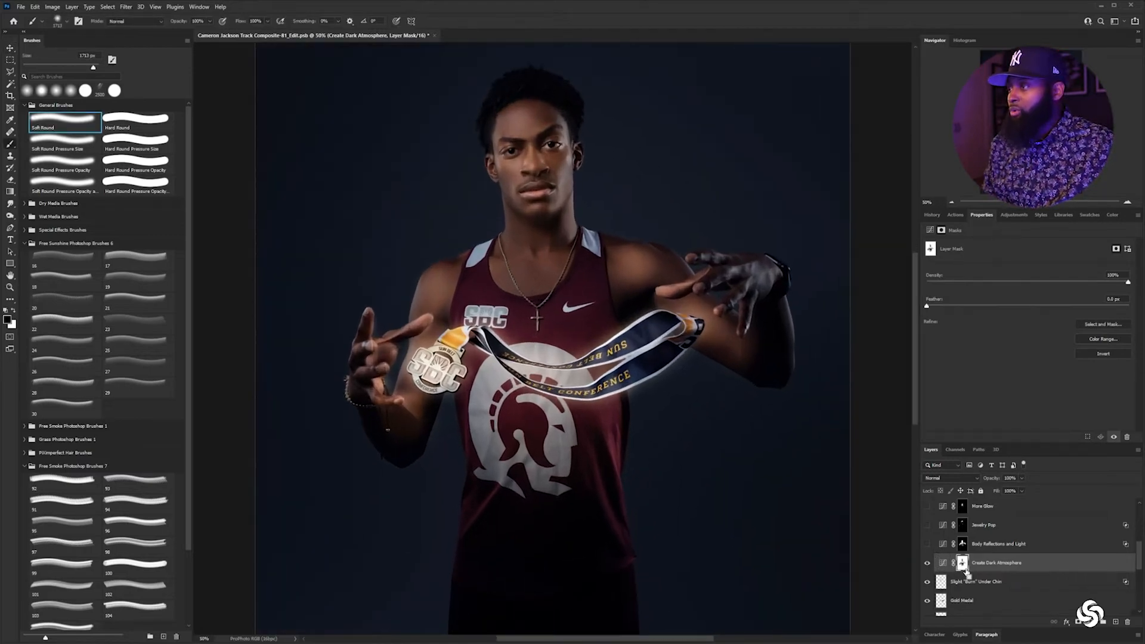
pyautogui.hotkey('ctrl', '-')
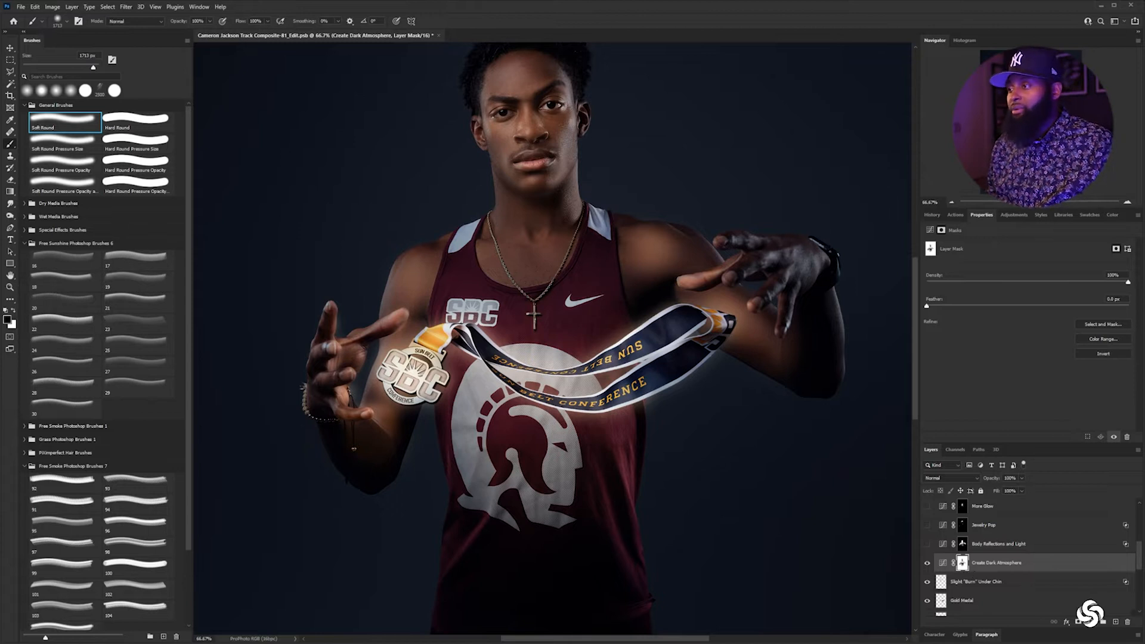
pyautogui.press('v')
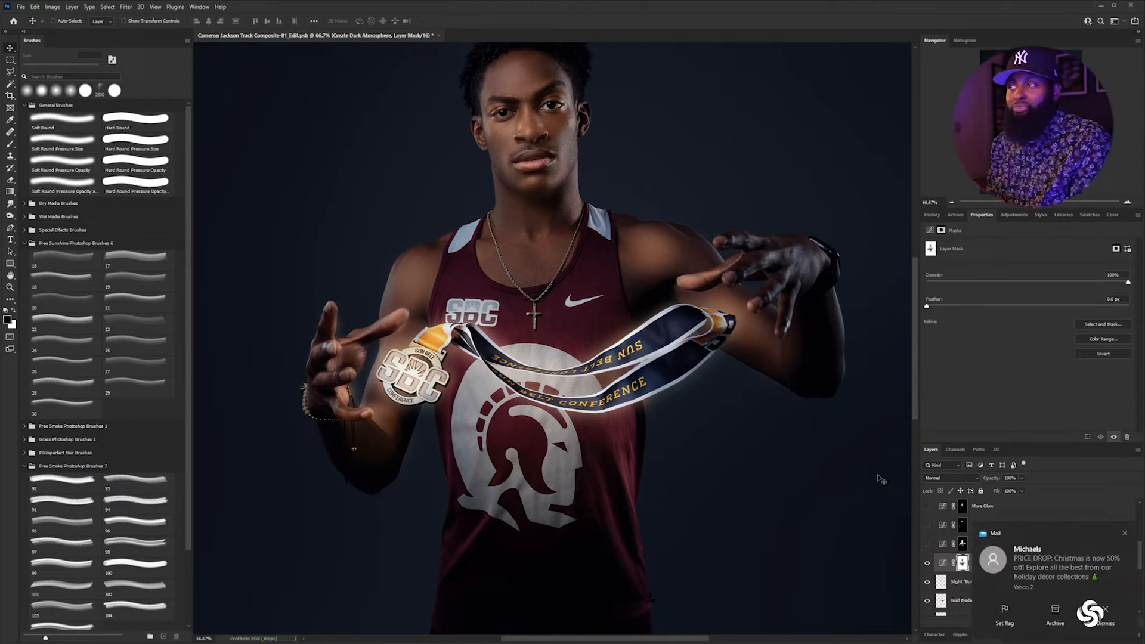
pyautogui.keyDown('shift'); pyautogui.click(963, 562); pyautogui.keyUp('shift')
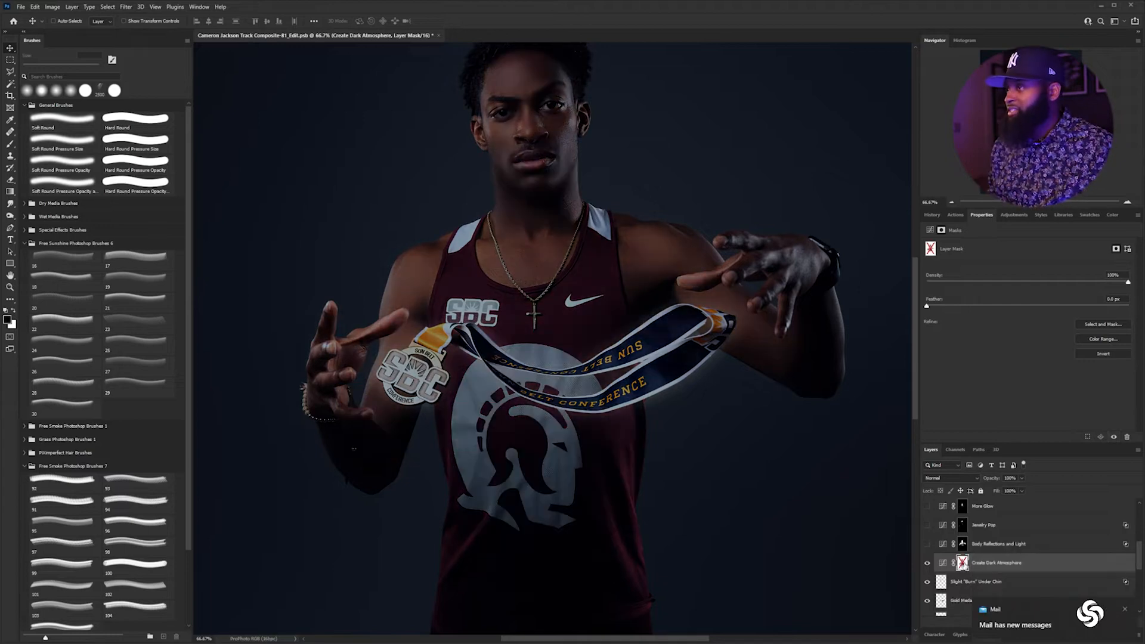
pyautogui.keyDown('shift'); pyautogui.click(963, 564); pyautogui.keyUp('shift')
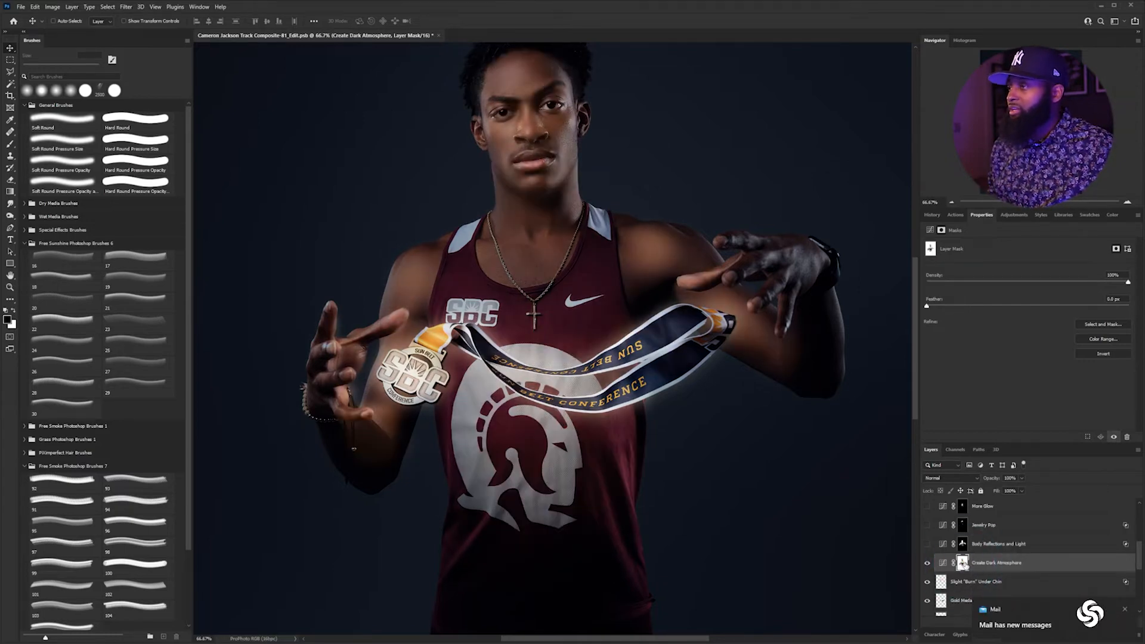
pyautogui.keyDown('shift'); pyautogui.click(963, 565); pyautogui.keyUp('shift')
pyautogui.keyDown('shift'); pyautogui.click(963, 564); pyautogui.keyUp('shift')
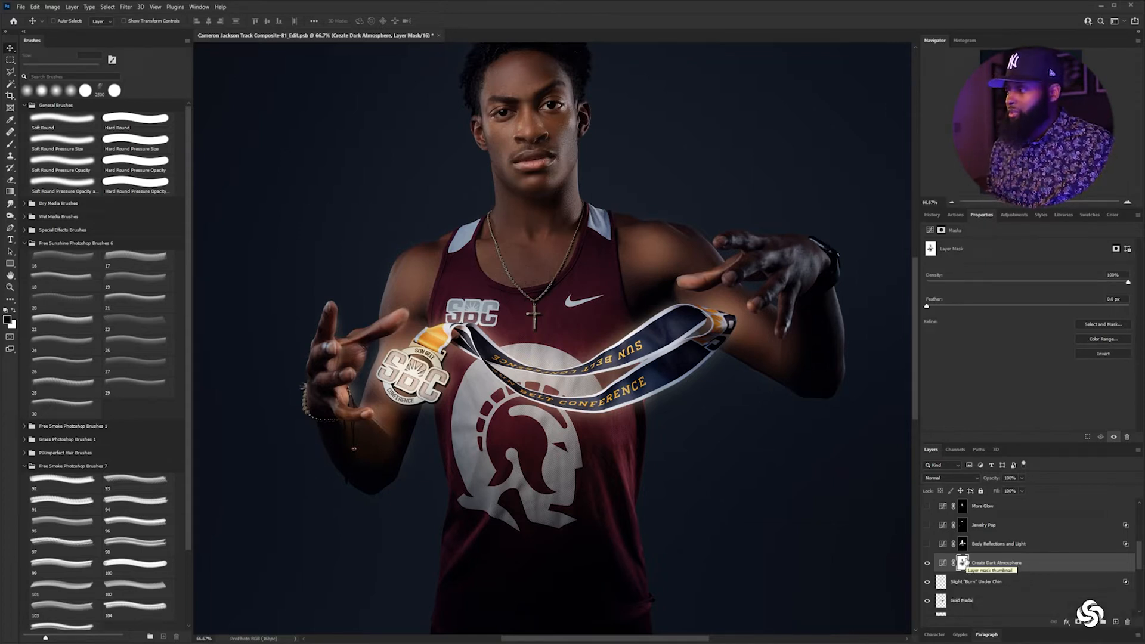
# Show the Body Reflections and Light, Jewelry Pop and More Glow layers, and open the Body Reflections and Light curve
pyautogui.click(927, 546)
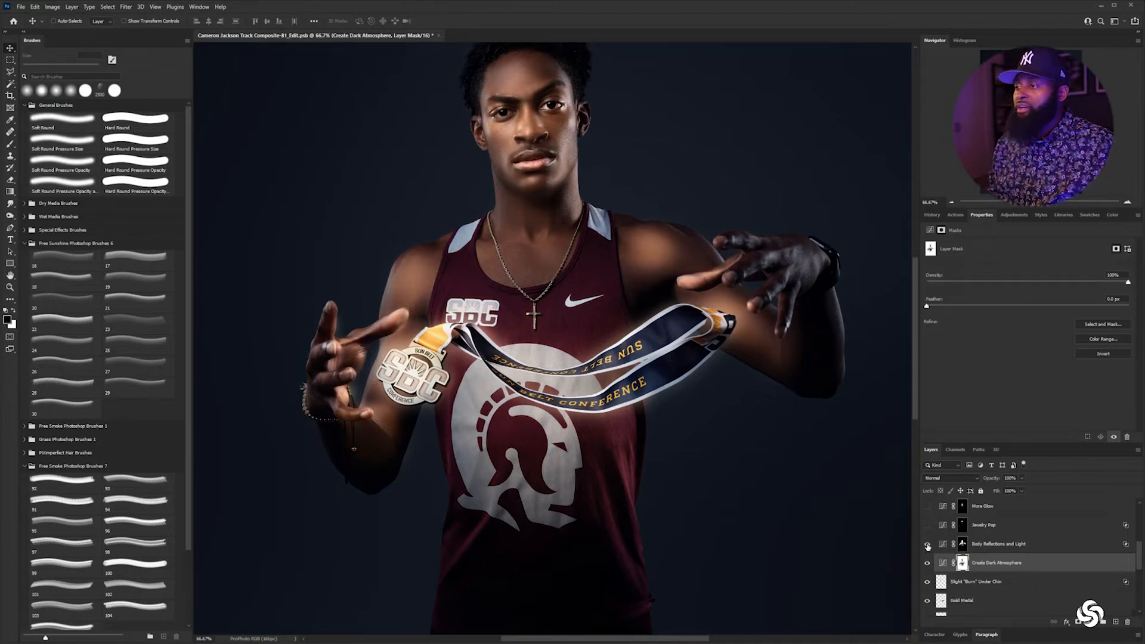
pyautogui.click(927, 525)
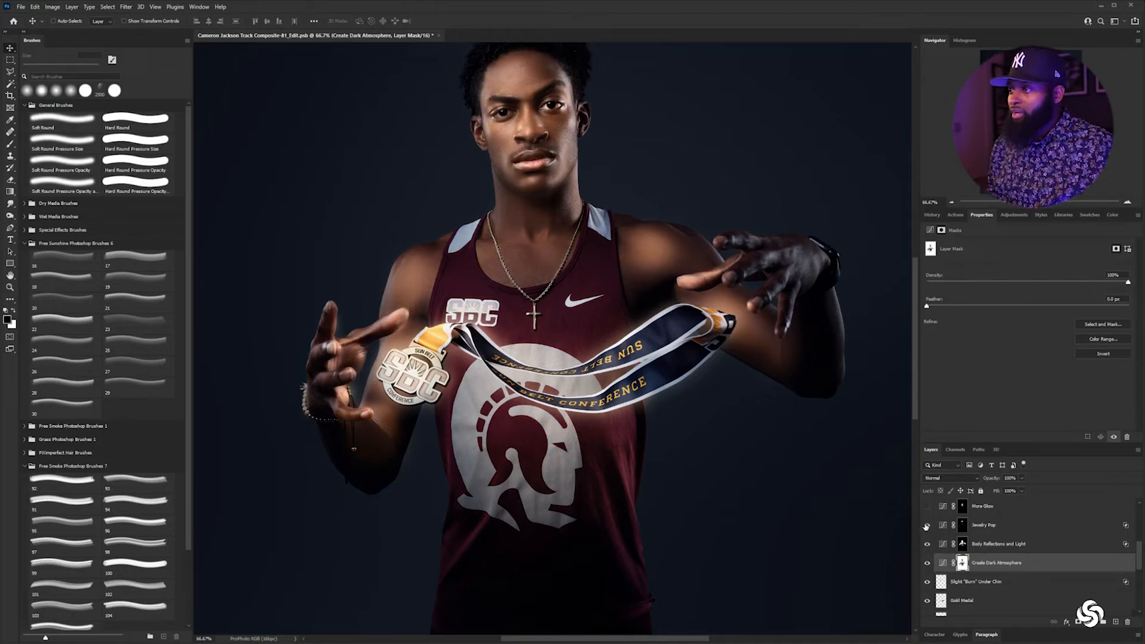
pyautogui.click(927, 506)
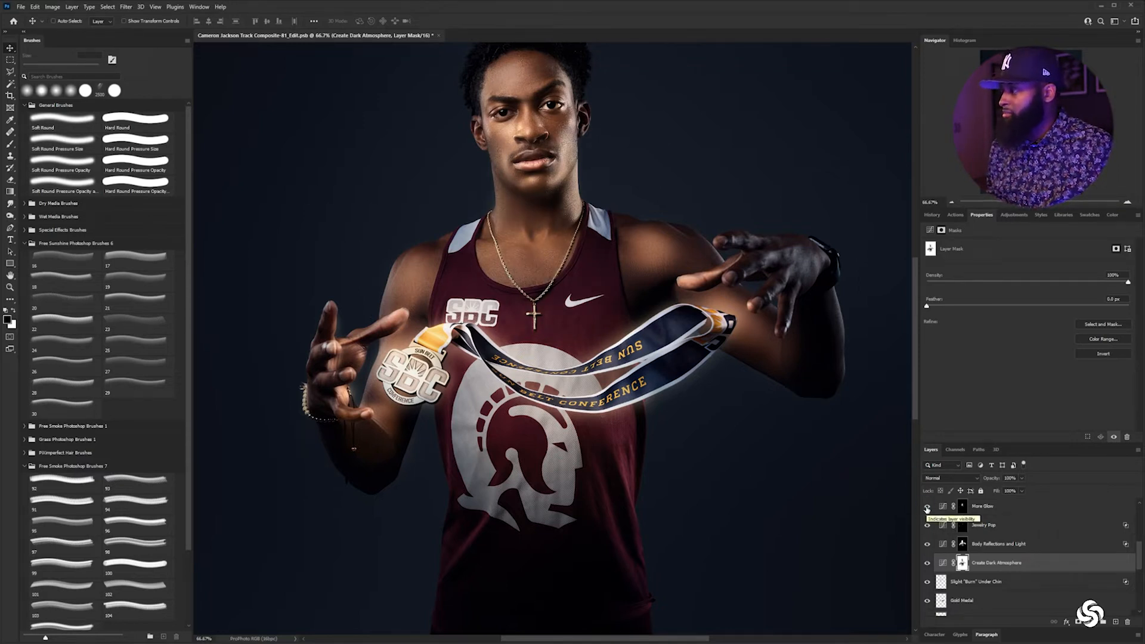
pyautogui.click(947, 544)
pyautogui.scroll(1, 950, 536)
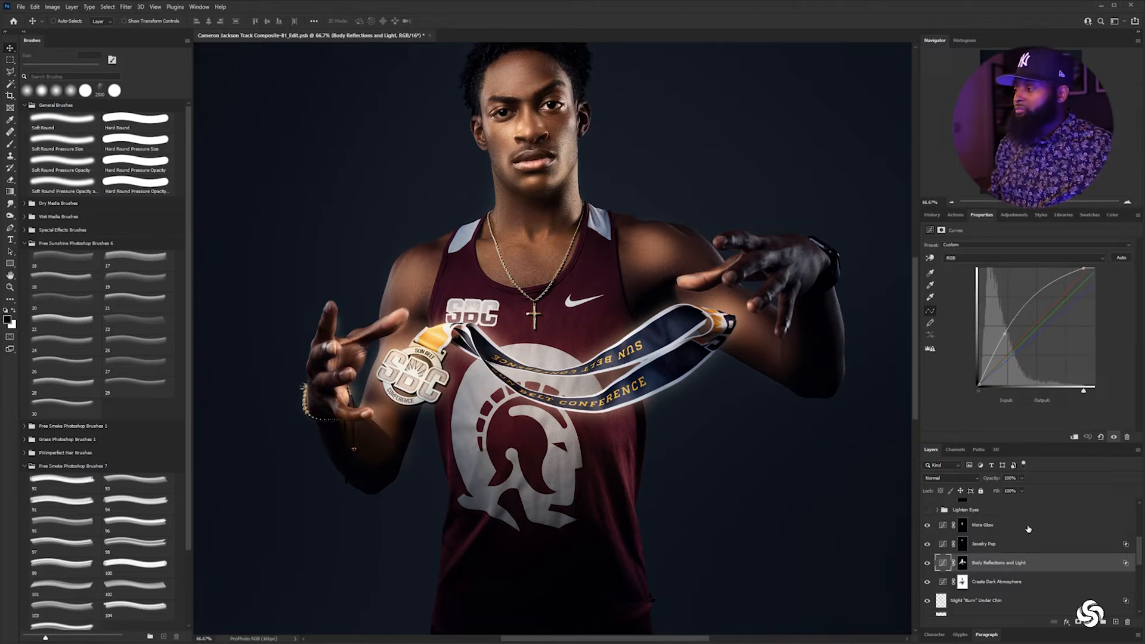
# Compare the portrait with the Jewelry Pop and More Glow layers each hidden and shown
pyautogui.click(928, 544)
pyautogui.click(927, 545)
pyautogui.click(928, 545)
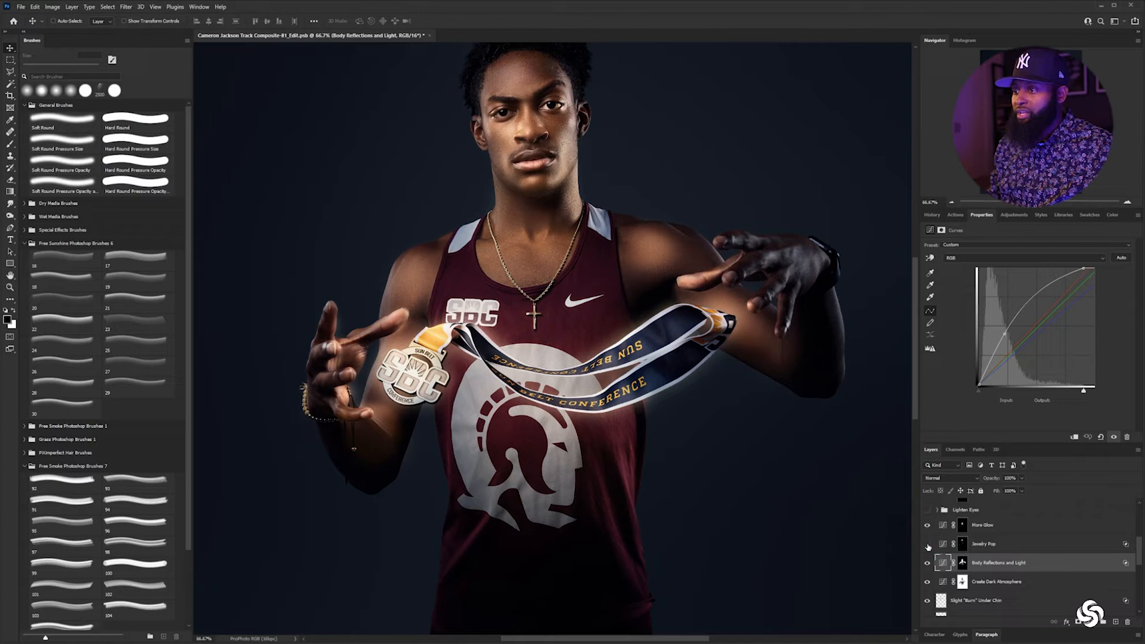
pyautogui.click(927, 545)
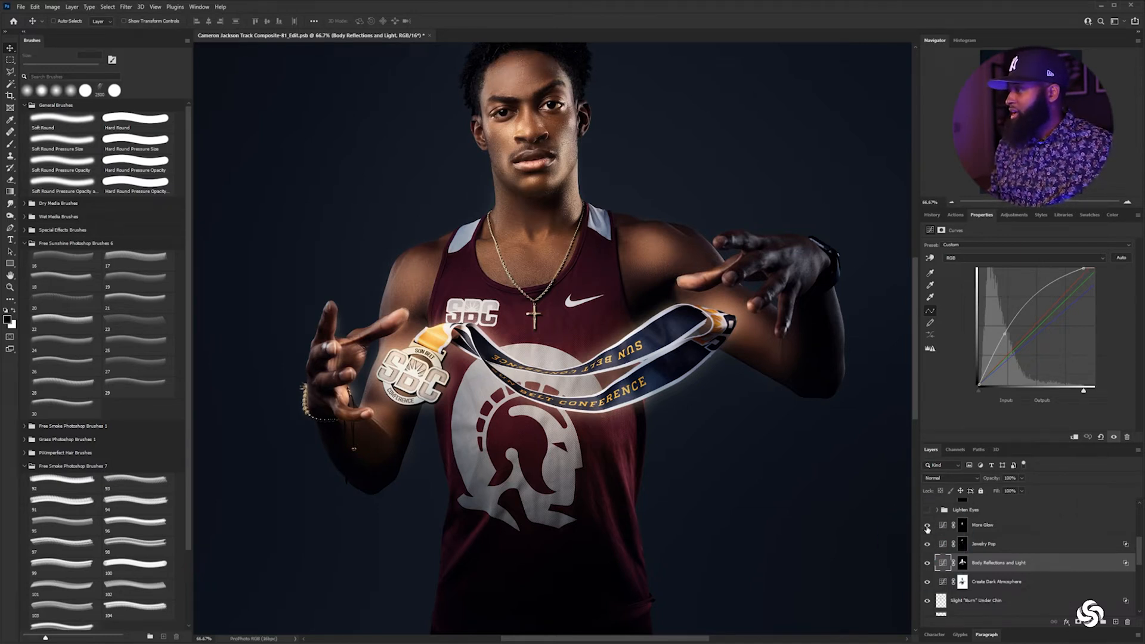
pyautogui.click(928, 527)
pyautogui.click(927, 527)
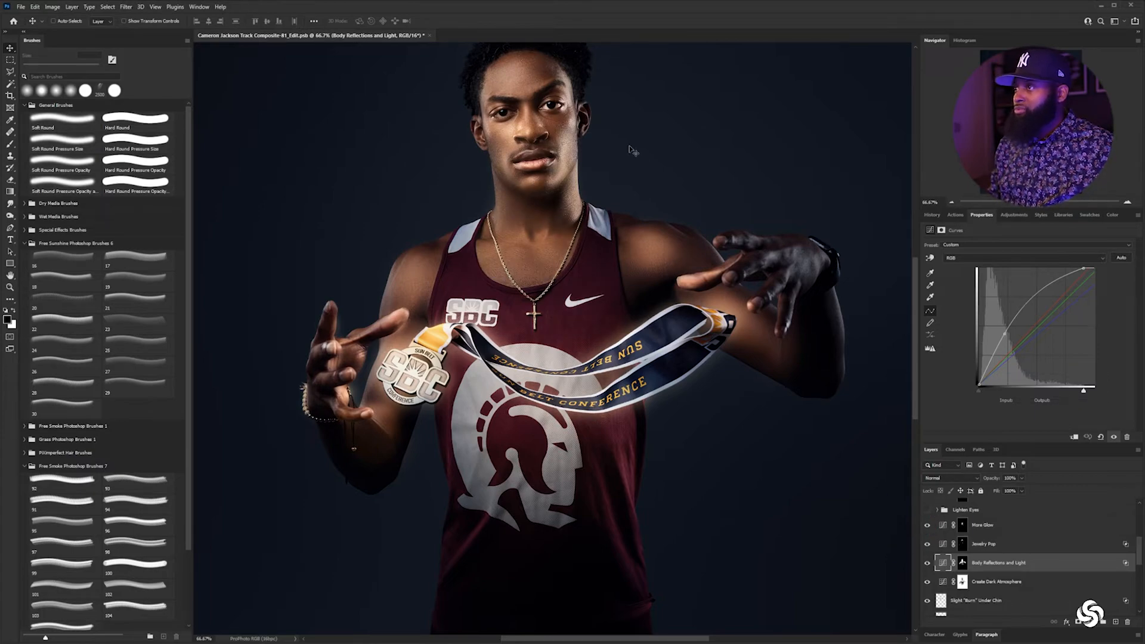
# With the athlete's face in close view, expand and show the Lighten Eyes group
pyautogui.hotkey('ctrl', '+')
pyautogui.hotkey('ctrl', '+')
pyautogui.hotkey('ctrl', '+')
pyautogui.moveTo(598, 136); pyautogui.dragTo(601, 373)
pyautogui.moveTo(602, 56); pyautogui.dragTo(608, 329)
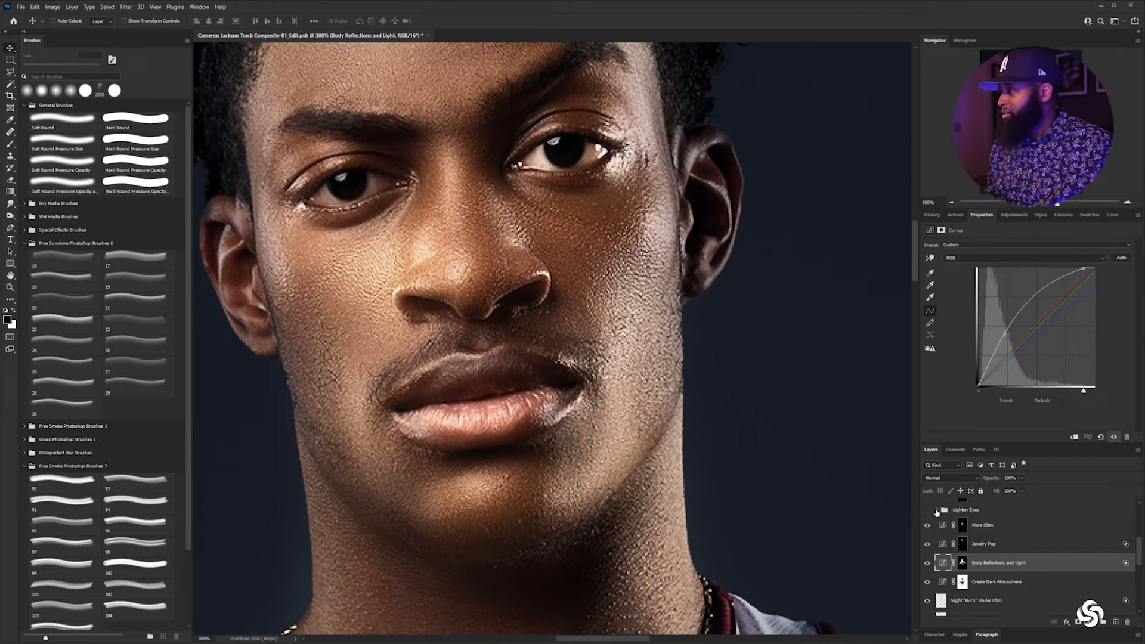
pyautogui.click(936, 510)
pyautogui.click(928, 510)
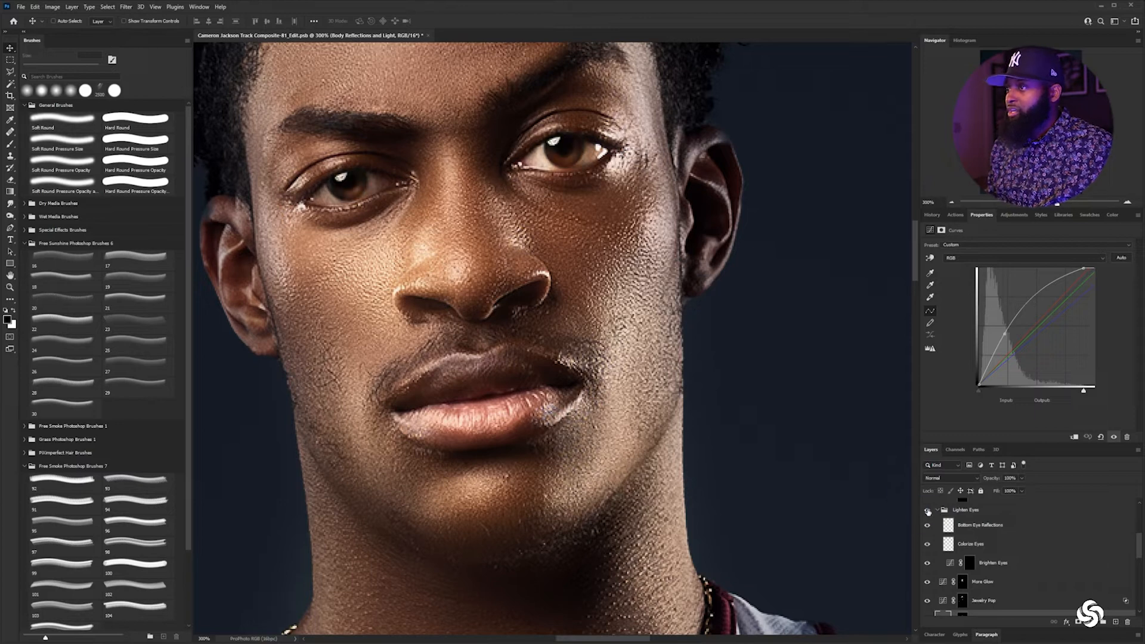
# Hide the Bottom Eye Reflections, Colorize Eyes and Brighten Eyes layers, leaving Brighten Eyes selected
pyautogui.hotkey('ctrl', '-')
pyautogui.hotkey('ctrl', '-')
pyautogui.hotkey('ctrl', '-')
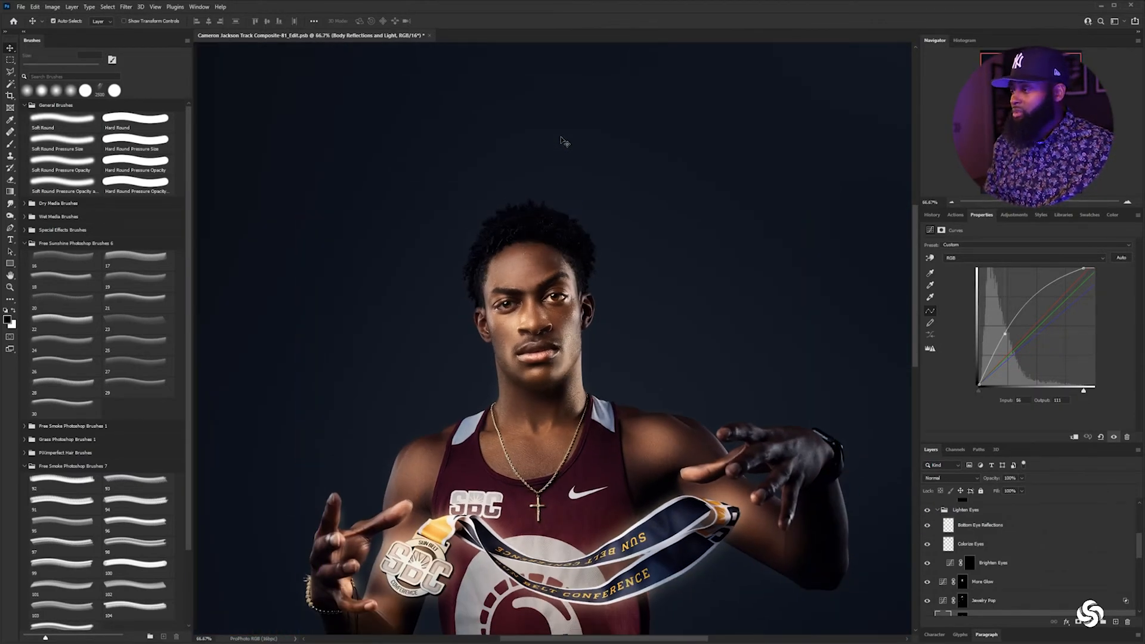
pyautogui.click(928, 525)
pyautogui.click(928, 545)
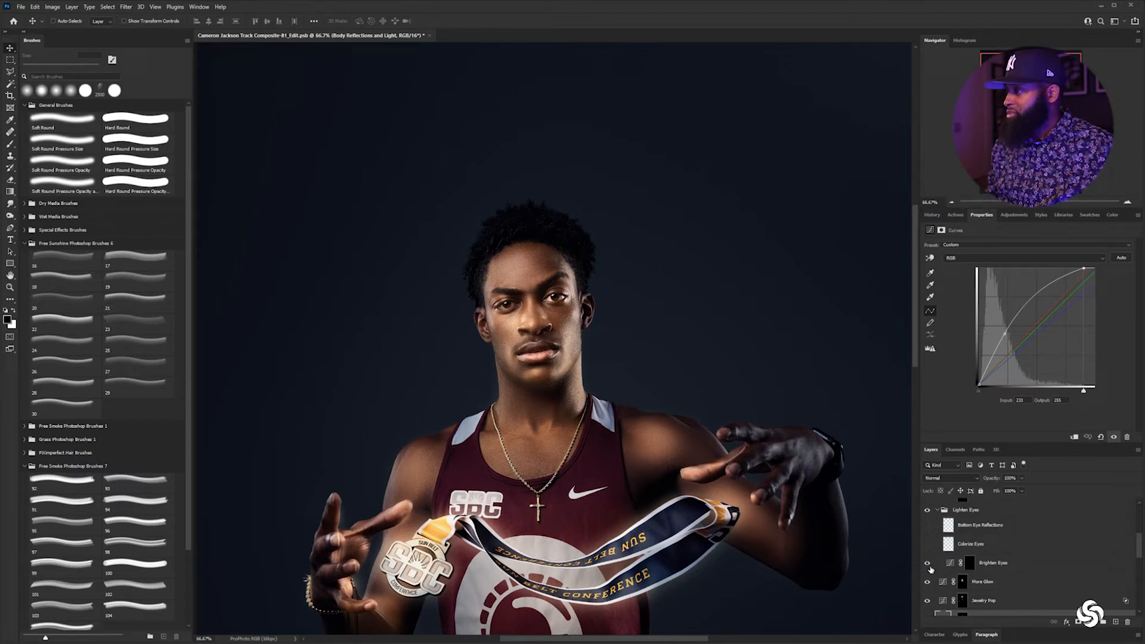
pyautogui.click(951, 564)
pyautogui.click(928, 564)
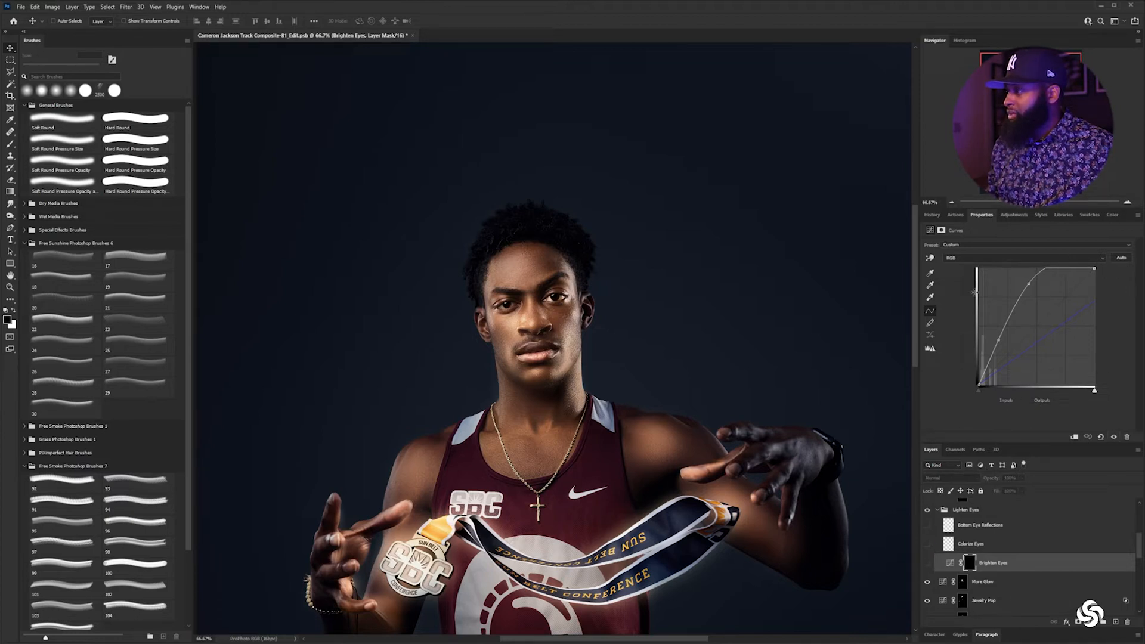
# Remove both points from the Brighten Eyes RGB curve to reset it to a straight line, and show the layer
pyautogui.moveTo(1030, 284); pyautogui.dragTo(1051, 301)
pyautogui.moveTo(999, 340); pyautogui.dragTo(961, 325)
pyautogui.moveTo(1050, 302); pyautogui.dragTo(1038, 255)
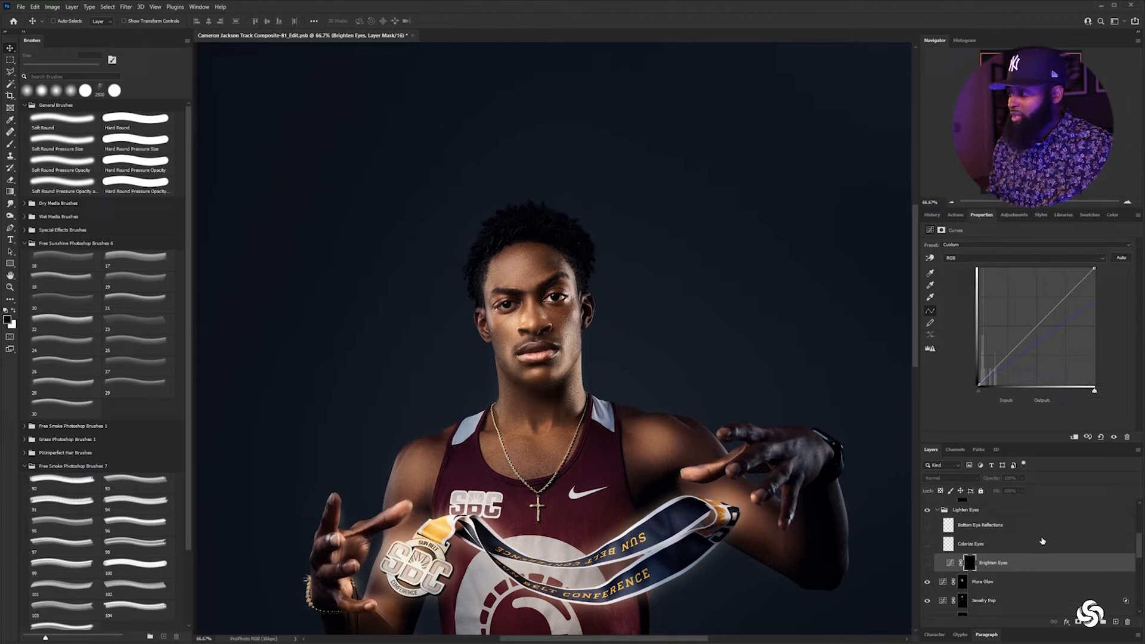
pyautogui.click(928, 563)
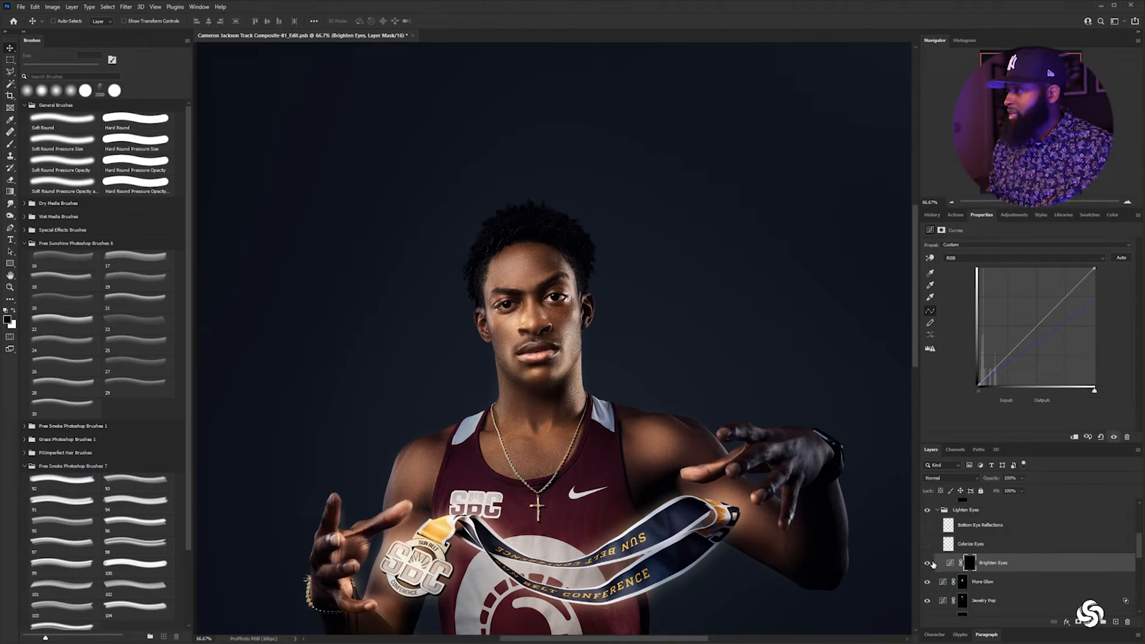
# Rebuild the Brighten Eyes RGB curve with a raised shadow point and an upper point at output 214 to lighten the irises
pyautogui.click(1008, 348)
pyautogui.moveTo(1008, 348); pyautogui.dragTo(995, 317)
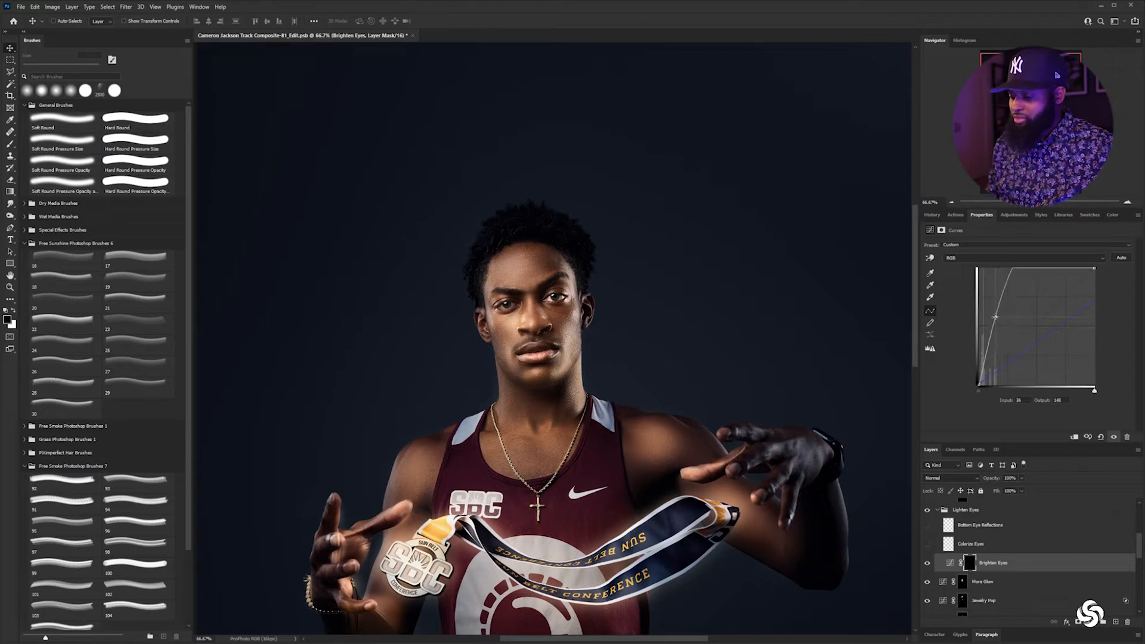
pyautogui.hotkey('ctrl', '+')
pyautogui.hotkey('ctrl', '+')
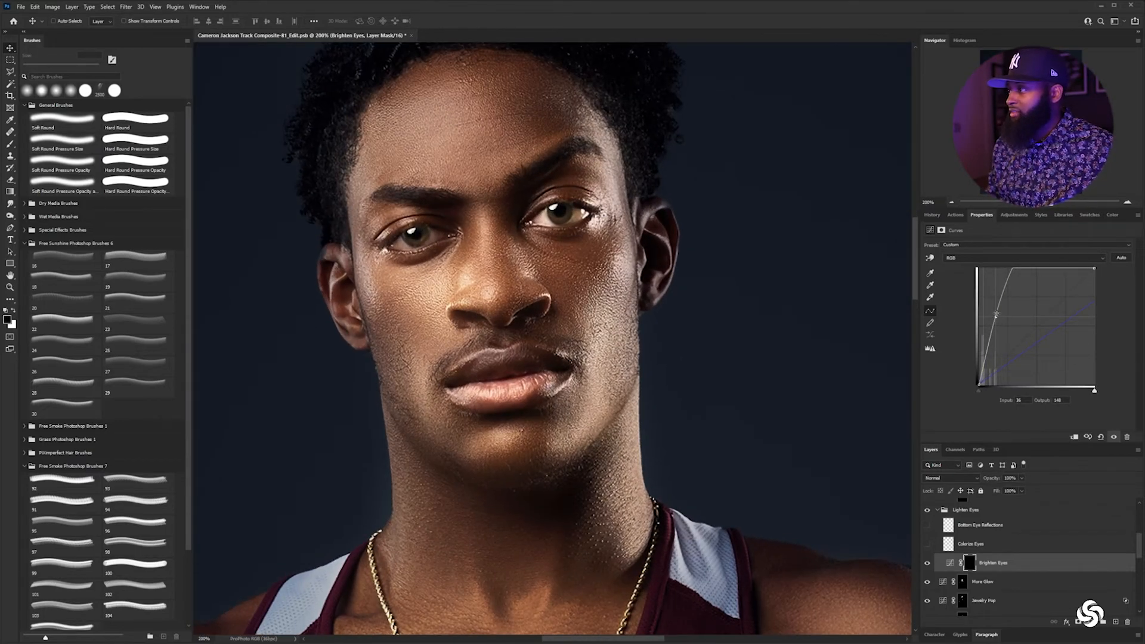
pyautogui.moveTo(995, 316); pyautogui.dragTo(1009, 324)
pyautogui.click(1045, 287)
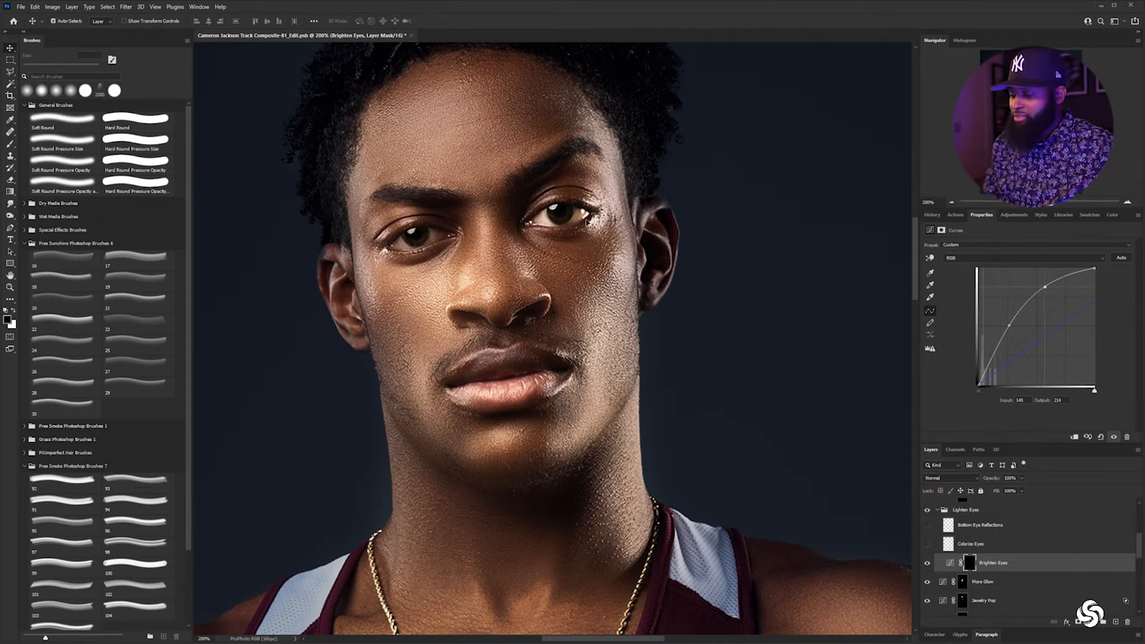
pyautogui.hotkey('ctrl', '+')
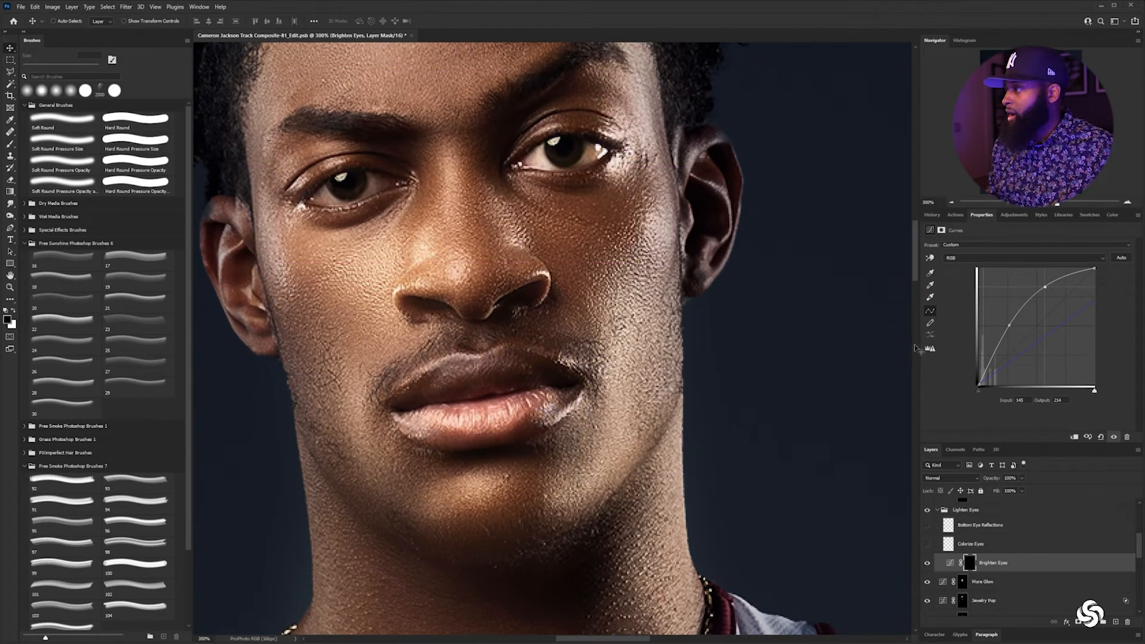
# In the Brighten Eyes blue channel, try the highlight end at output 255, and lower it to about 180
pyautogui.click(1097, 258)
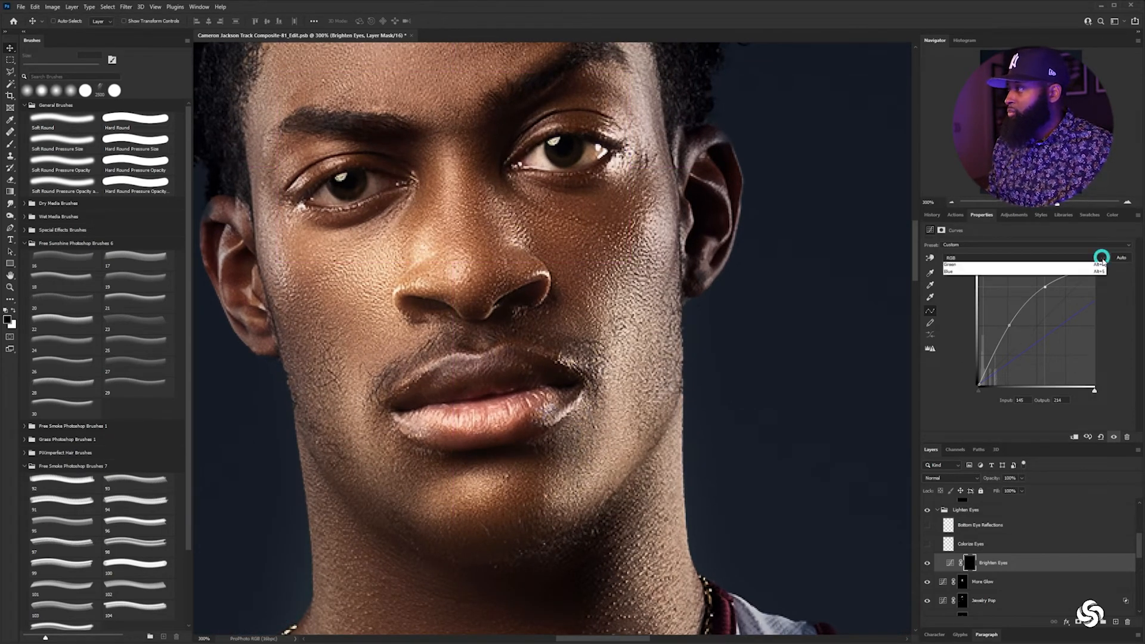
pyautogui.click(1068, 286)
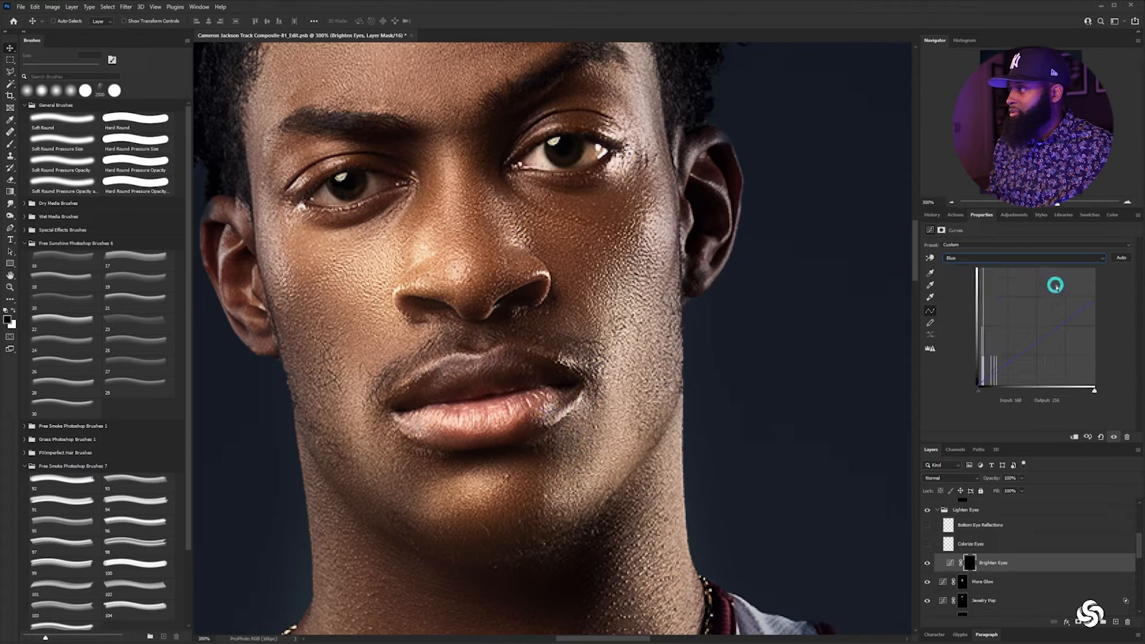
pyautogui.click(1096, 302)
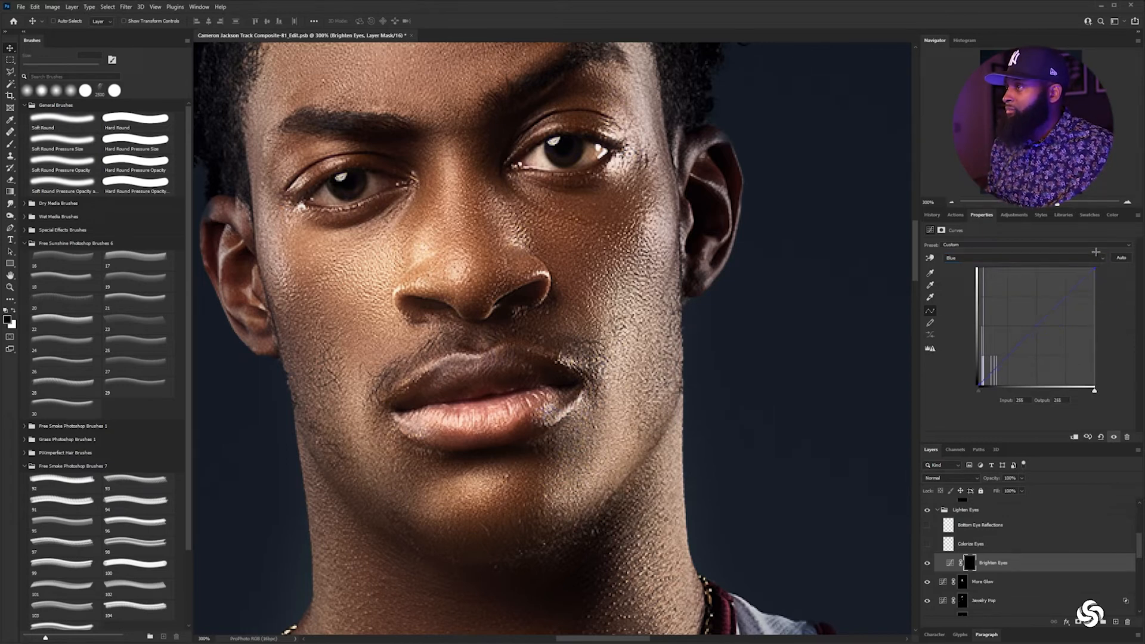
pyautogui.moveTo(1109, 291); pyautogui.dragTo(1116, 306)
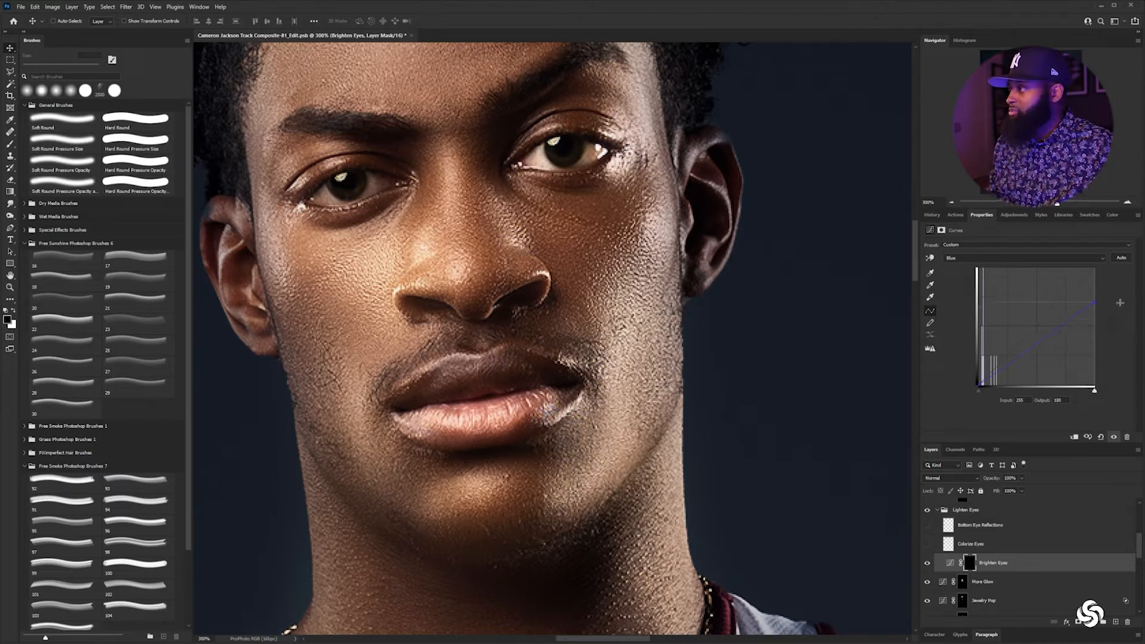
# Show the Colorize Eyes layer, comparing the iris color with the layer hidden and shown
pyautogui.click(926, 546)
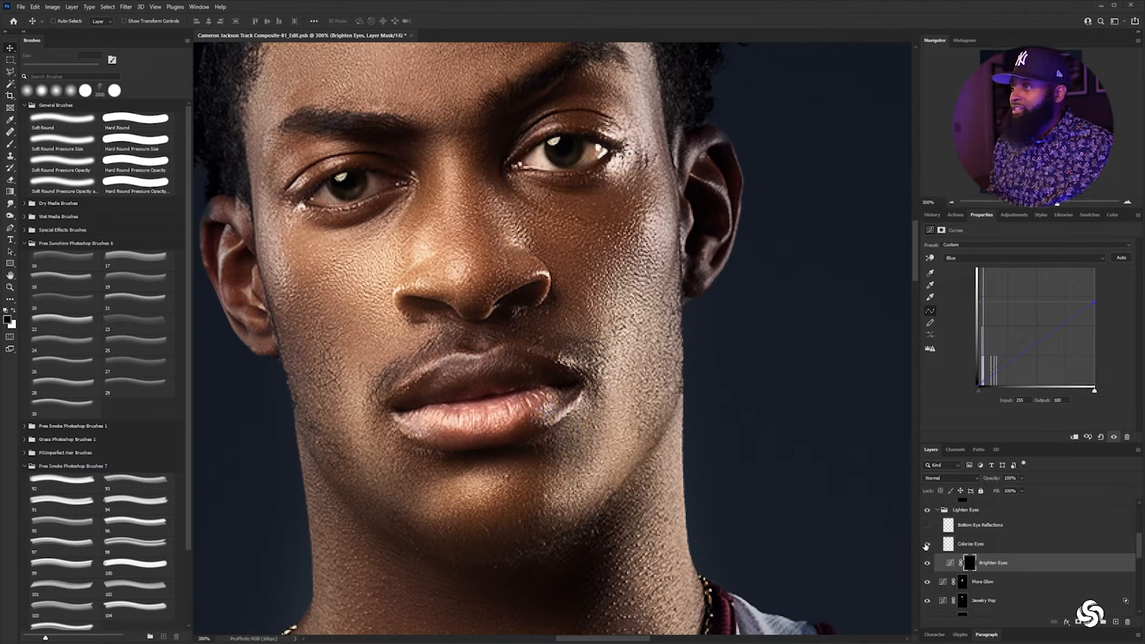
pyautogui.click(926, 546)
pyautogui.click(926, 546)
pyautogui.click(926, 546)
pyautogui.click(925, 545)
pyautogui.click(926, 547)
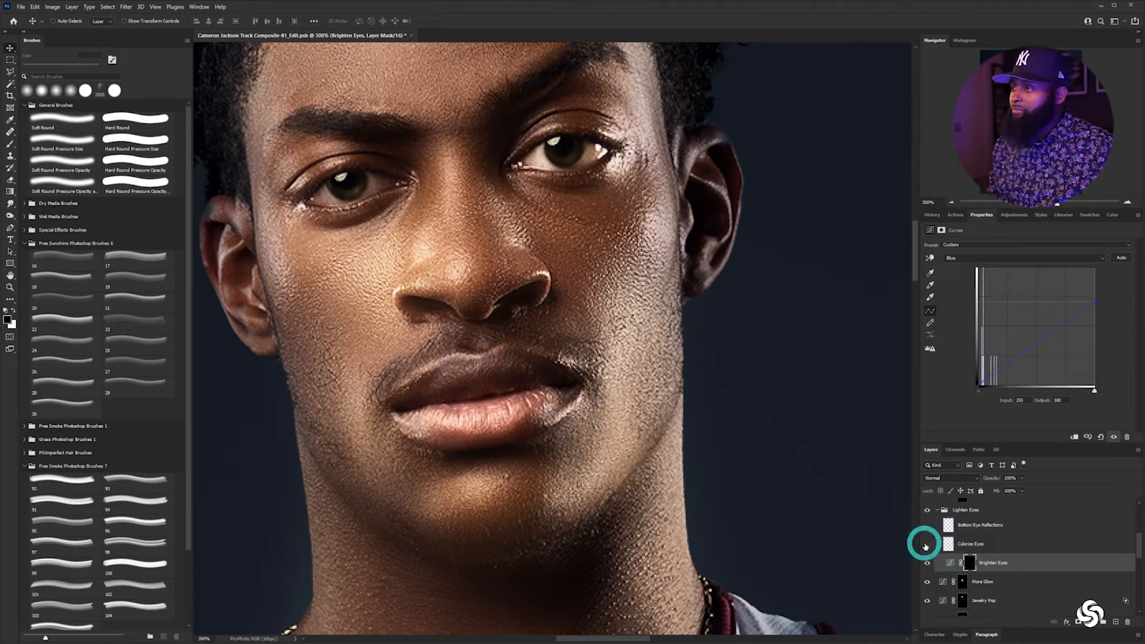
pyautogui.click(926, 547)
# Show the Bottom Eye Reflections layer and check the eyes within the wider portrait
pyautogui.click(926, 524)
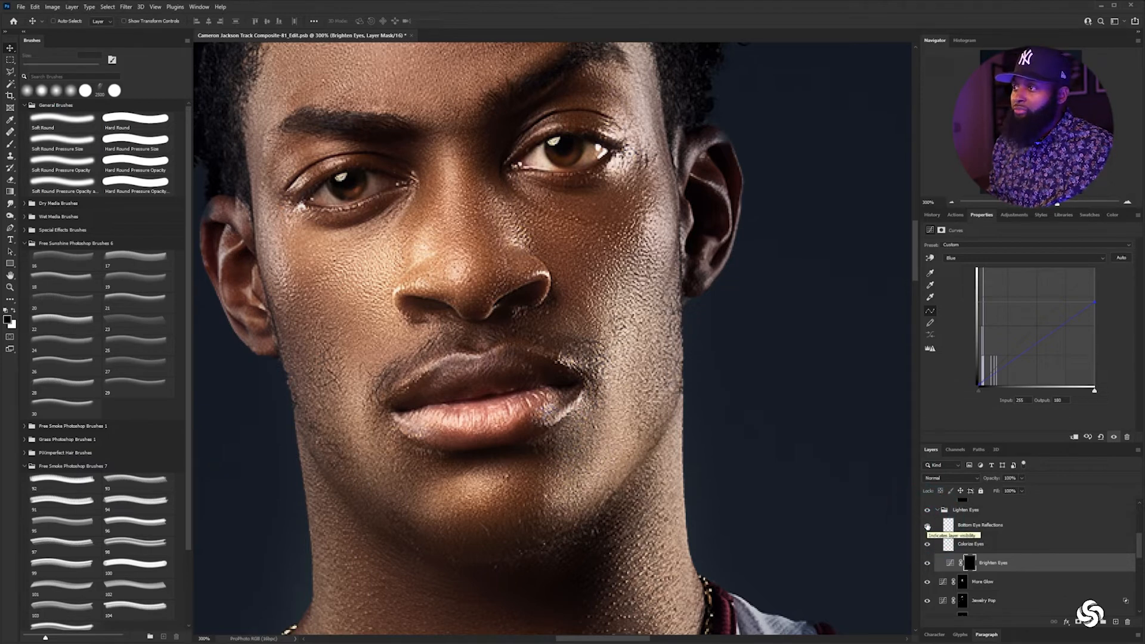
pyautogui.hotkey('ctrl', '-')
pyautogui.hotkey('ctrl', '-')
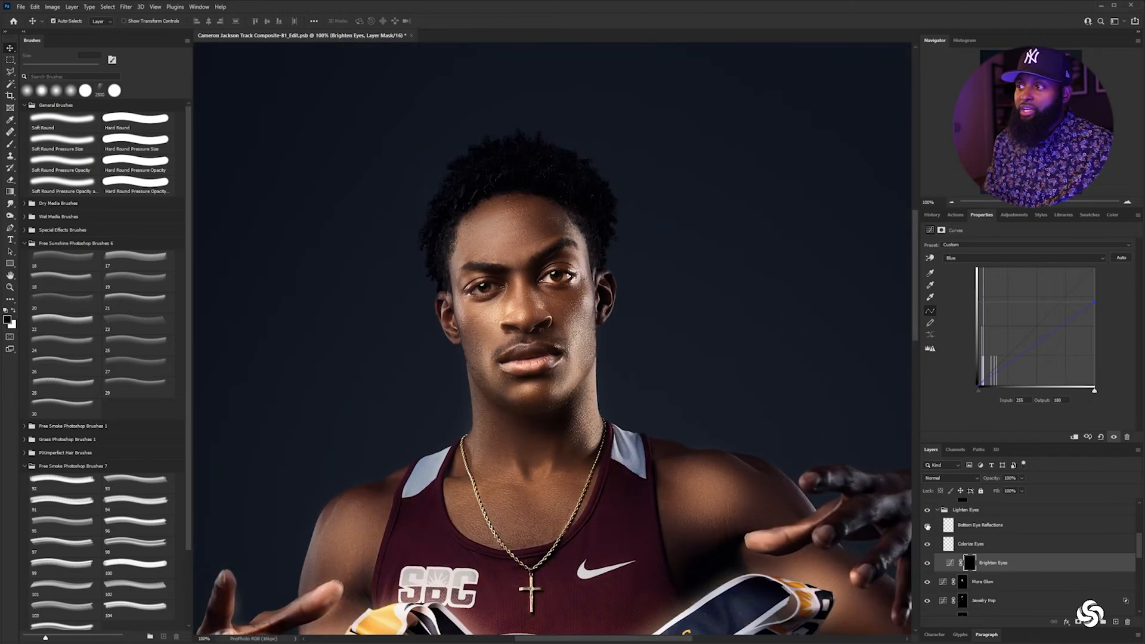
pyautogui.scroll(-5, 704, 400)
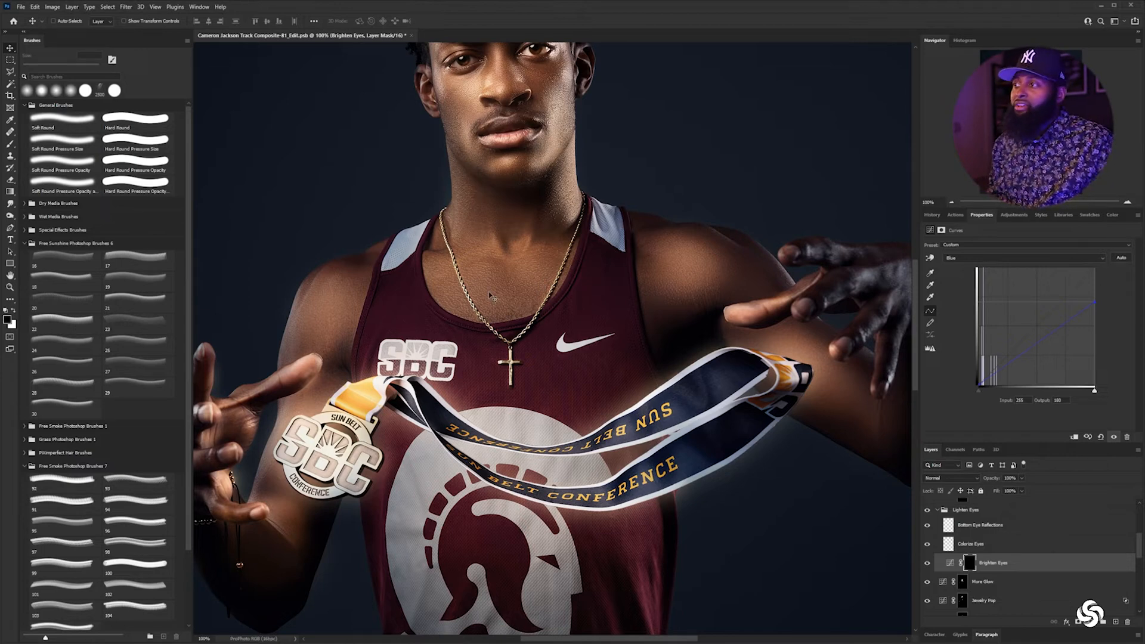
# Check the eyes in the wider portrait, and collapse the Lighten Eyes group with the whole image in view
pyautogui.moveTo(582, 95); pyautogui.dragTo(578, 228)
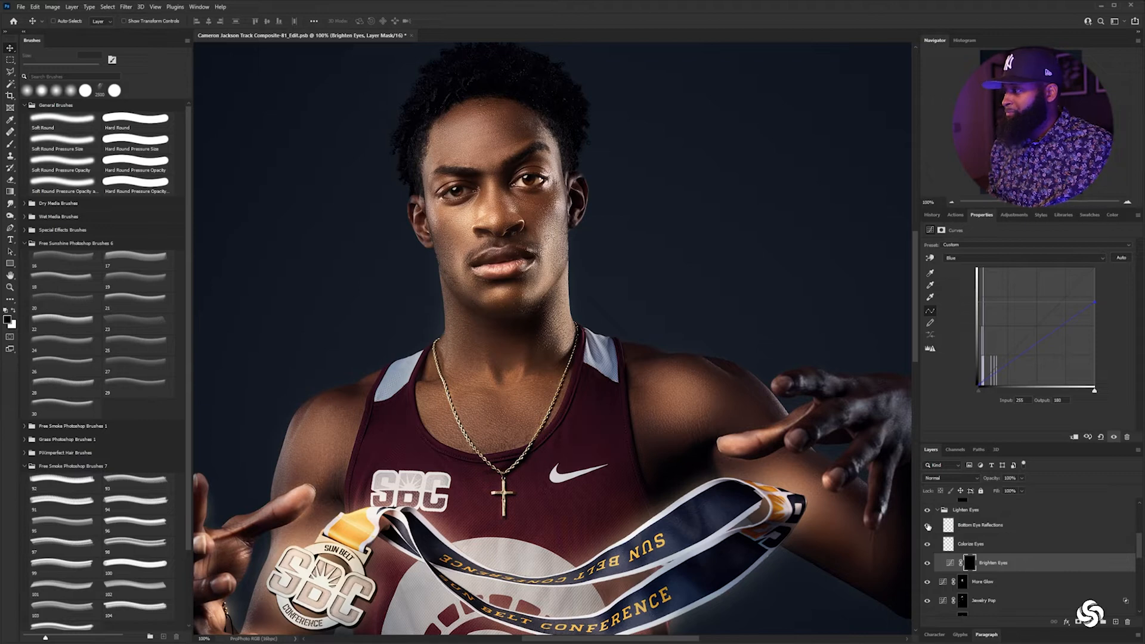
pyautogui.click(994, 526)
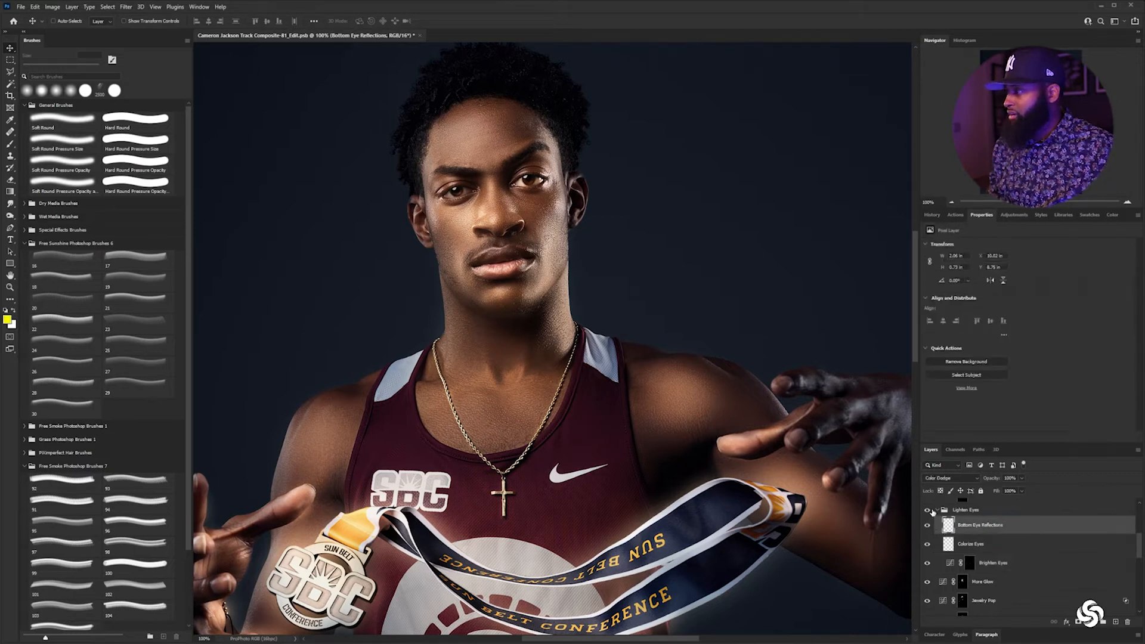
pyautogui.click(938, 511)
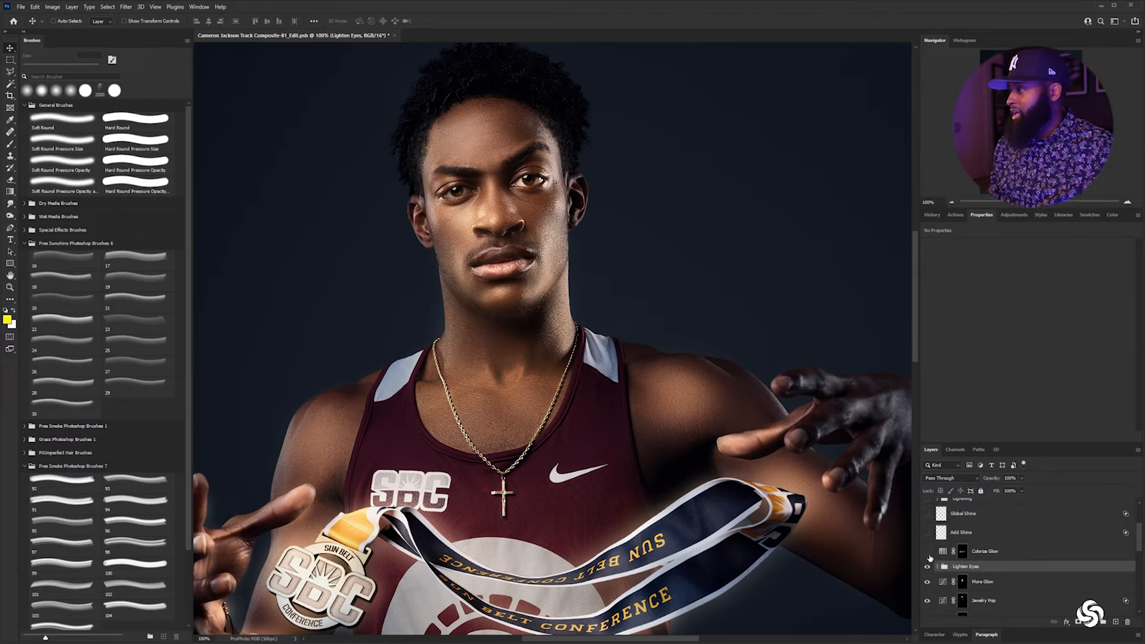
pyautogui.hotkey('ctrl', '0')
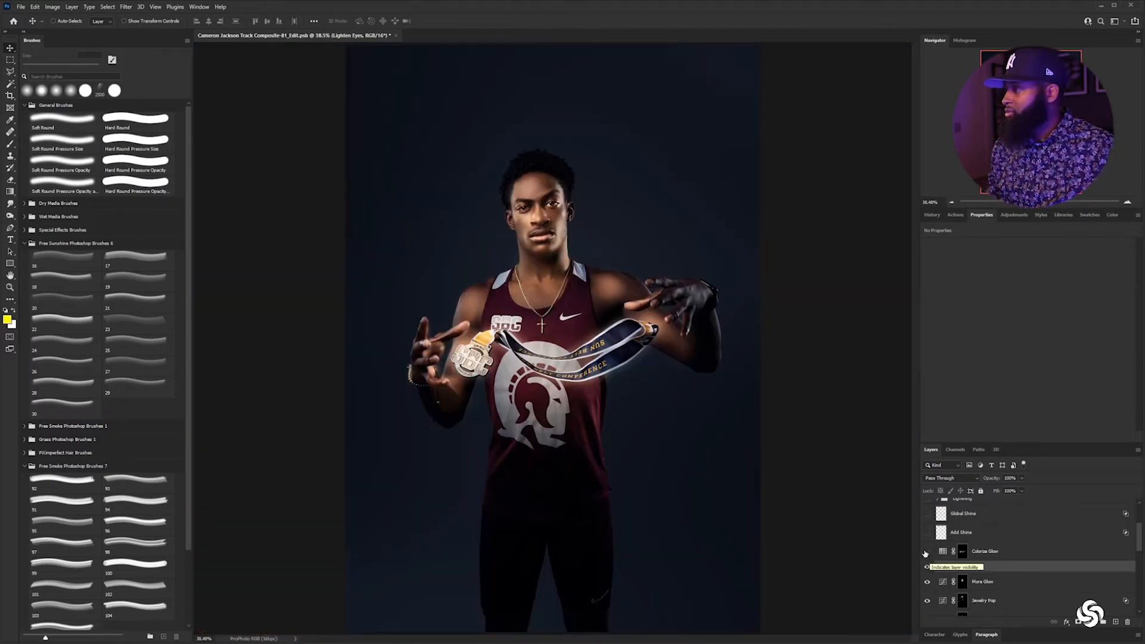
# Show the Colorize Glow layer, comparing the medal's glow with it hidden and shown, and select the layer
pyautogui.click(927, 552)
pyautogui.click(927, 552)
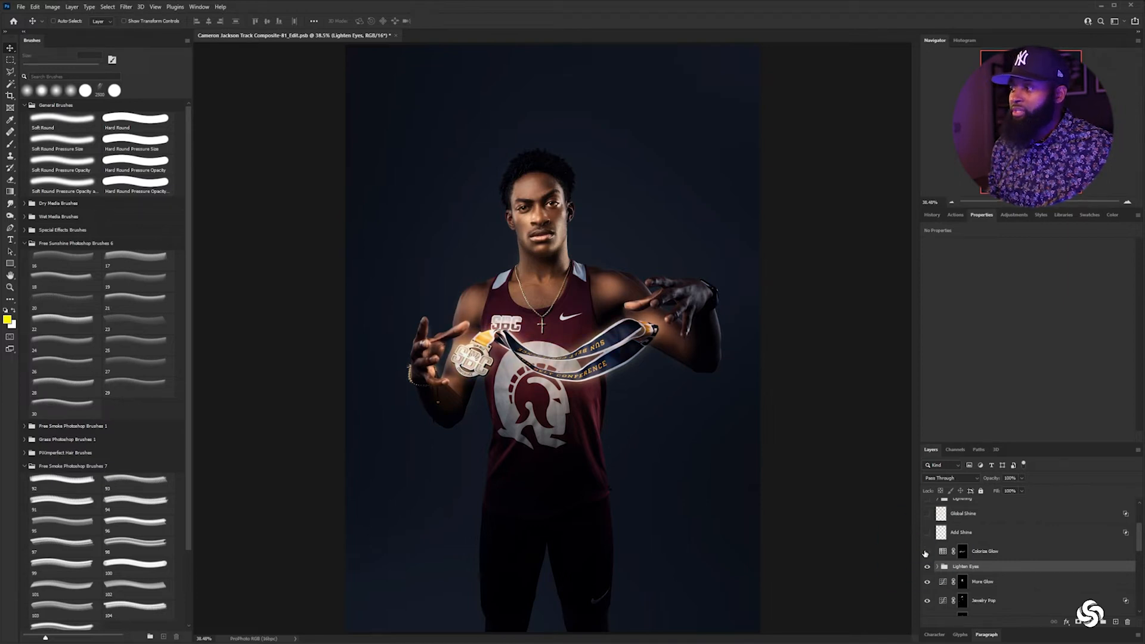
pyautogui.click(927, 553)
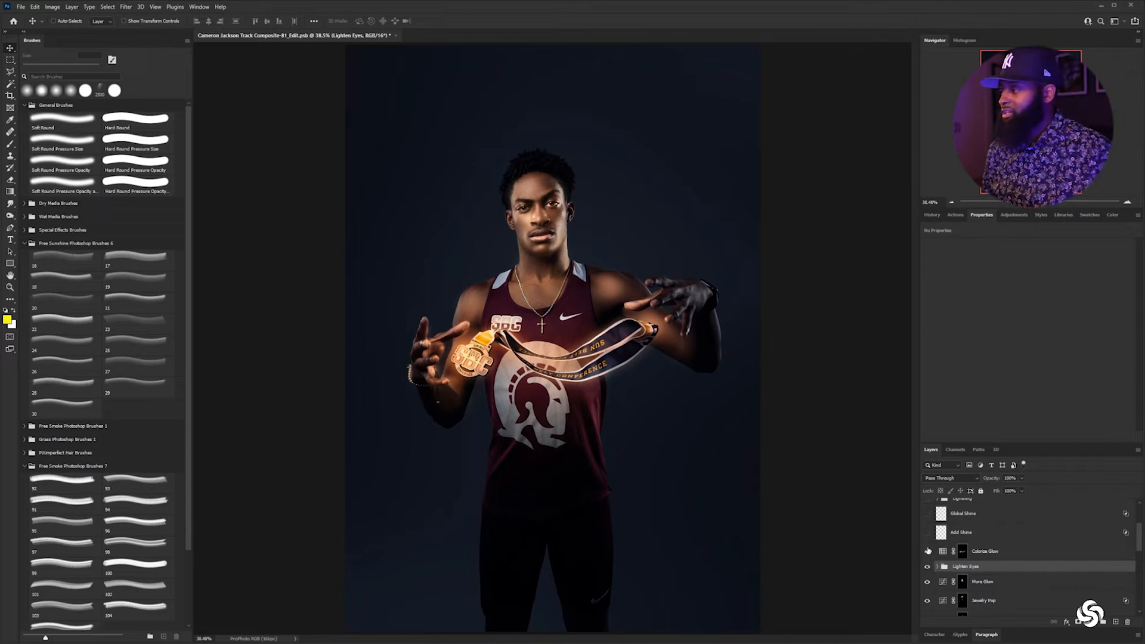
pyautogui.click(944, 553)
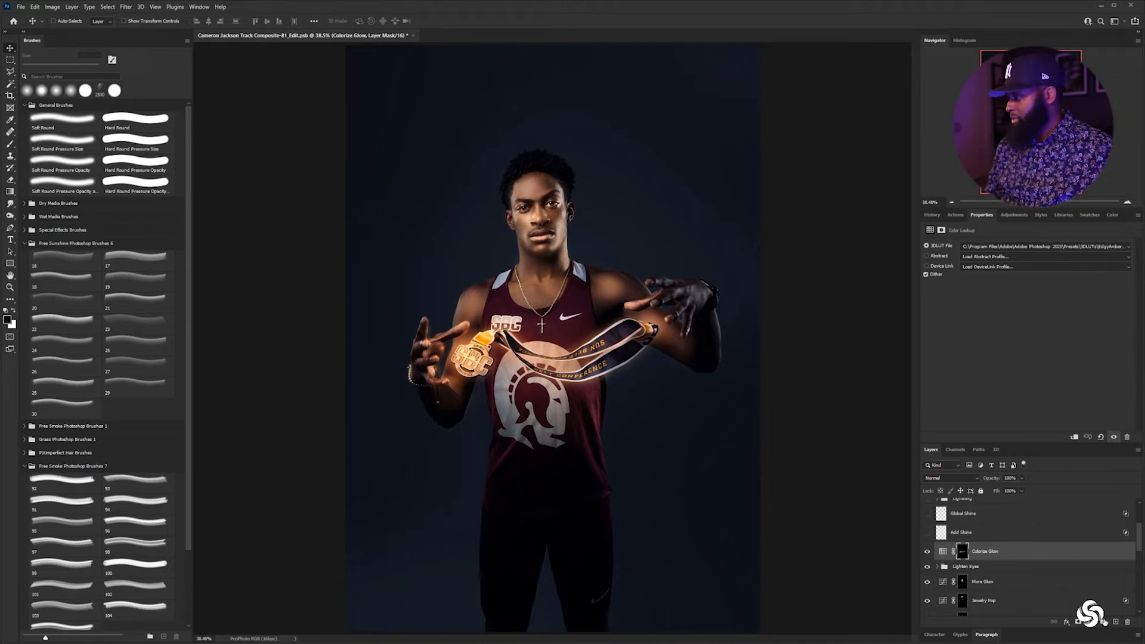
# Add a Color Lookup adjustment layer above Colorize Glow, and delete it with its mask
pyautogui.click(1093, 625)
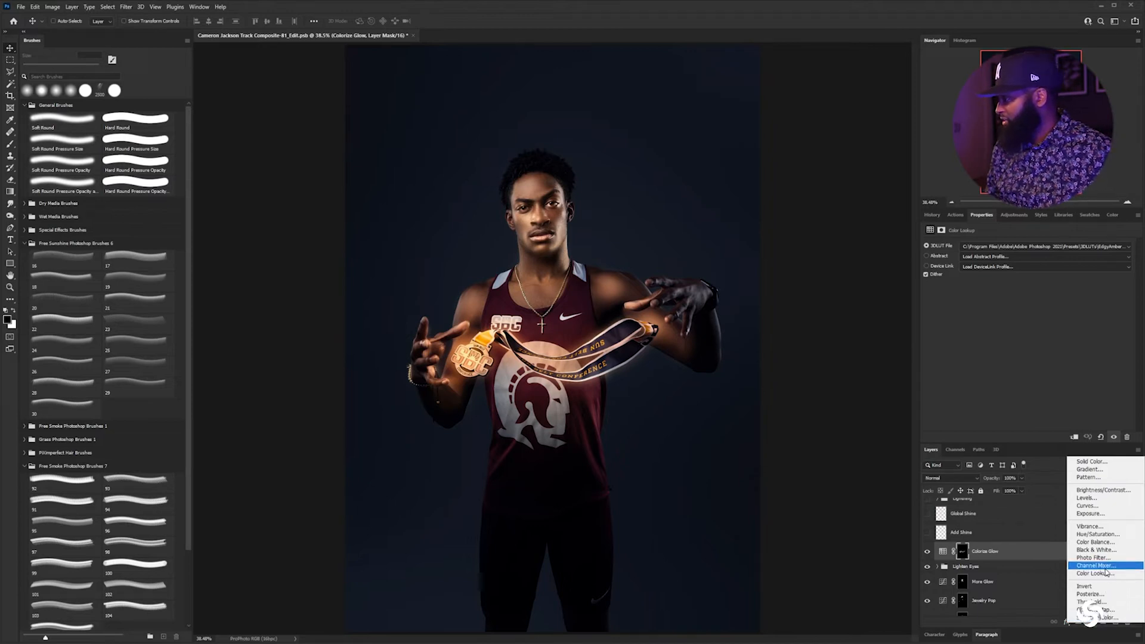
pyautogui.click(1109, 575)
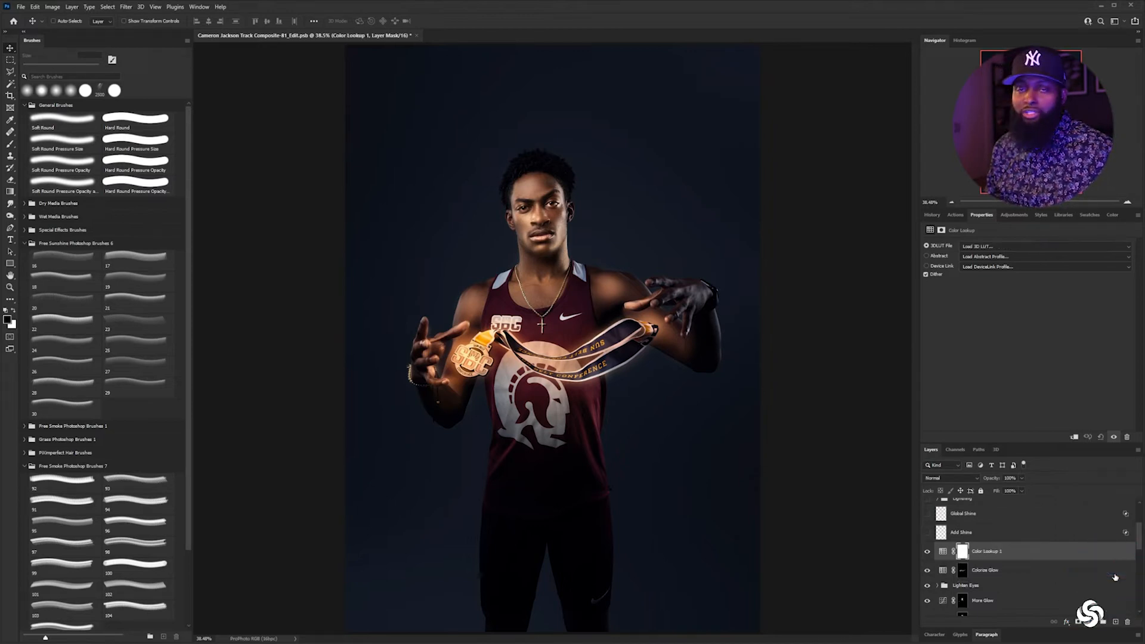
pyautogui.press('Delete')
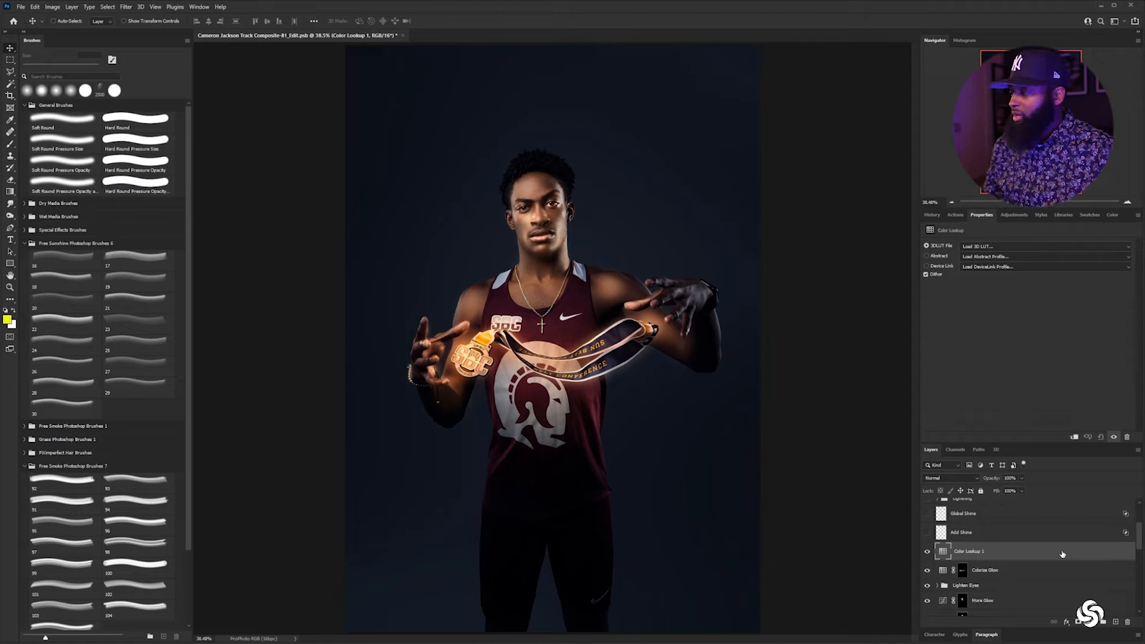
pyautogui.press('Delete')
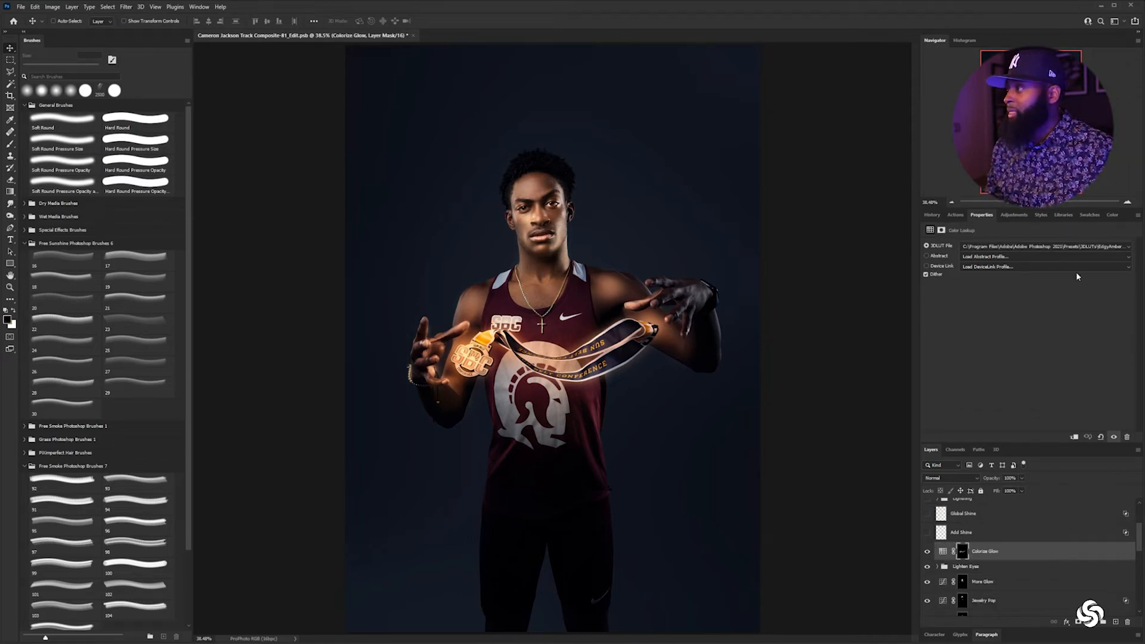
# Set Colorize Glow's 3D LUT to EdgyAmber.3DL, and compare the image with its layer mask disabled and enabled
pyautogui.click(1087, 247)
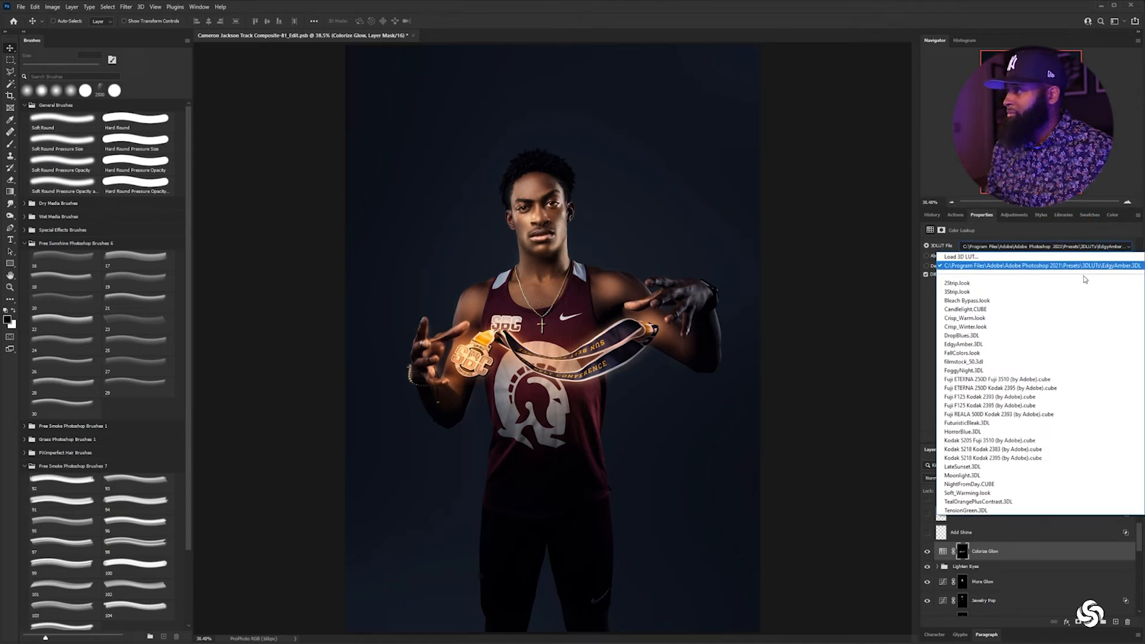
pyautogui.click(992, 345)
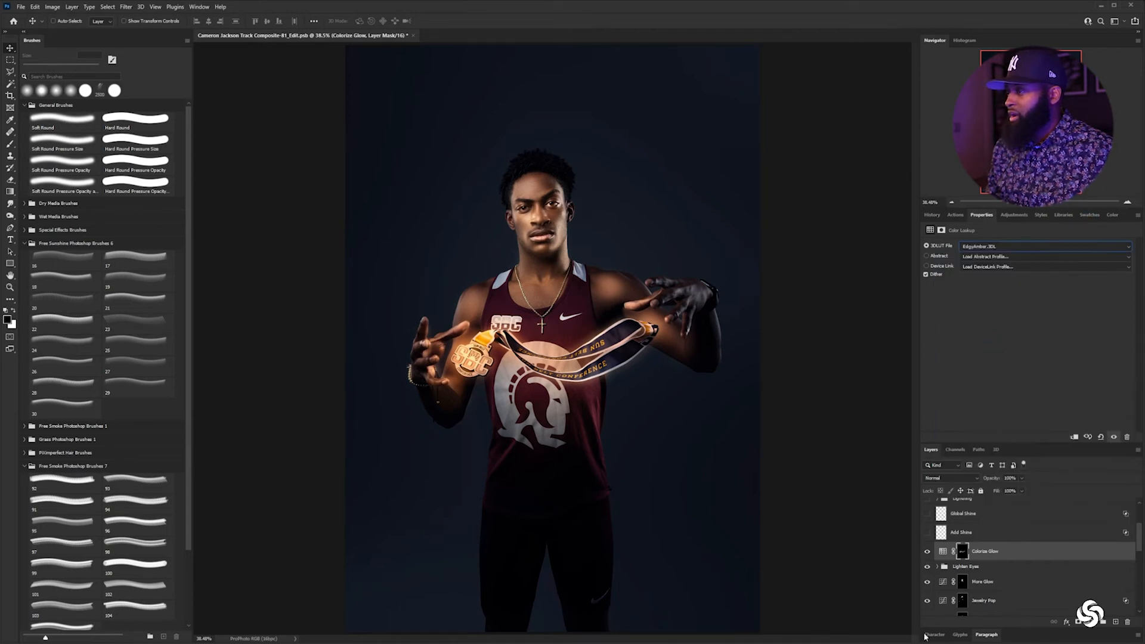
pyautogui.keyDown('shift'); pyautogui.click(963, 556); pyautogui.keyUp('shift')
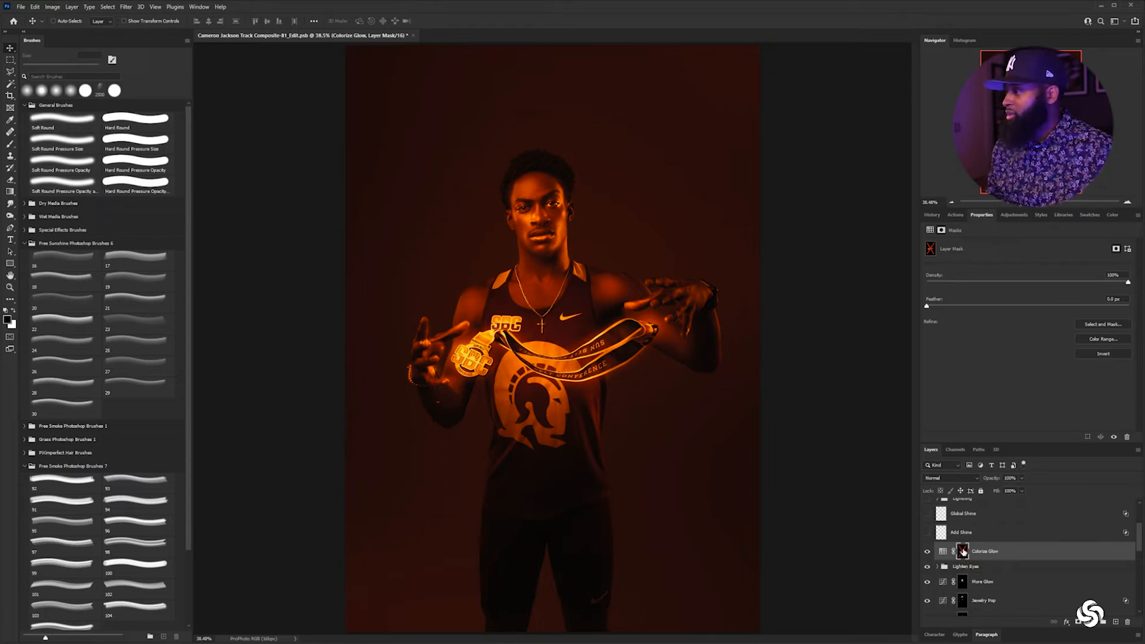
pyautogui.keyDown('shift'); pyautogui.click(964, 552); pyautogui.keyUp('shift')
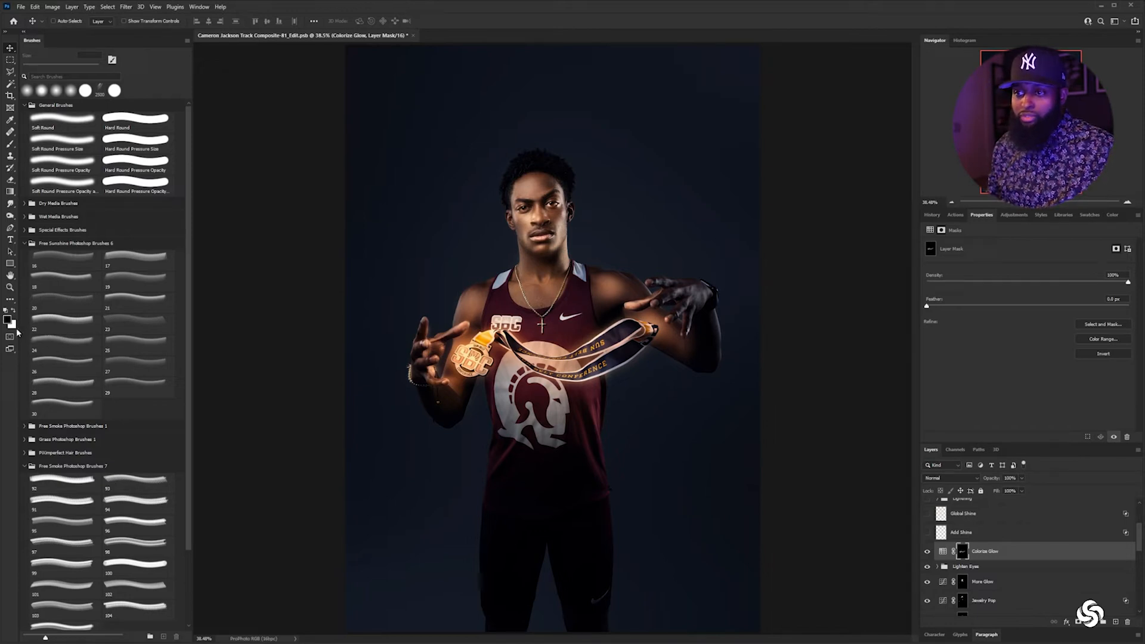
# Ready a white Soft Round brush, try full-opacity strokes around the athlete's face on the Colorize Glow mask, and undo them
pyautogui.press('b')
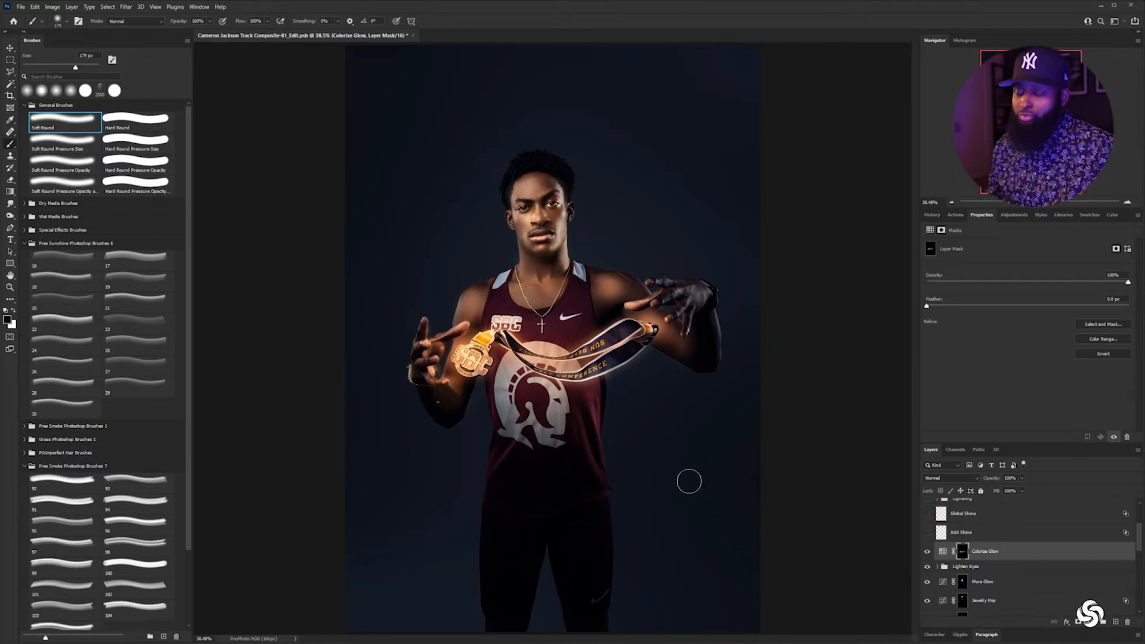
pyautogui.press('x')
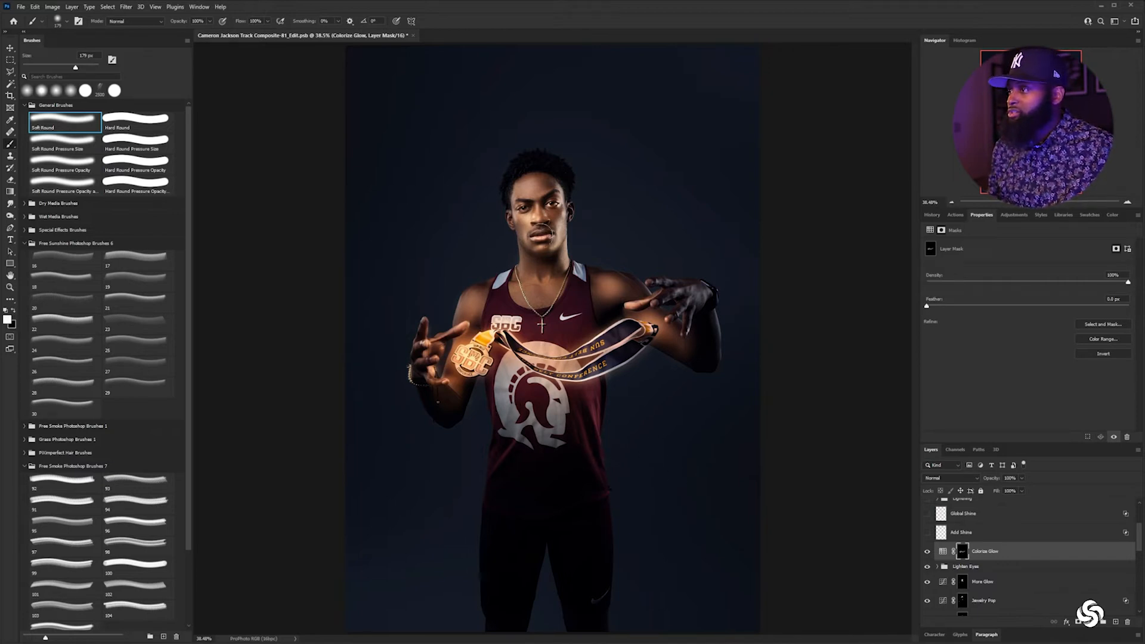
pyautogui.moveTo(522, 237); pyautogui.dragTo(589, 237)
pyautogui.moveTo(627, 192)
pyautogui.mouseDown()
pyautogui.moveTo(559, 180)
pyautogui.moveTo(559, 216)
pyautogui.moveTo(534, 229)
pyautogui.moveTo(435, 230)
pyautogui.moveTo(538, 253)
pyautogui.moveTo(581, 393)
pyautogui.moveTo(483, 495)
pyautogui.moveTo(500, 489)
pyautogui.moveTo(487, 435)
pyautogui.moveTo(420, 240)
pyautogui.moveTo(522, 226)
pyautogui.moveTo(538, 259)
pyautogui.mouseUp()
pyautogui.hotkey('ctrl', 'z')
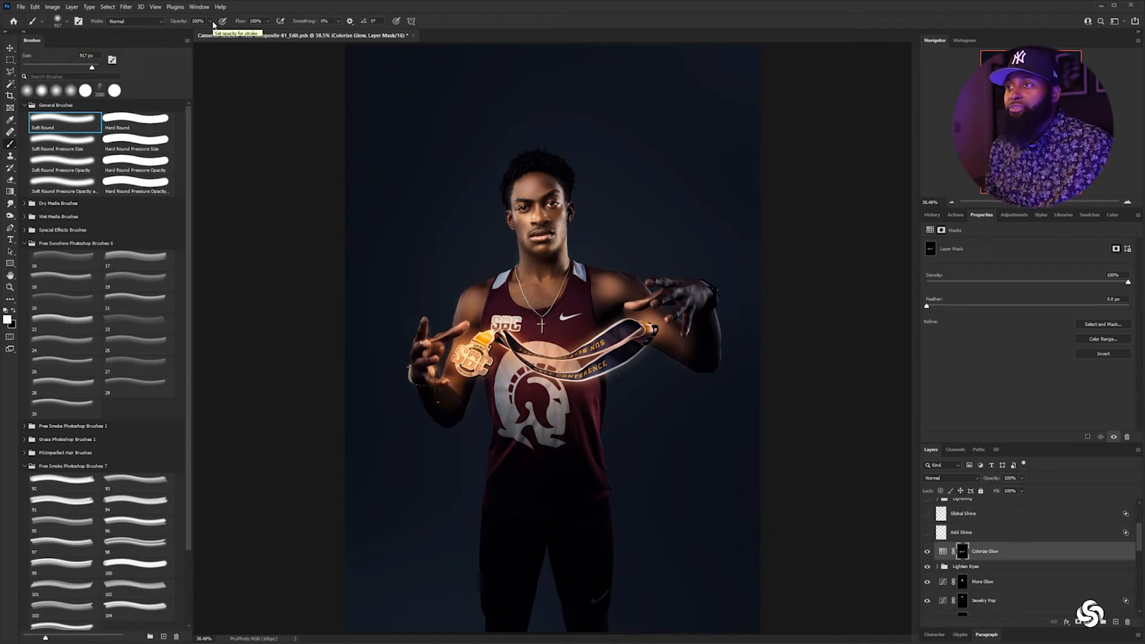
# Lower the brush opacity to about 18%, try painting the amber tint over the face and neck, and undo it
pyautogui.click(210, 21)
pyautogui.moveTo(209, 32); pyautogui.dragTo(175, 31)
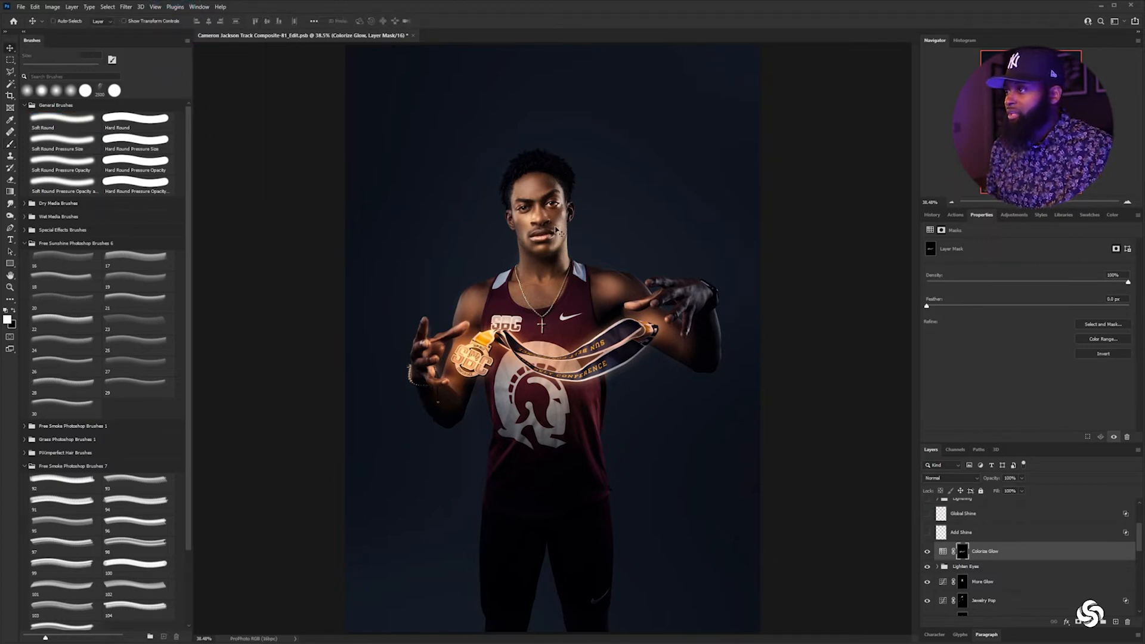
pyautogui.moveTo(535, 192)
pyautogui.mouseDown()
pyautogui.moveTo(553, 243)
pyautogui.moveTo(542, 275)
pyautogui.mouseUp()
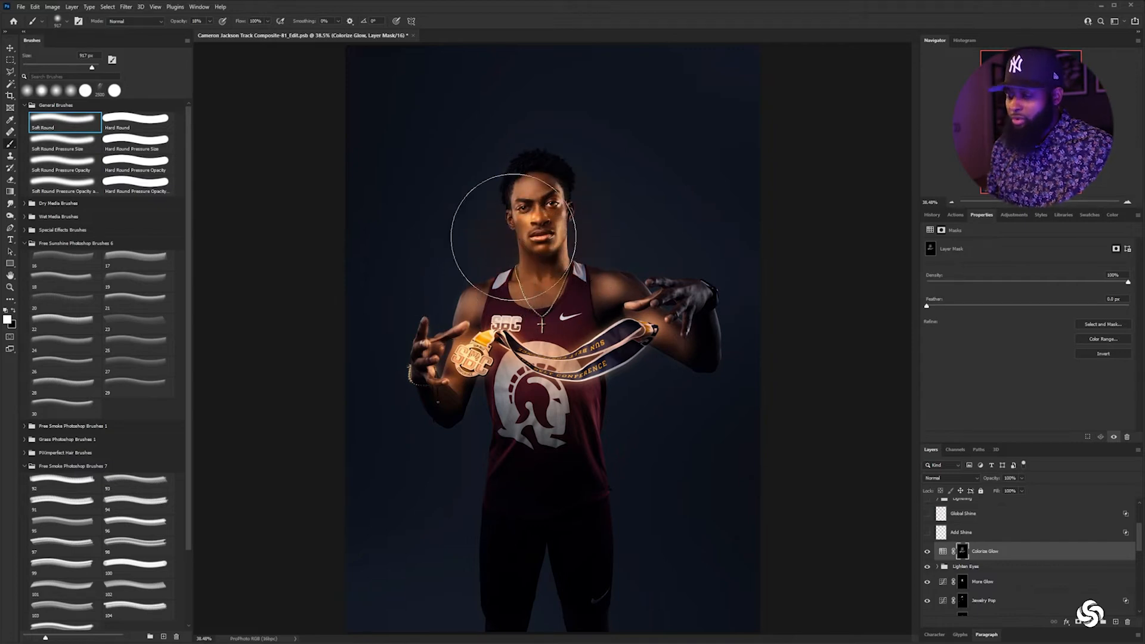
pyautogui.hotkey('ctrl', 'z')
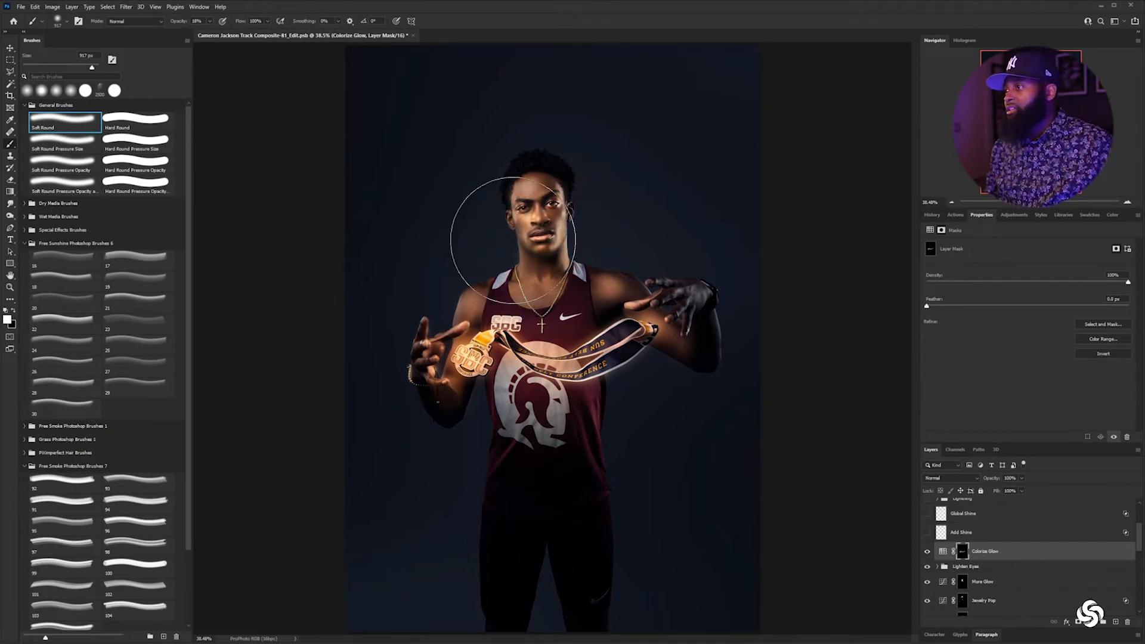
# Paint low-opacity white on the Colorize Glow mask along the medal ribbon to spread the amber glow
pyautogui.moveTo(525, 344)
pyautogui.mouseDown()
pyautogui.moveTo(498, 342)
pyautogui.moveTo(480, 363)
pyautogui.moveTo(544, 366)
pyautogui.moveTo(610, 350)
pyautogui.moveTo(489, 363)
pyautogui.moveTo(645, 339)
pyautogui.mouseUp()
pyautogui.press('5')
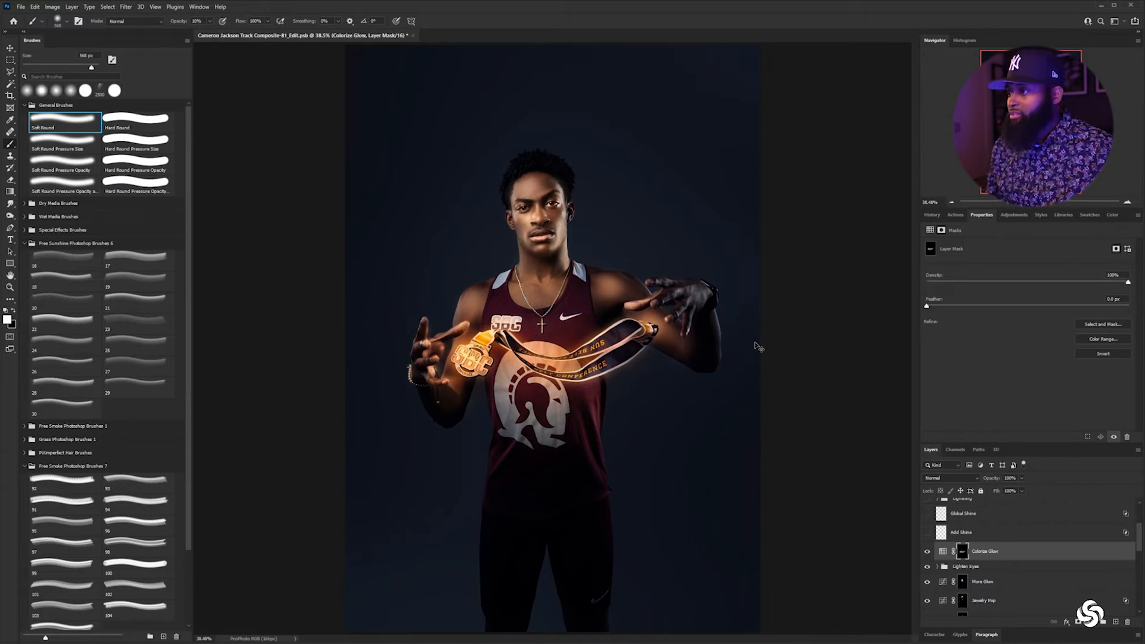
pyautogui.press('v')
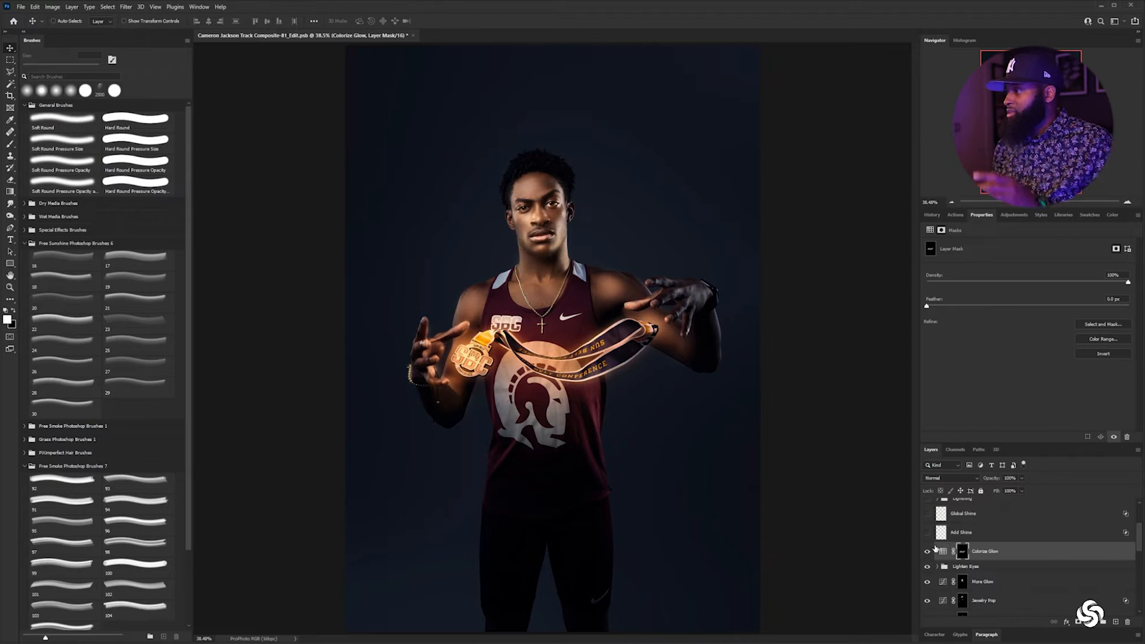
# Show the Add Shine layer, comparing the medal and ribbon with it hidden and shown at closer range
pyautogui.click(927, 535)
pyautogui.click(927, 535)
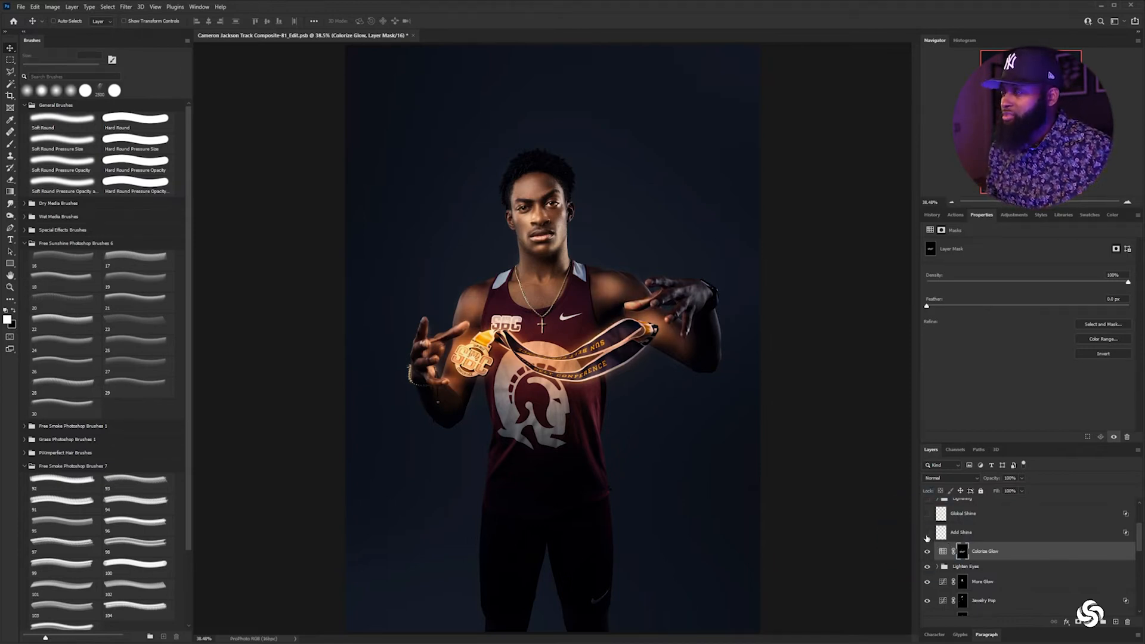
pyautogui.click(928, 535)
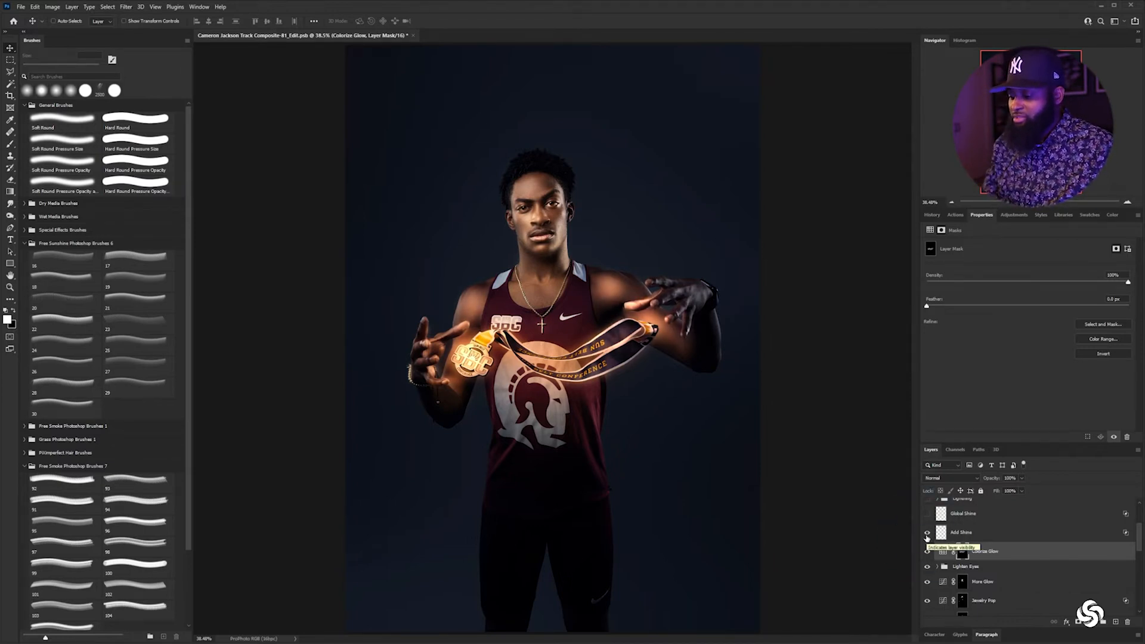
pyautogui.hotkey('ctrl', '+')
pyautogui.hotkey('ctrl', '+')
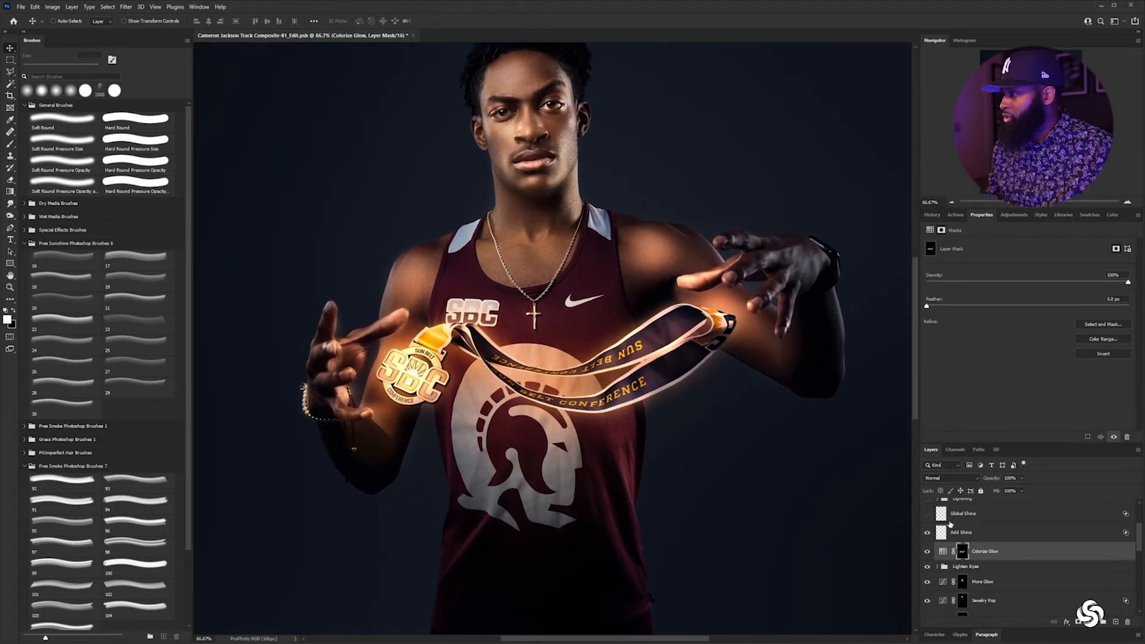
# Inspect the Add Shine layer's blending options and close them without changes
pyautogui.click(978, 532)
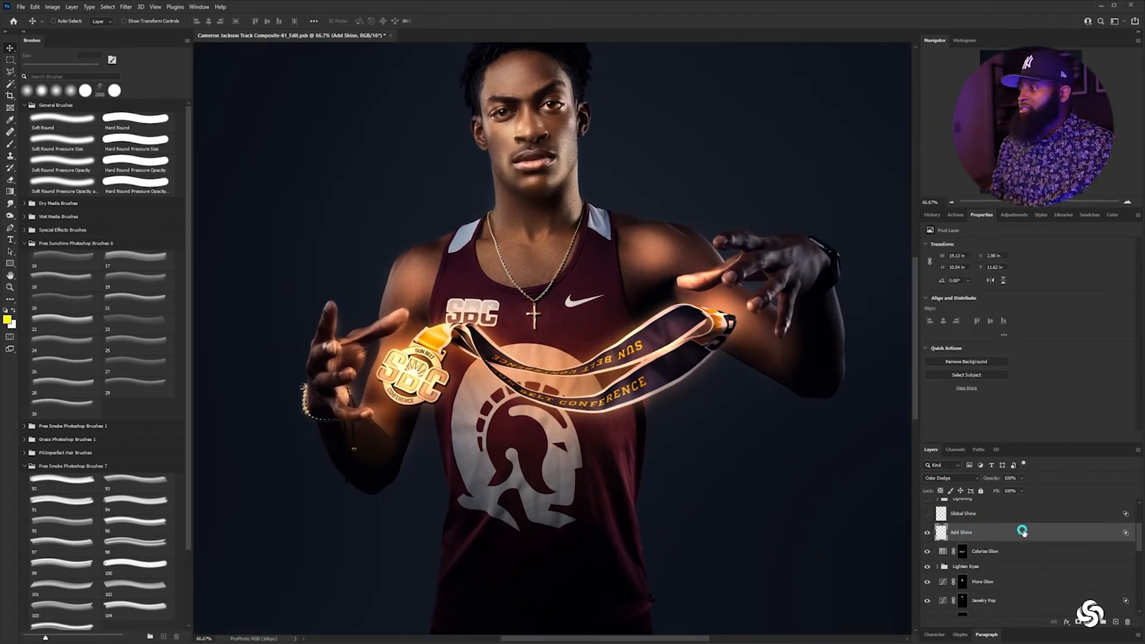
pyautogui.doubleClick(1024, 533)
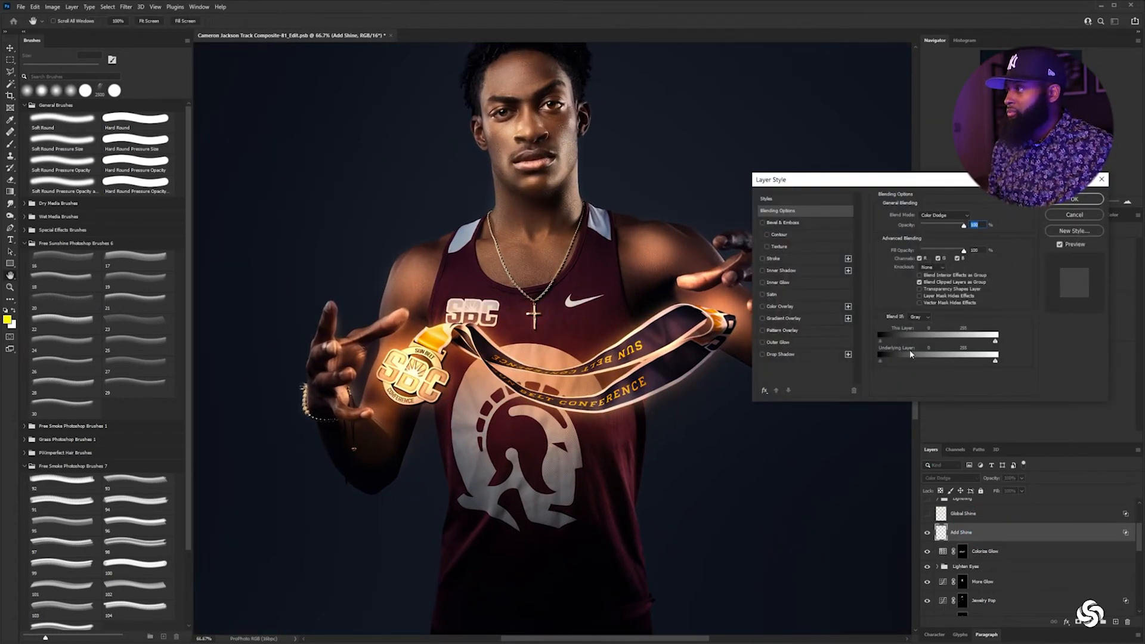
pyautogui.click(1075, 216)
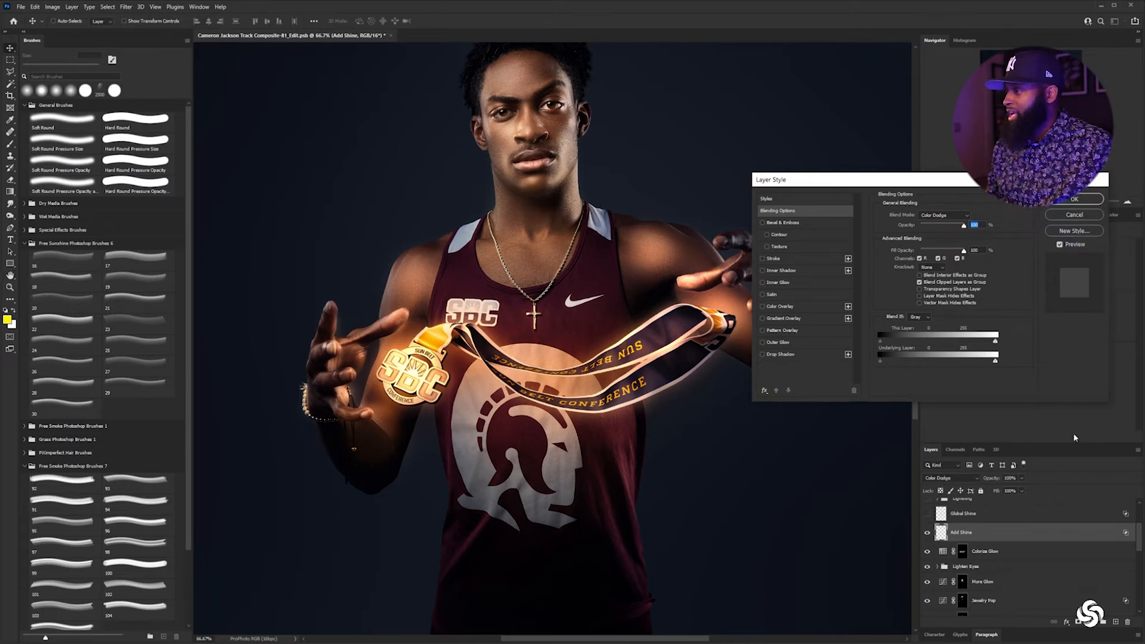
# Hide the Add Shine layer and create a new blank layer directly above it
pyautogui.click(928, 534)
pyautogui.click(1106, 624)
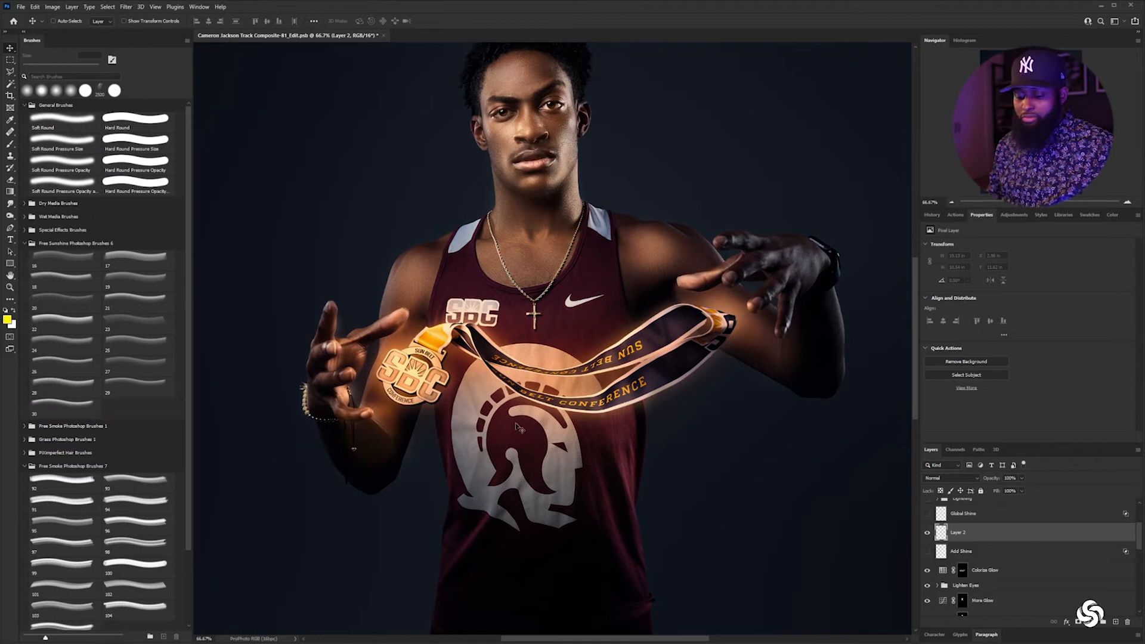
# Ready the brush and set its foreground color to the warmer yellow #ffe400
pyautogui.press('b')
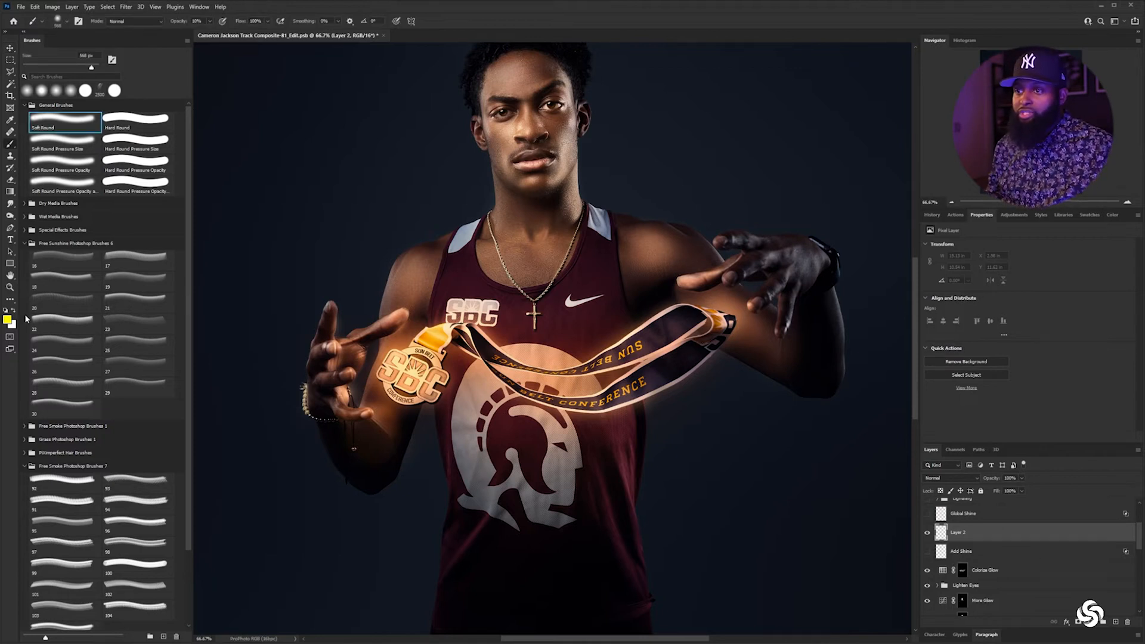
pyautogui.click(7, 319)
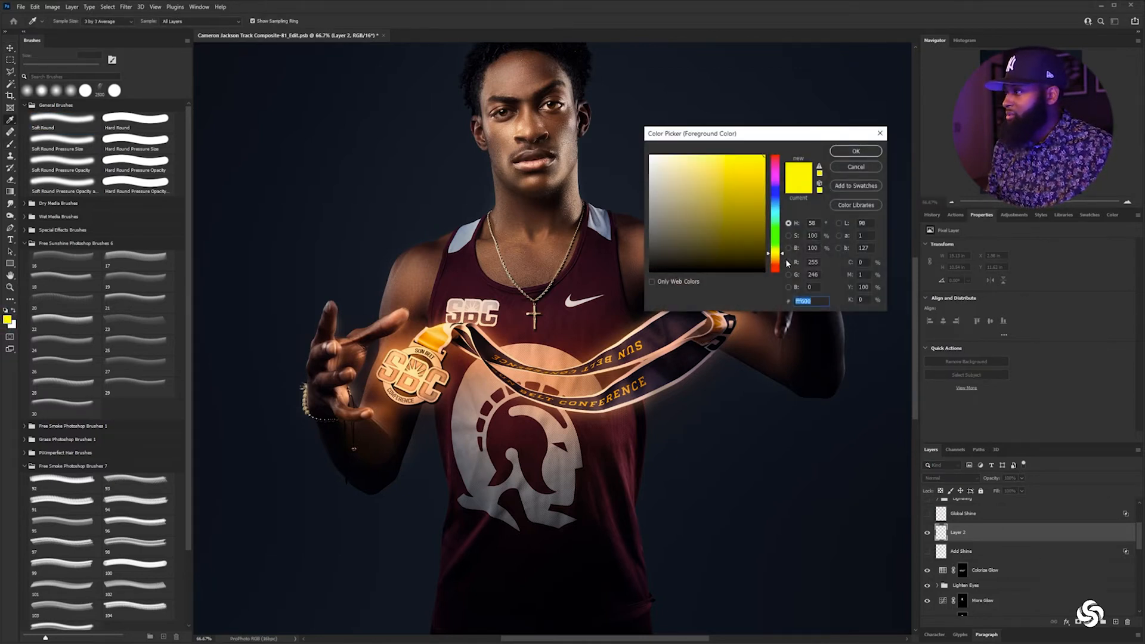
pyautogui.moveTo(783, 256); pyautogui.dragTo(783, 257)
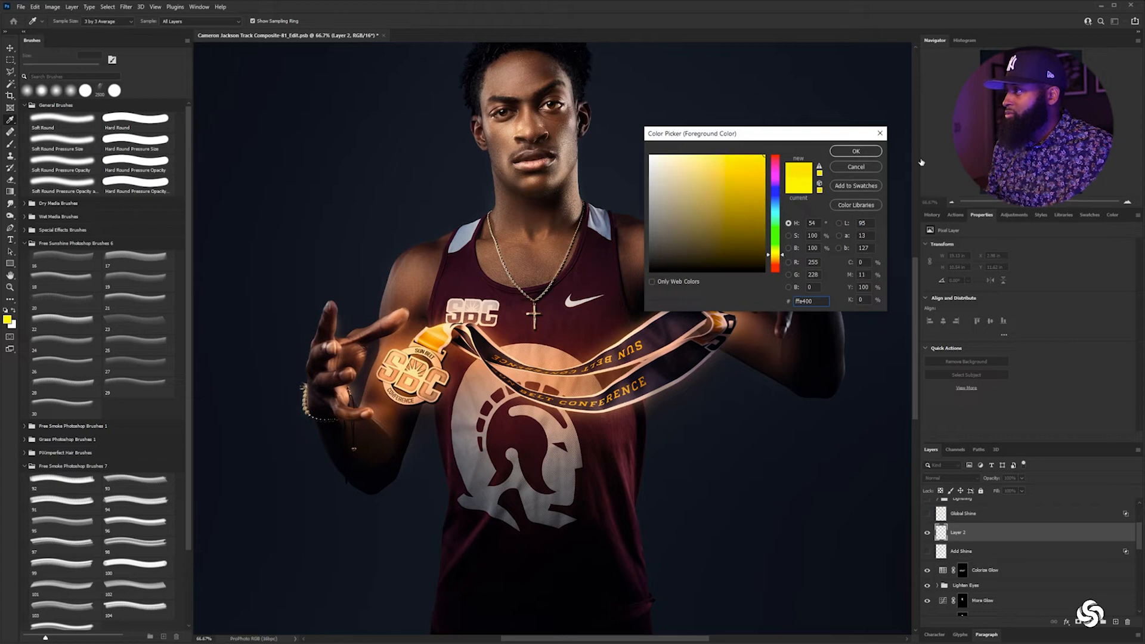
pyautogui.click(856, 151)
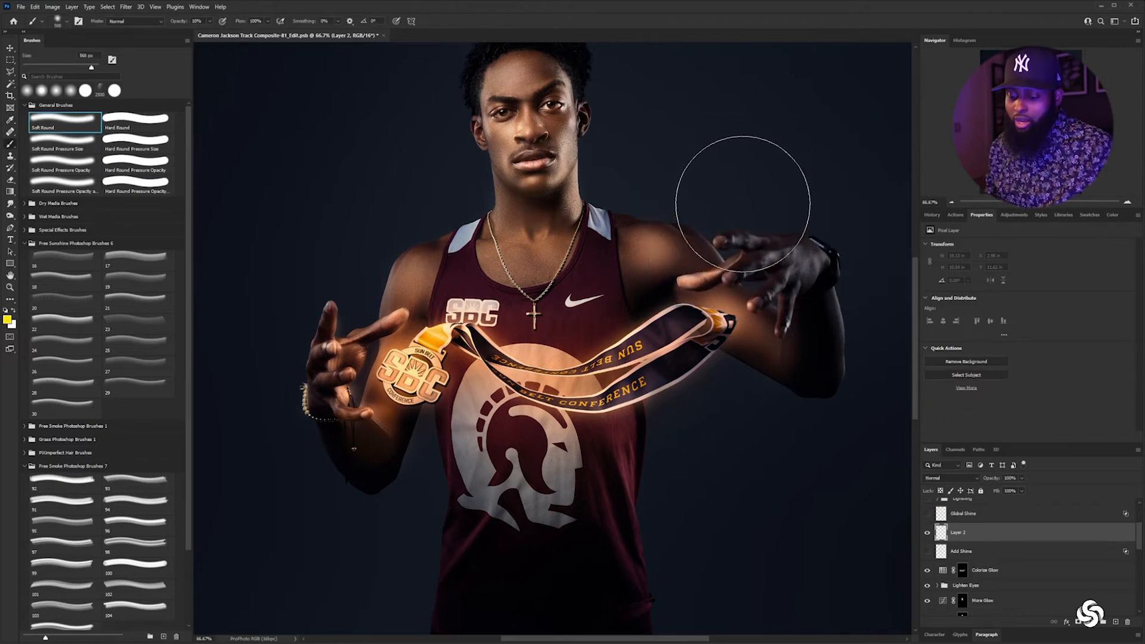
# Set Layer 2 to Color Dodge blending and turn off Transparency Shapes Layer in its blending options
pyautogui.click(977, 481)
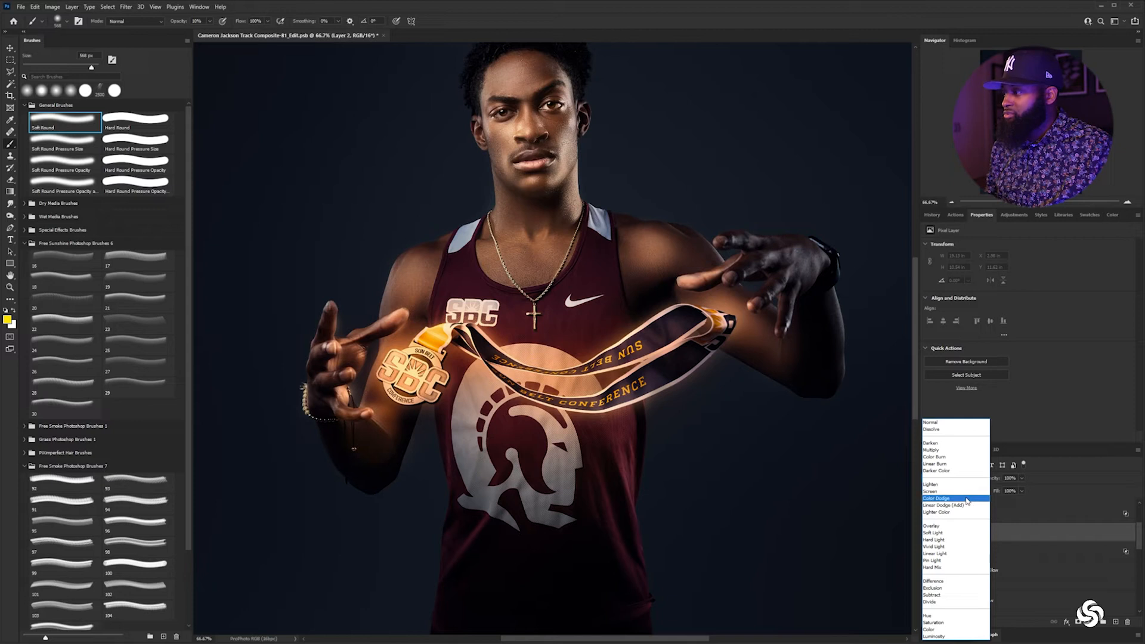
pyautogui.click(967, 498)
pyautogui.doubleClick(1051, 538)
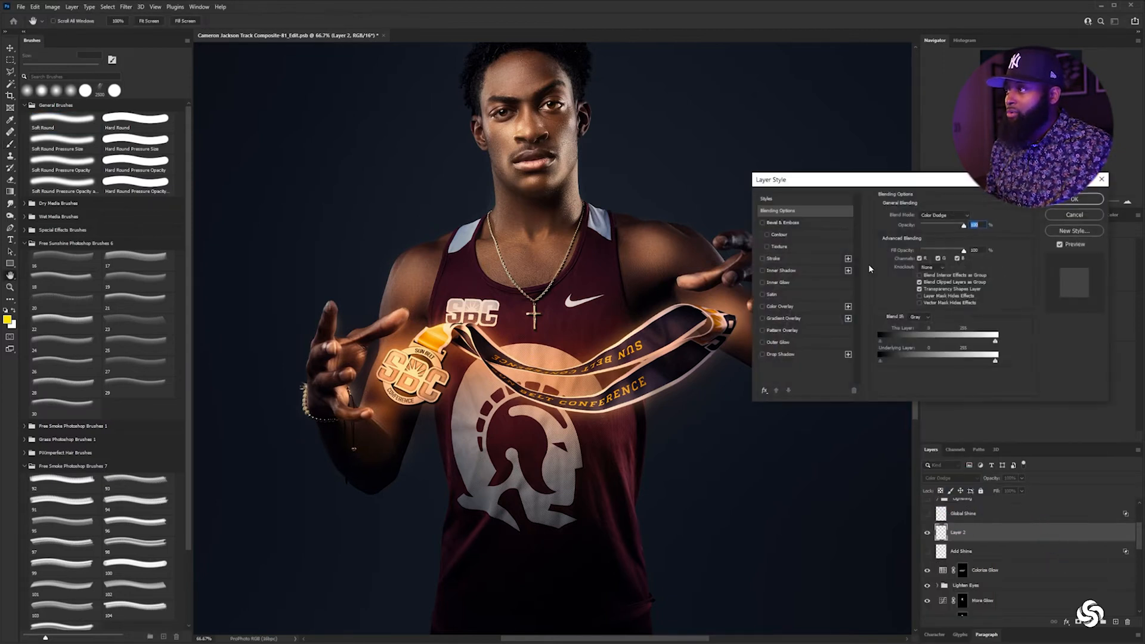
pyautogui.moveTo(883, 180); pyautogui.dragTo(616, 182)
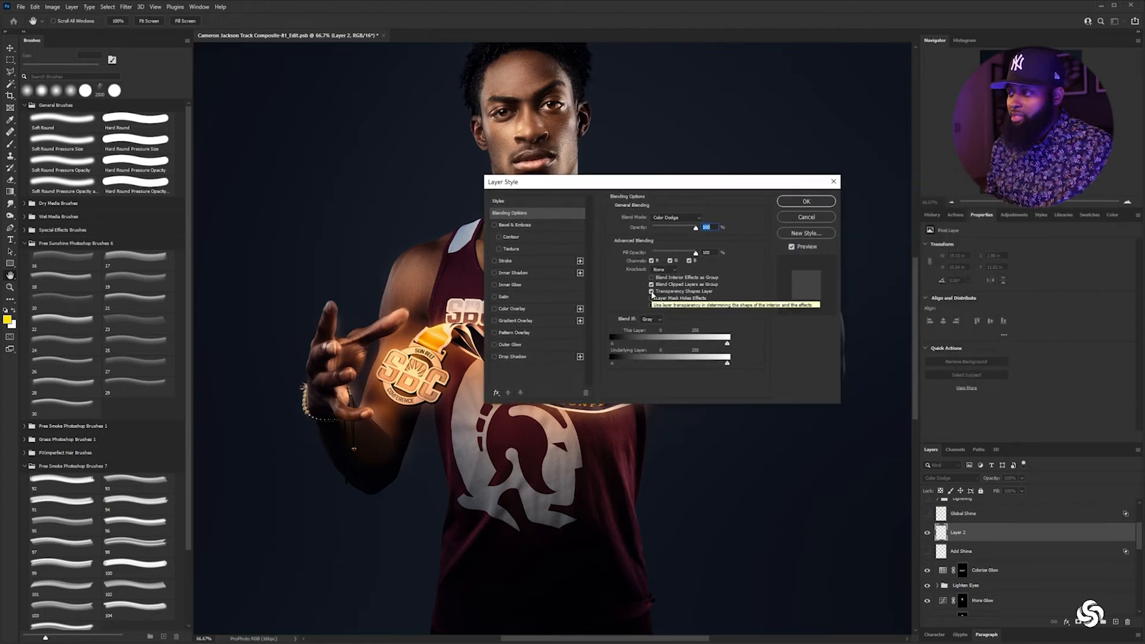
pyautogui.click(652, 292)
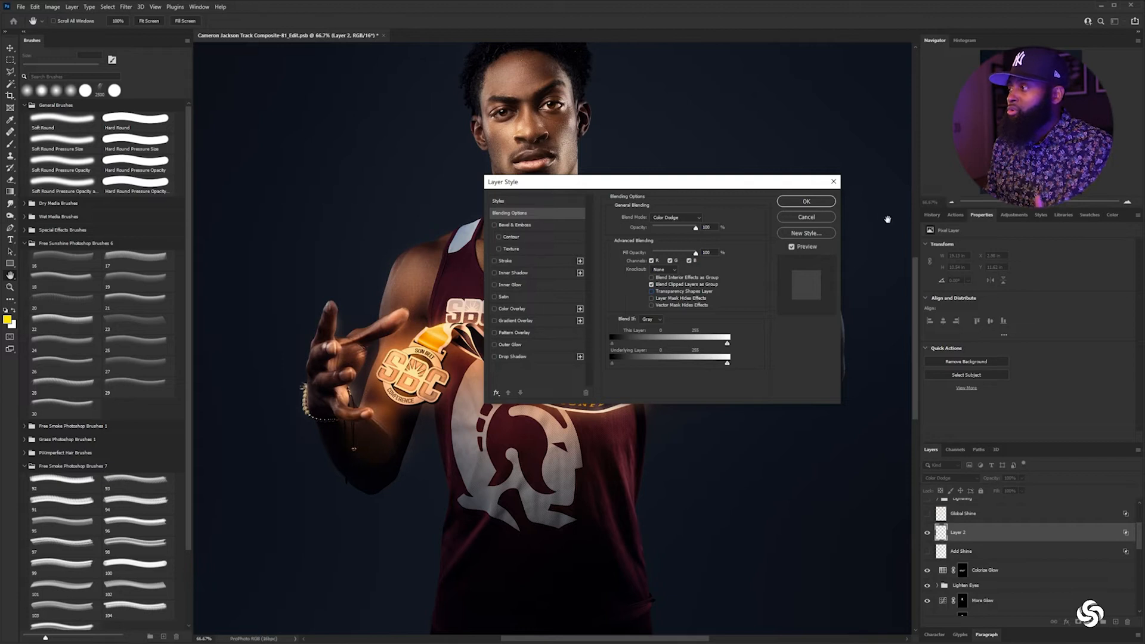
pyautogui.click(826, 206)
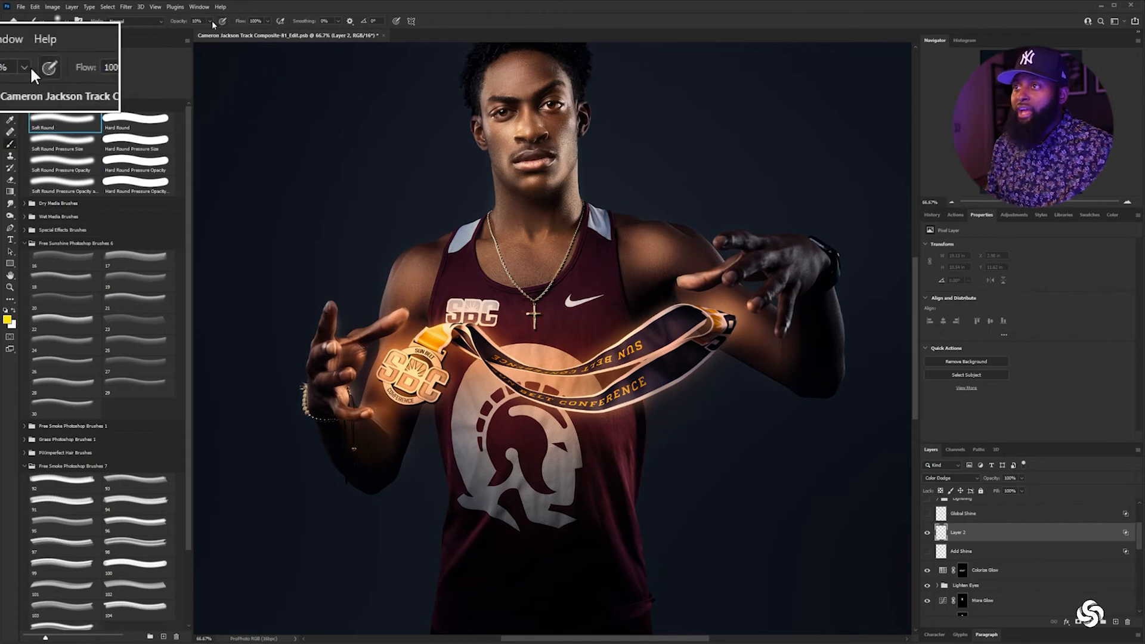
# Set the brush to 25% opacity at about 223 px and recheck Layer 2's blending options
pyautogui.moveTo(210, 22); pyautogui.dragTo(215, 31)
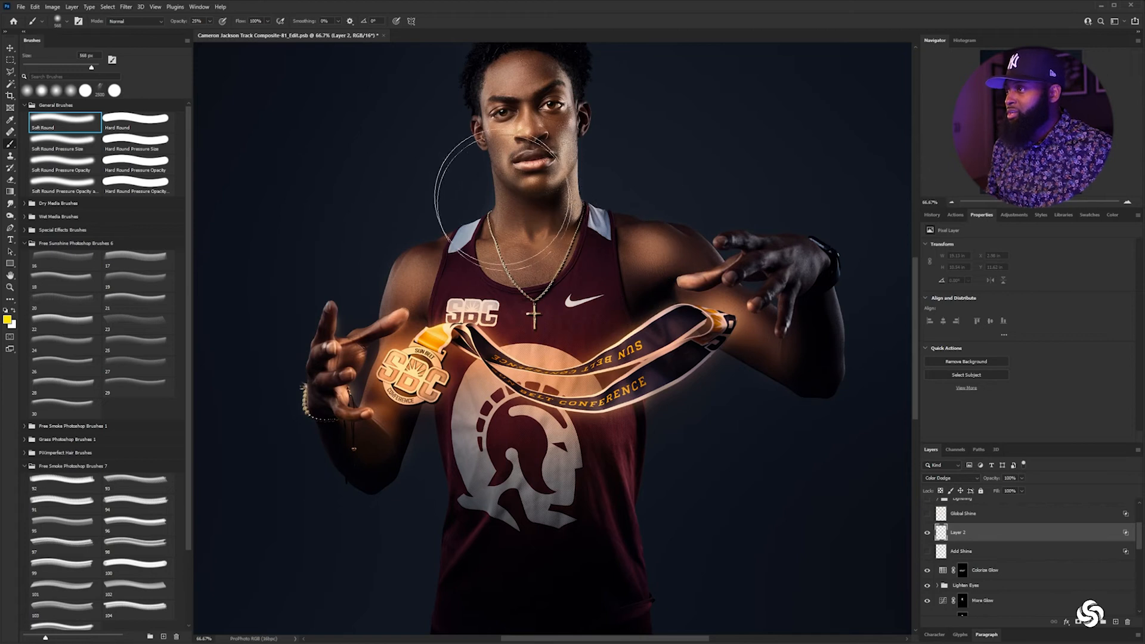
pyautogui.moveTo(586, 247); pyautogui.dragTo(545, 251)
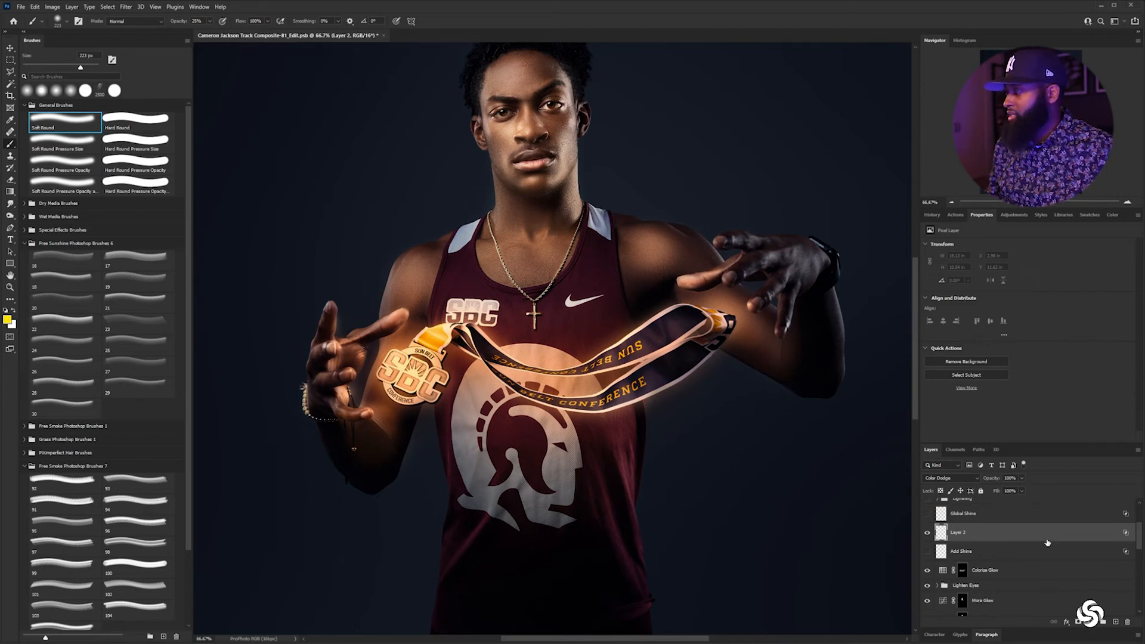
pyautogui.click(1048, 542)
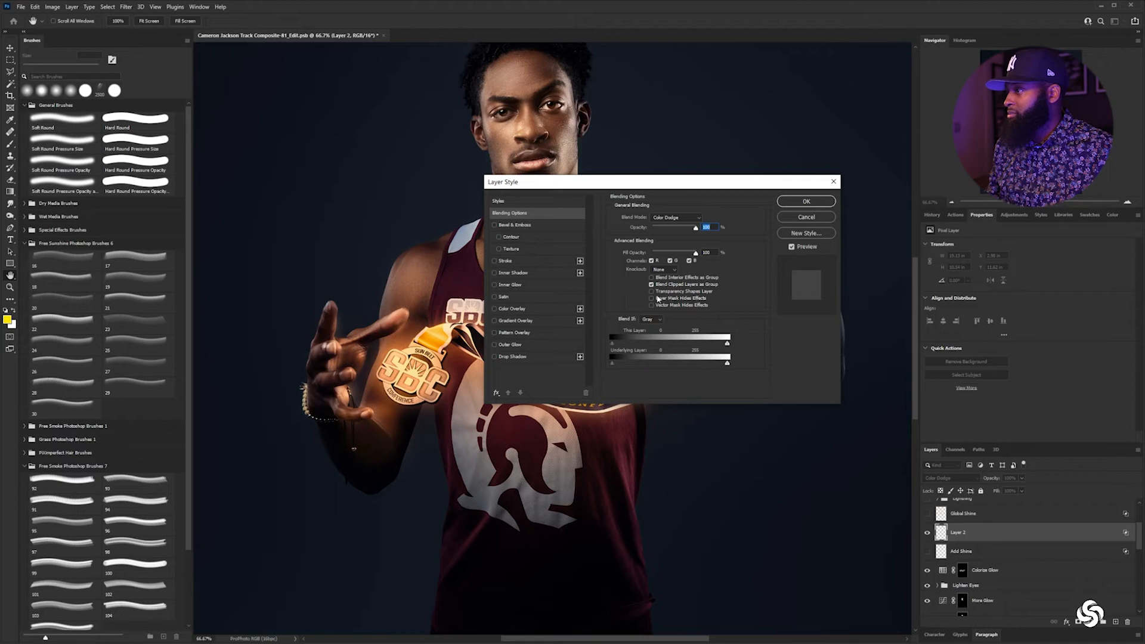
pyautogui.click(806, 201)
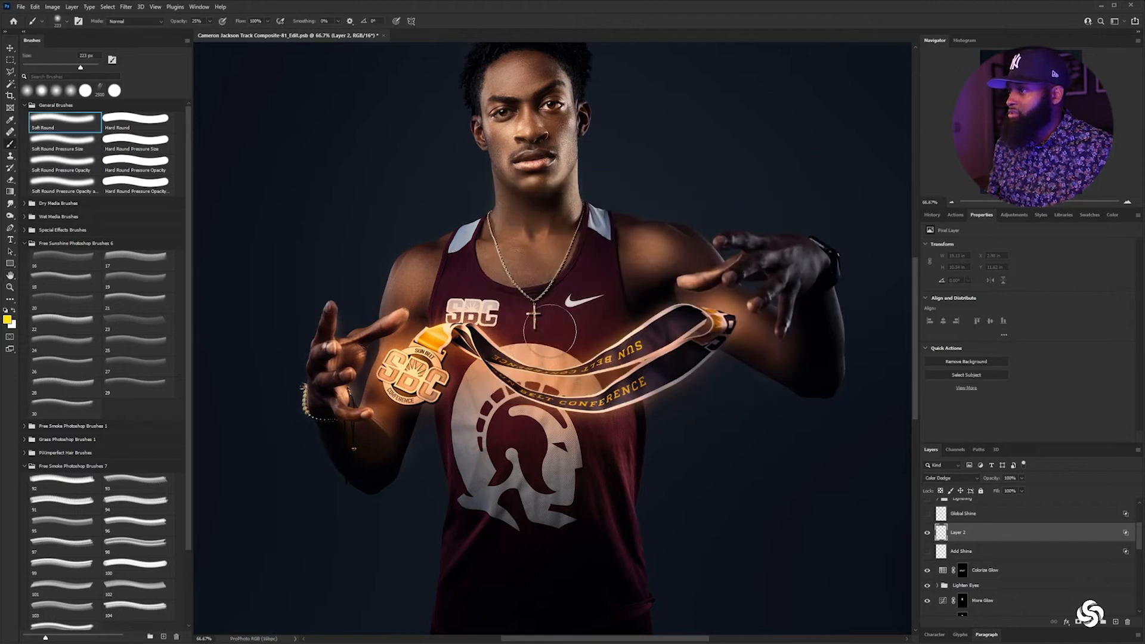
# Dab yellow shine onto the fingertip near the raised end of the ribbon and onto the ribbon's gold end on Layer 2
pyautogui.click(680, 279)
pyautogui.click(688, 287)
pyautogui.click(684, 287)
pyautogui.click(709, 312)
pyautogui.click(740, 327)
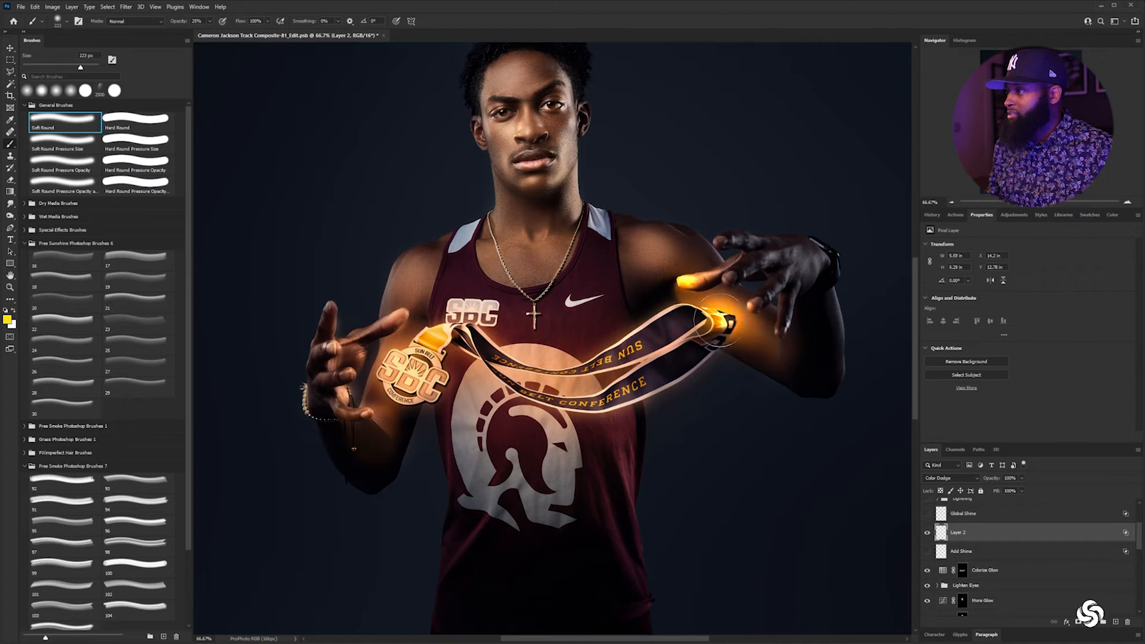
pyautogui.click(734, 339)
pyautogui.click(724, 340)
pyautogui.click(719, 334)
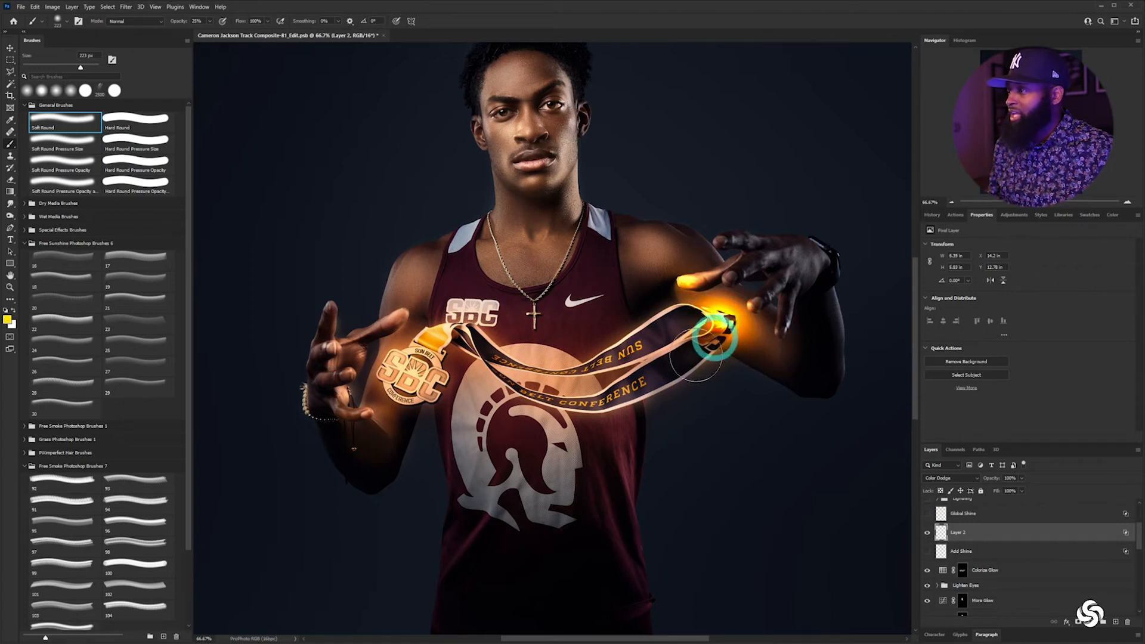
pyautogui.click(715, 323)
pyautogui.click(690, 325)
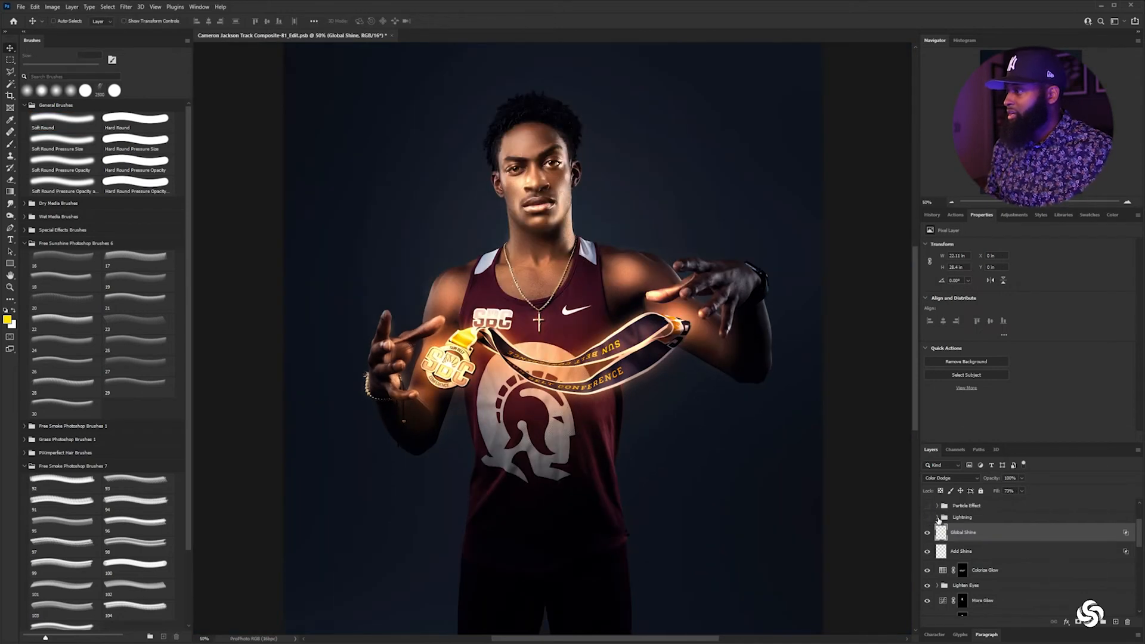
# Show the Lightning group and examine the bolts between the hands at closer range
pyautogui.click(938, 518)
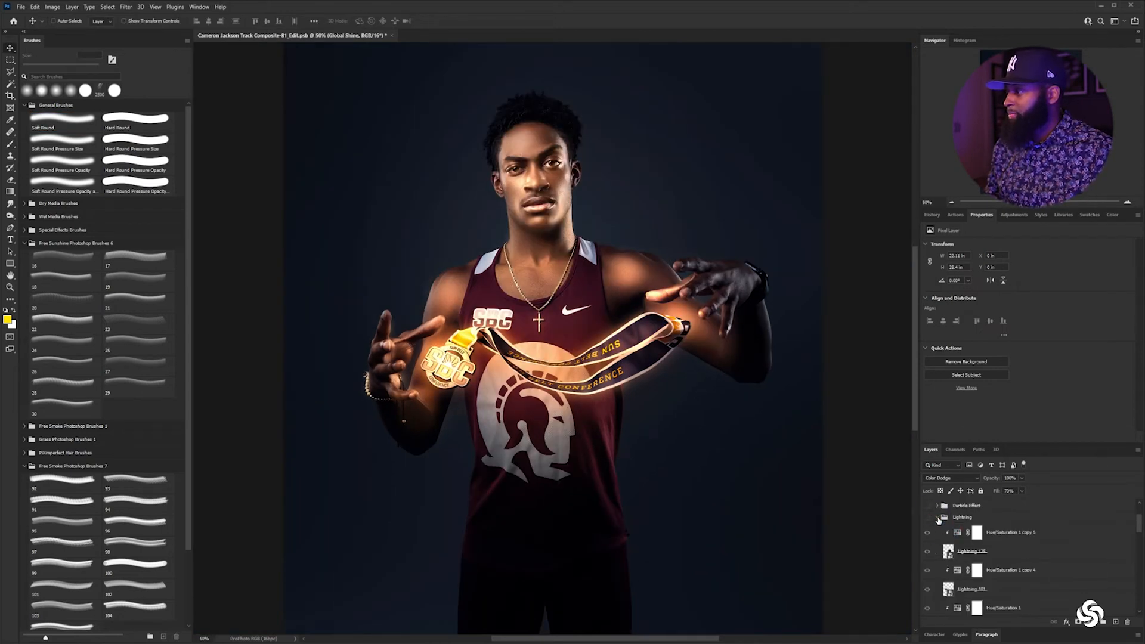
pyautogui.click(938, 518)
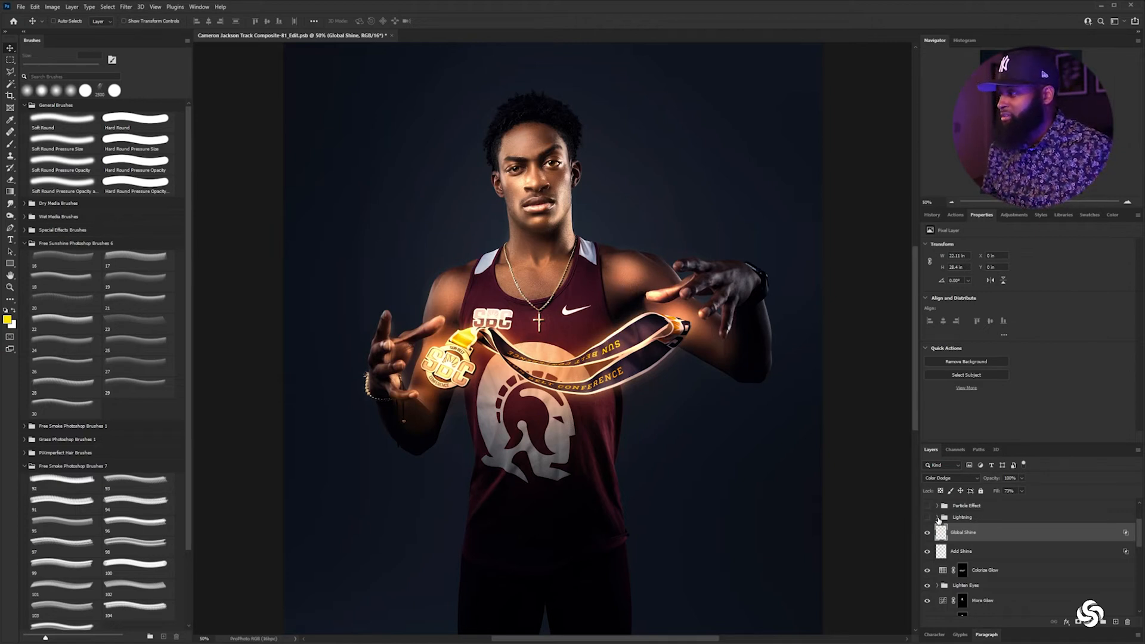
pyautogui.click(928, 517)
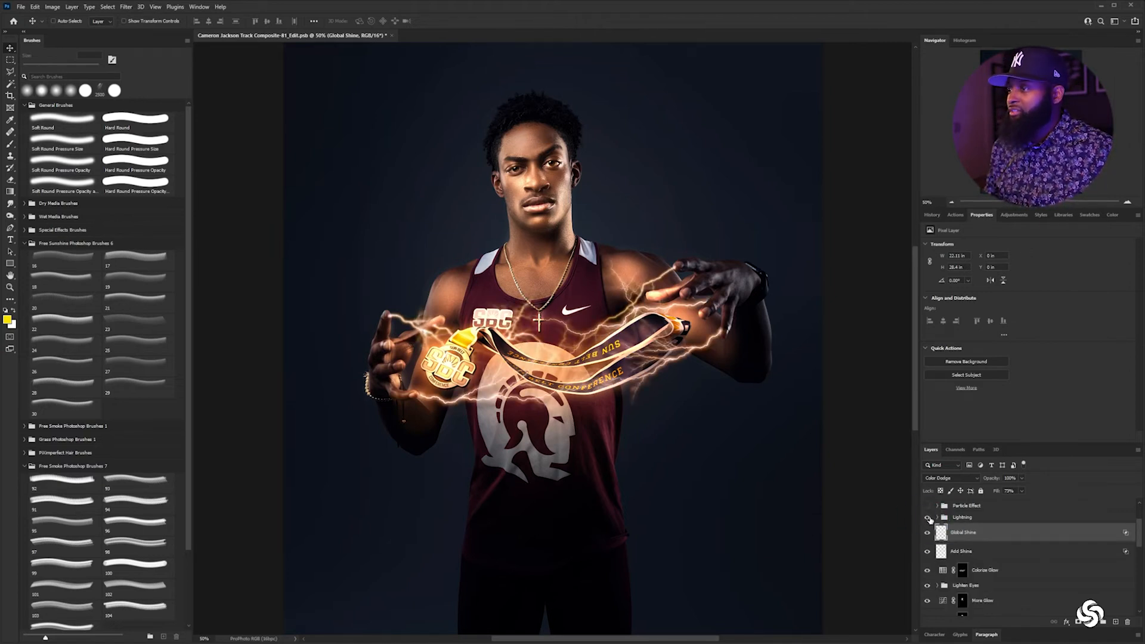
pyautogui.hotkey('ctrl', '+')
pyautogui.hotkey('ctrl', '+')
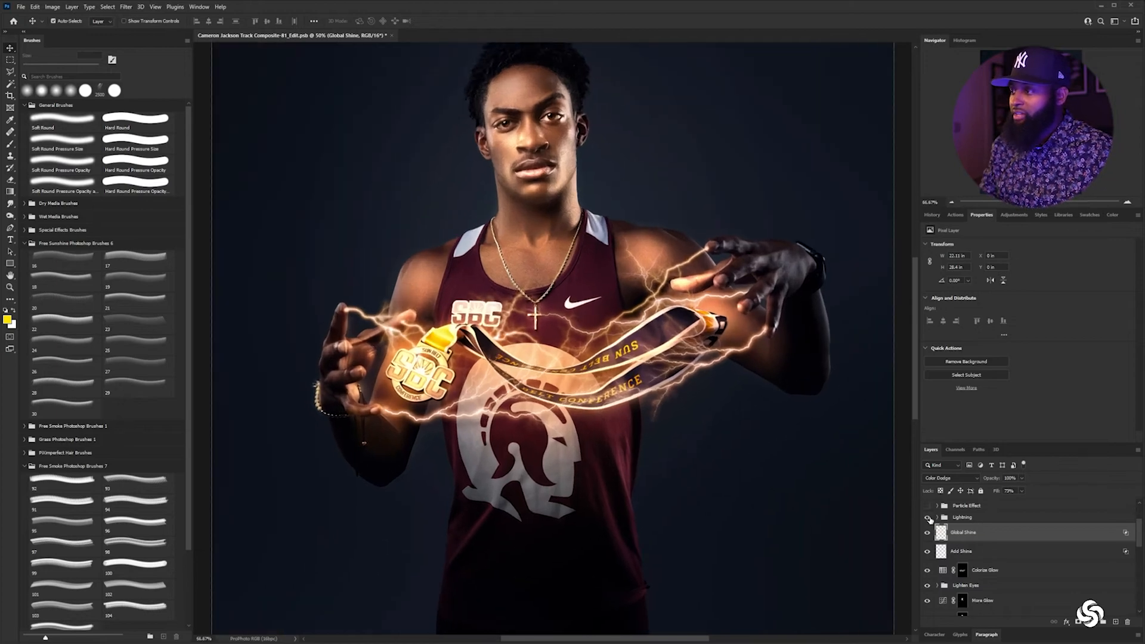
pyautogui.hotkey('ctrl', '-')
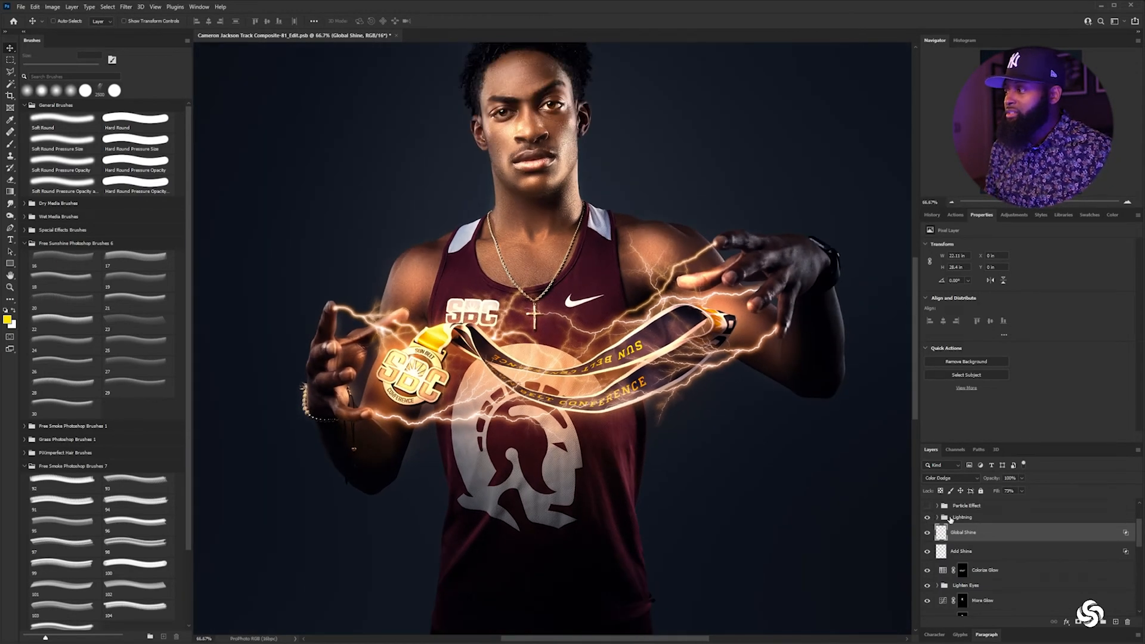
# Expand the Lightning group and hide all its lightning and Hue/Saturation layers except Lightning 147
pyautogui.click(938, 517)
pyautogui.moveTo(929, 533); pyautogui.dragTo(928, 614)
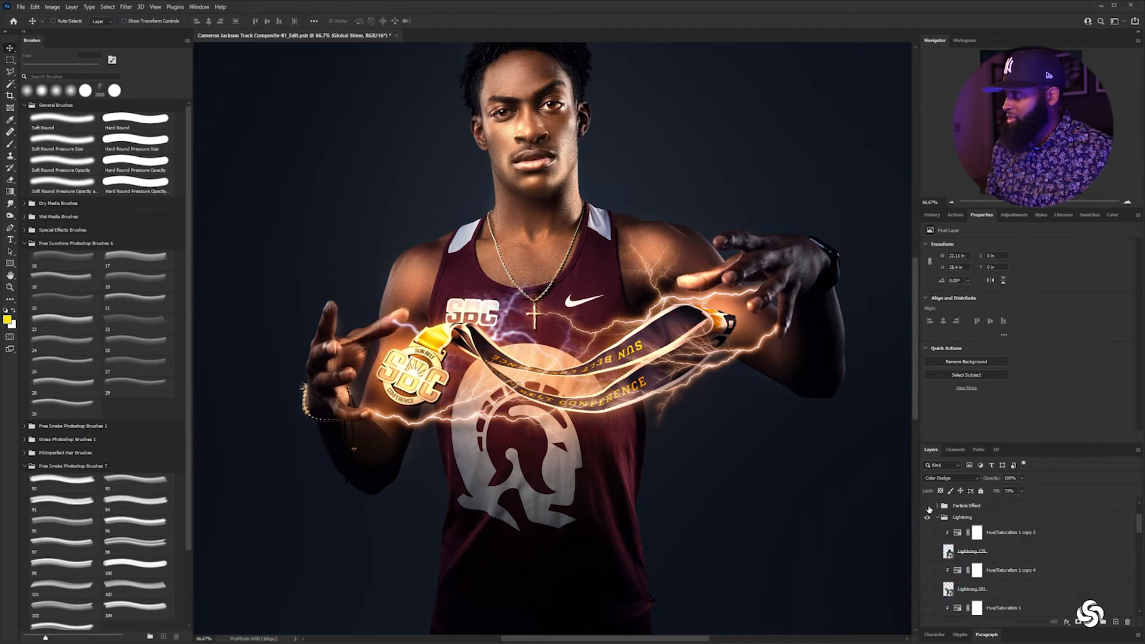
pyautogui.moveTo(929, 569); pyautogui.dragTo(928, 607)
pyautogui.scroll(-1, 931, 579)
pyautogui.scroll(-3, 929, 579)
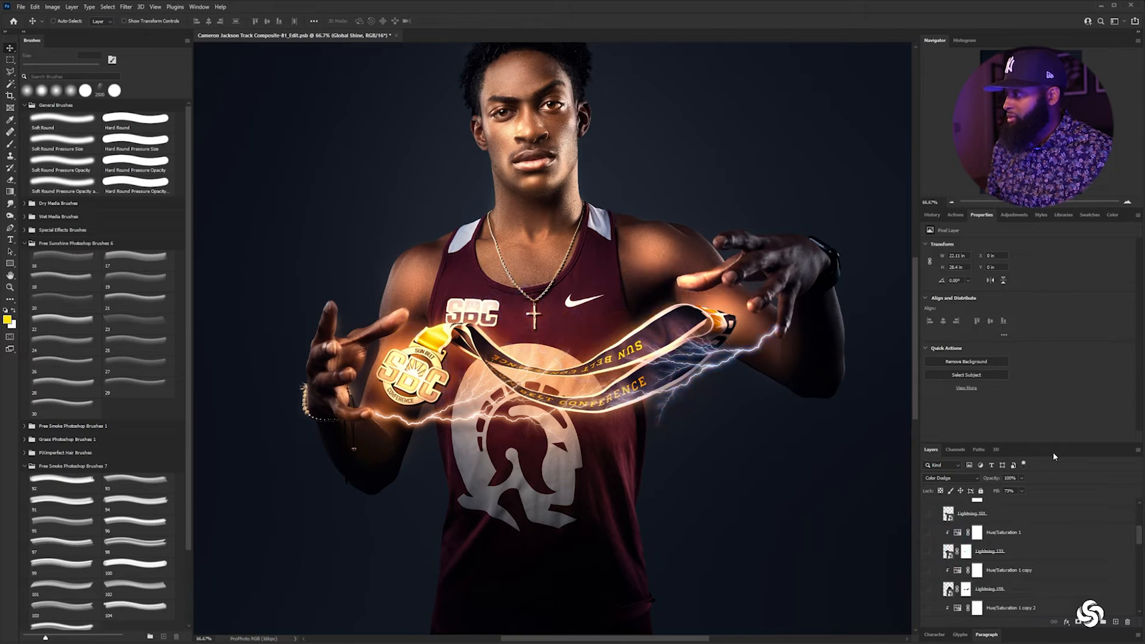
pyautogui.moveTo(1055, 444); pyautogui.dragTo(1054, 329)
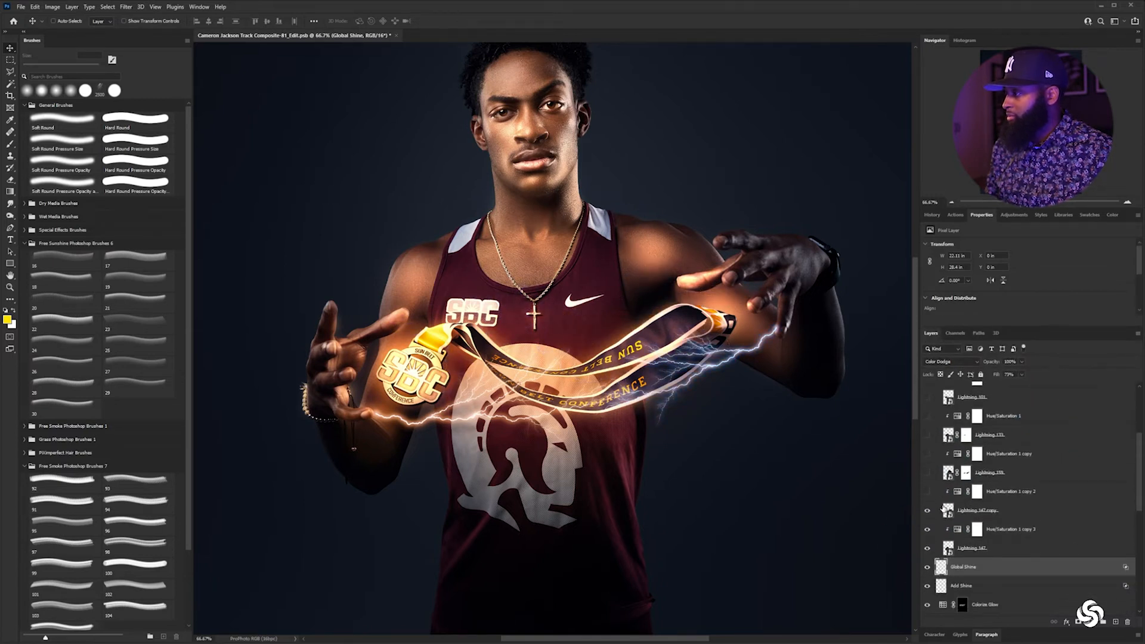
pyautogui.moveTo(928, 511); pyautogui.dragTo(927, 553)
pyautogui.click(927, 549)
# Switch the Lightning 147 layer to Normal blending to expose its black background, and restore it to Screen
pyautogui.click(1035, 553)
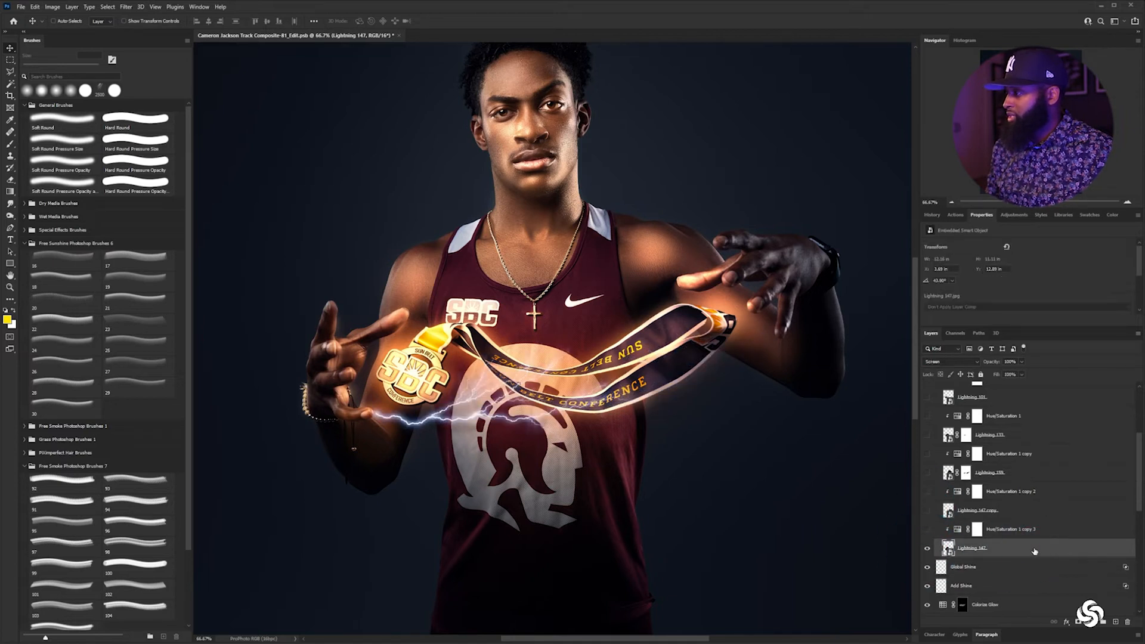
pyautogui.click(972, 362)
pyautogui.click(943, 354)
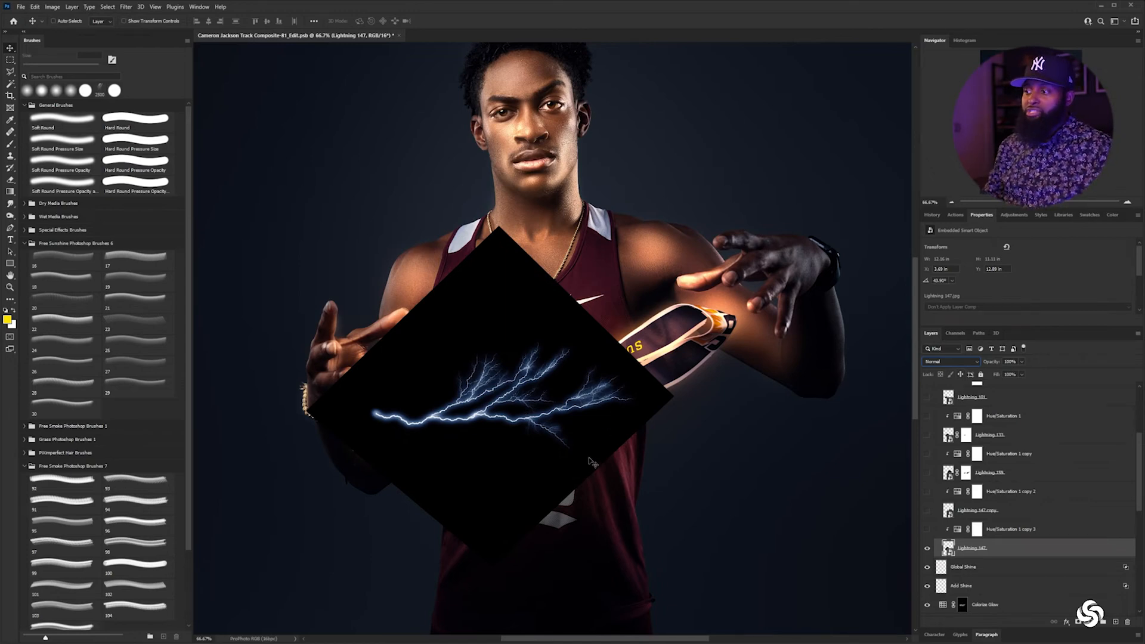
pyautogui.moveTo(372, 352); pyautogui.dragTo(577, 243)
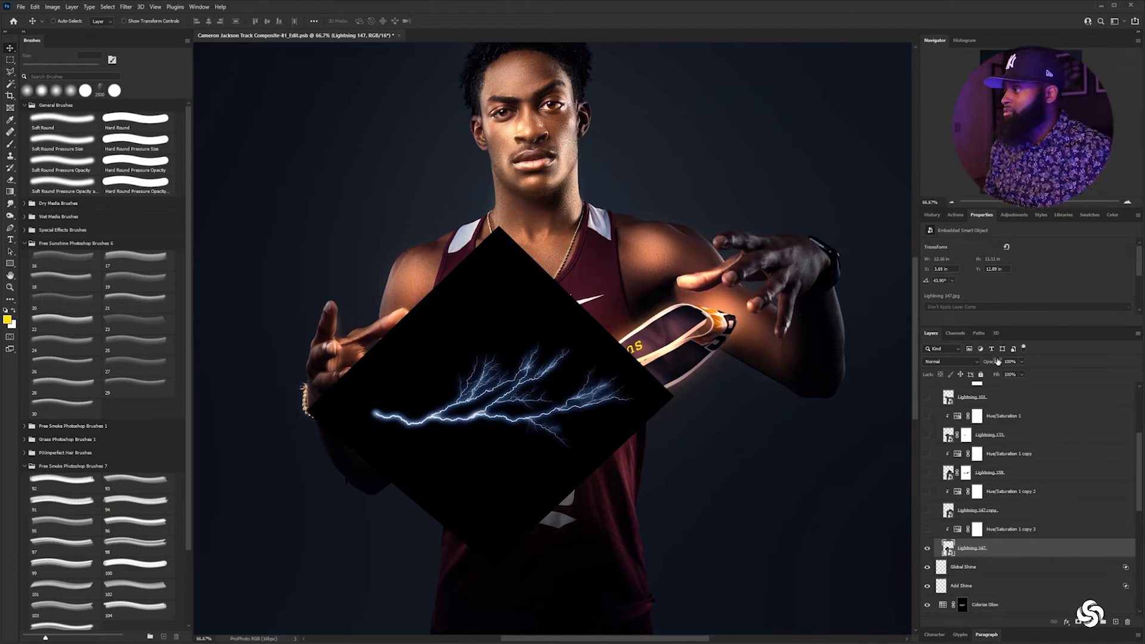
pyautogui.click(972, 361)
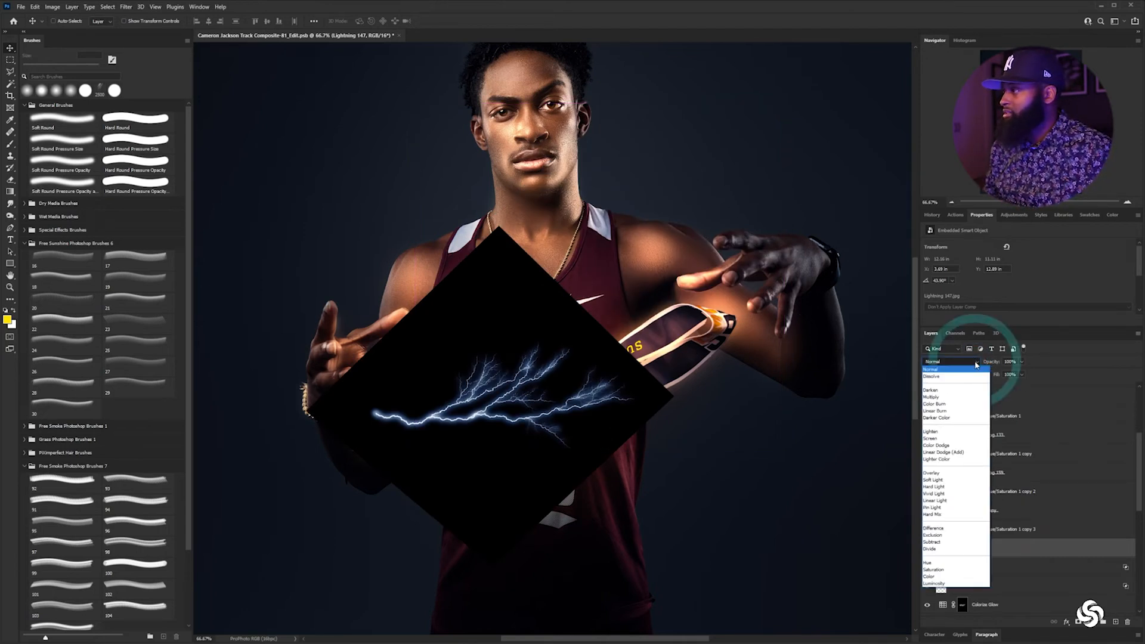
pyautogui.click(961, 440)
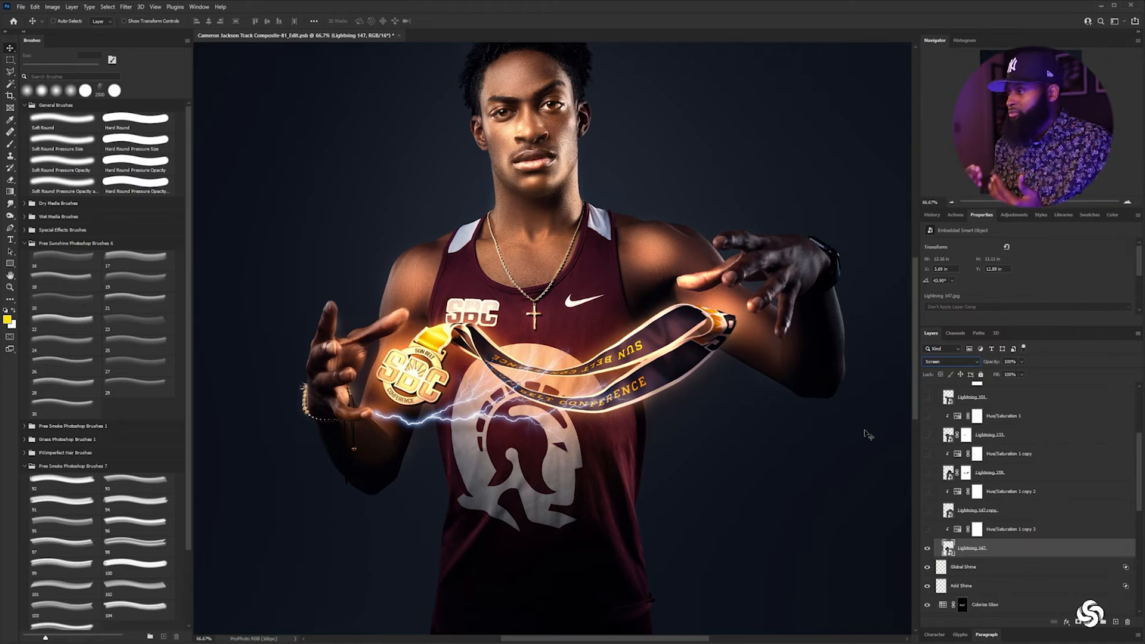
# Try shifting the Lightning 147 bolt toward the hand beside the medal and enlarging it, and undo these changes
pyautogui.moveTo(463, 409); pyautogui.dragTo(469, 412)
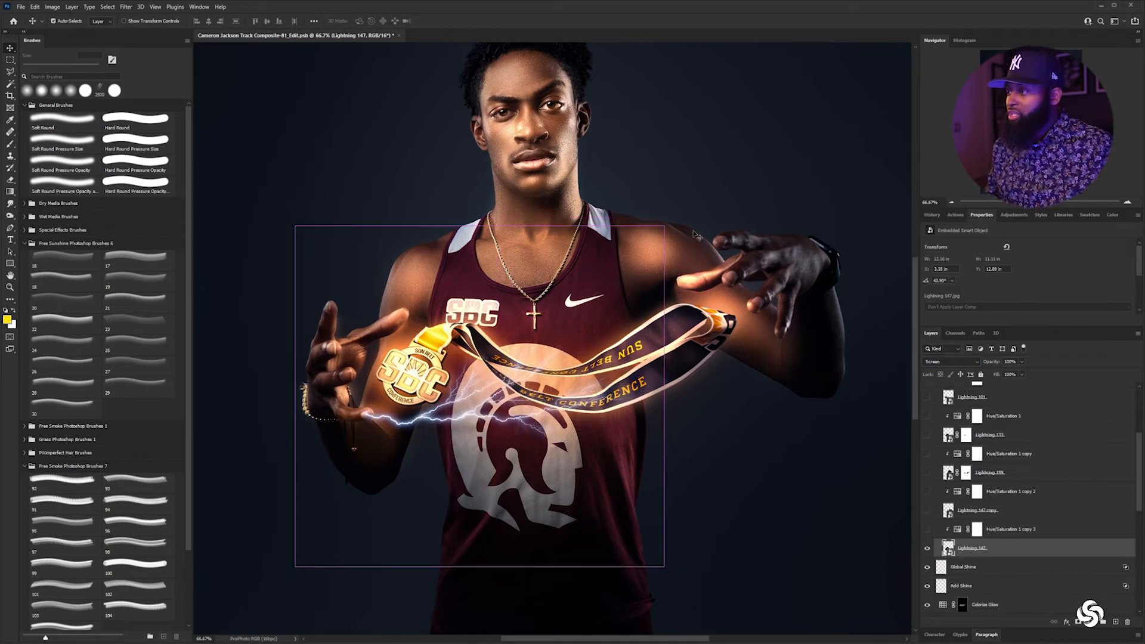
pyautogui.press('t')
pyautogui.hotkey('ctrl', 't')
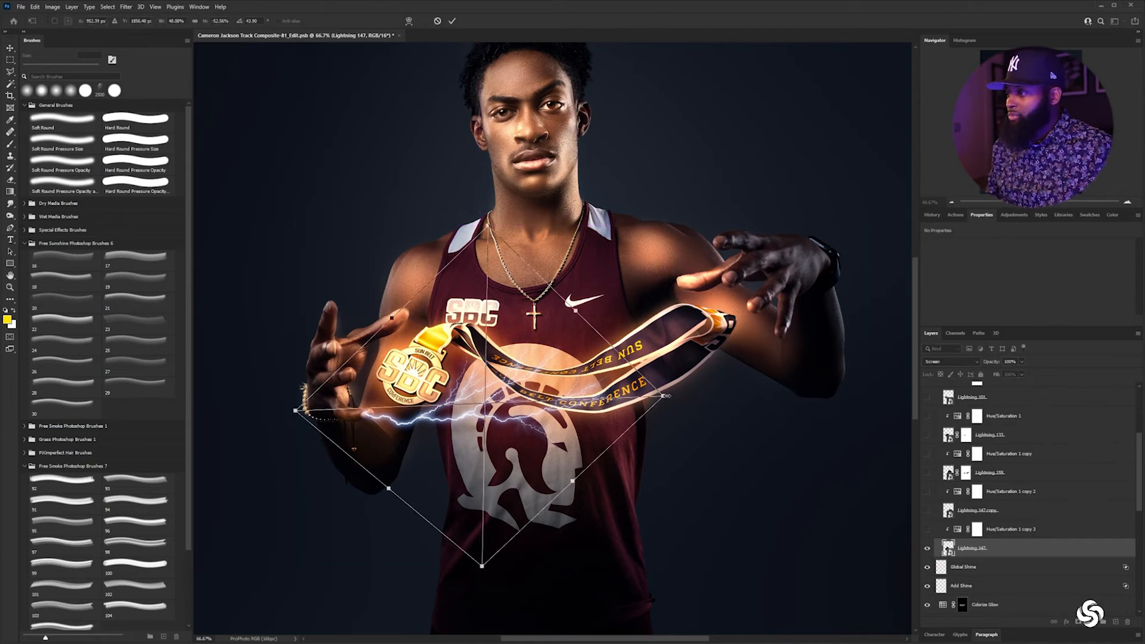
pyautogui.moveTo(666, 396); pyautogui.dragTo(744, 401)
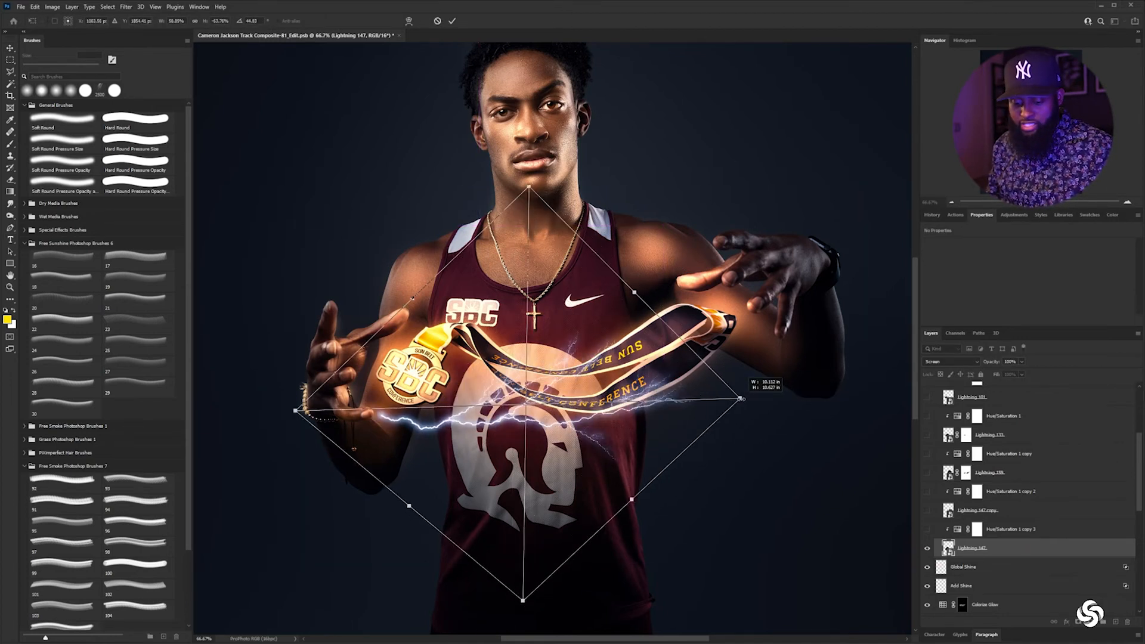
pyautogui.hotkey('ctrl', 'z')
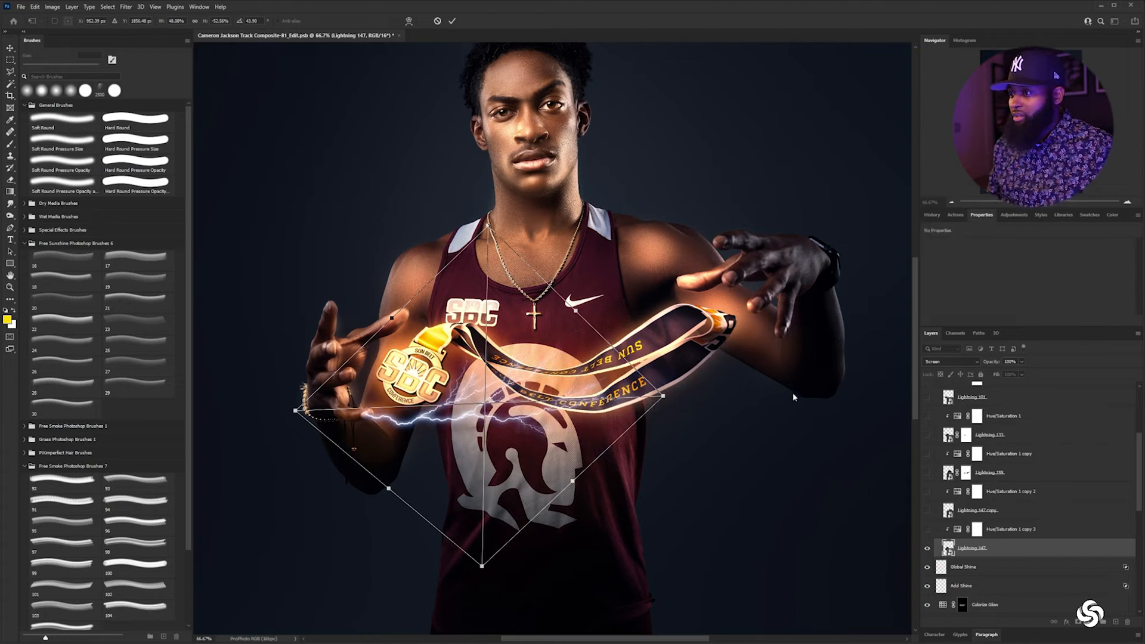
pyautogui.press('Return')
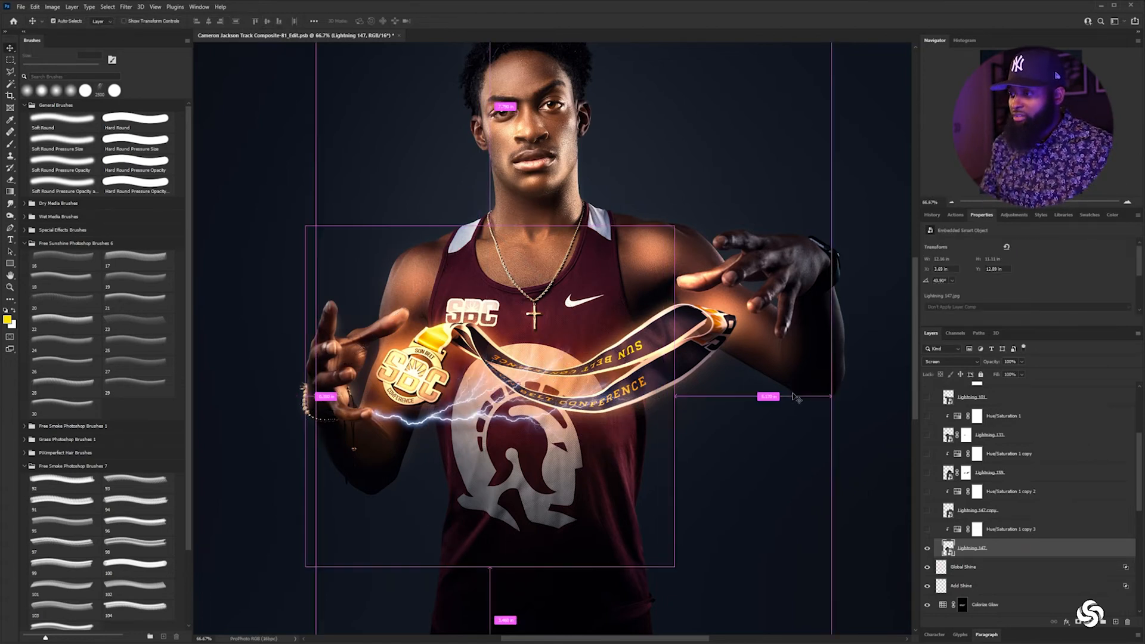
# Nudge the Lightning 147 bolt slightly left so it starts at the fingertip below the medal
pyautogui.hotkey('ctrl', '+')
pyautogui.click(337, 464)
pyautogui.press('Left')
pyautogui.press('Left')
pyautogui.press('Left')
pyautogui.press('Left')
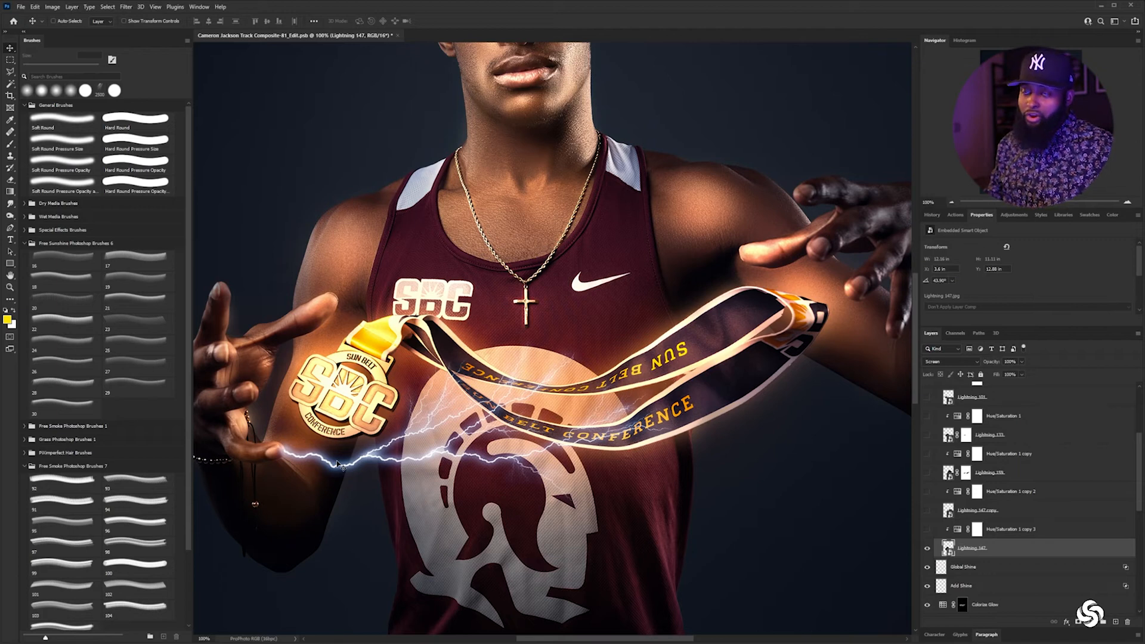
pyautogui.rightClick(339, 464)
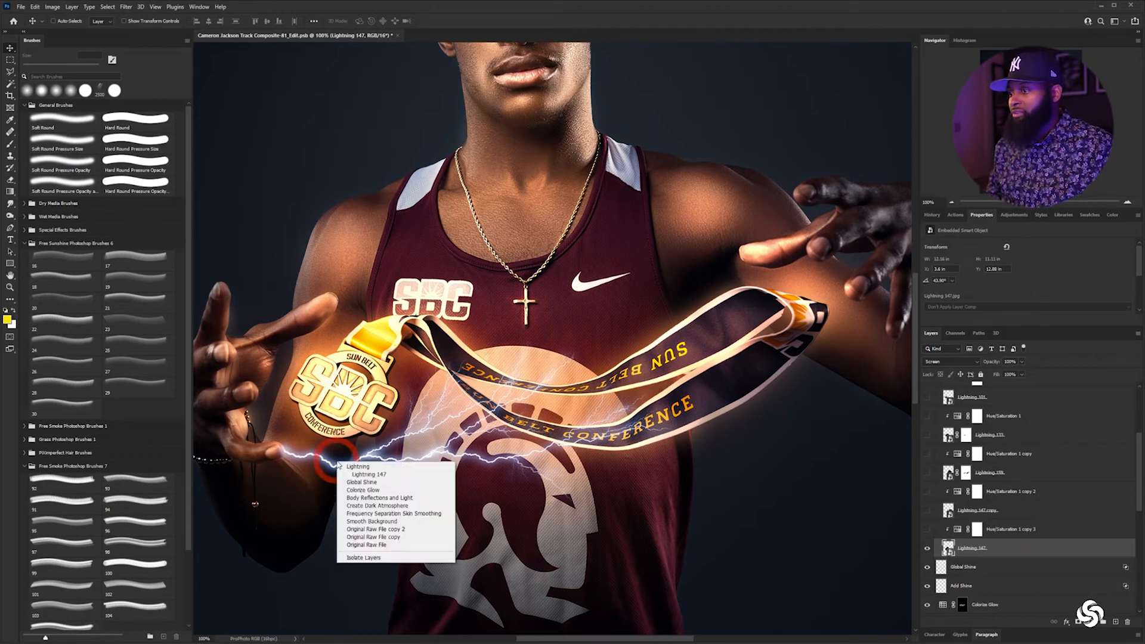
pyautogui.click(750, 453)
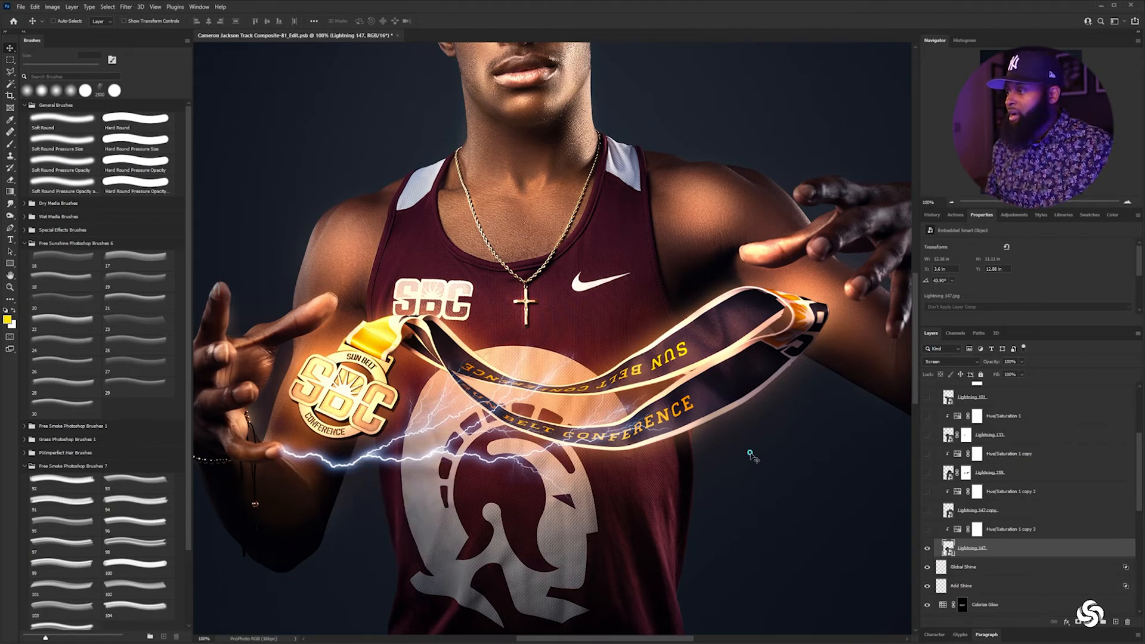
pyautogui.click(1092, 624)
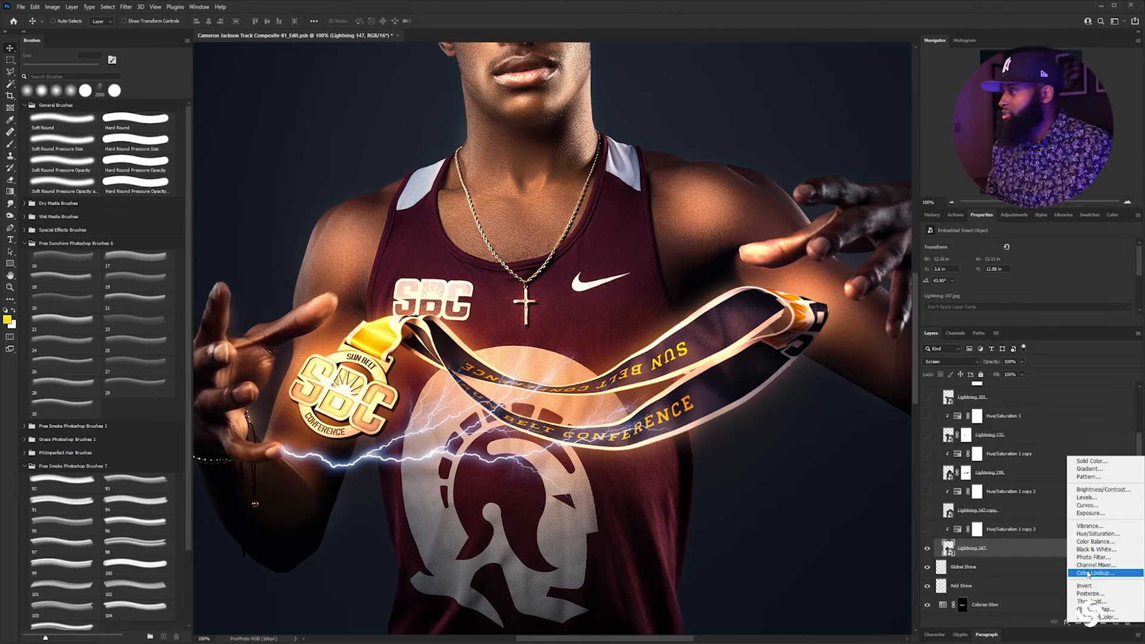
pyautogui.click(1028, 528)
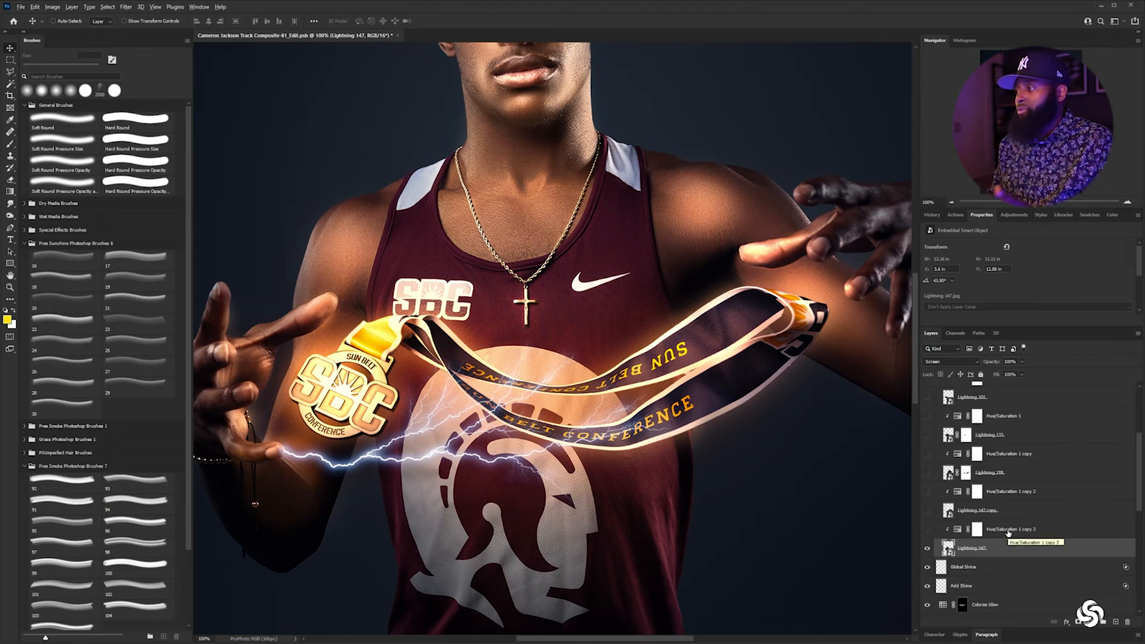
# Show the Hue/Saturation 1 copy 3 layer, release its clipping to see the effect, and clip it back to Lightning 147
pyautogui.click(927, 532)
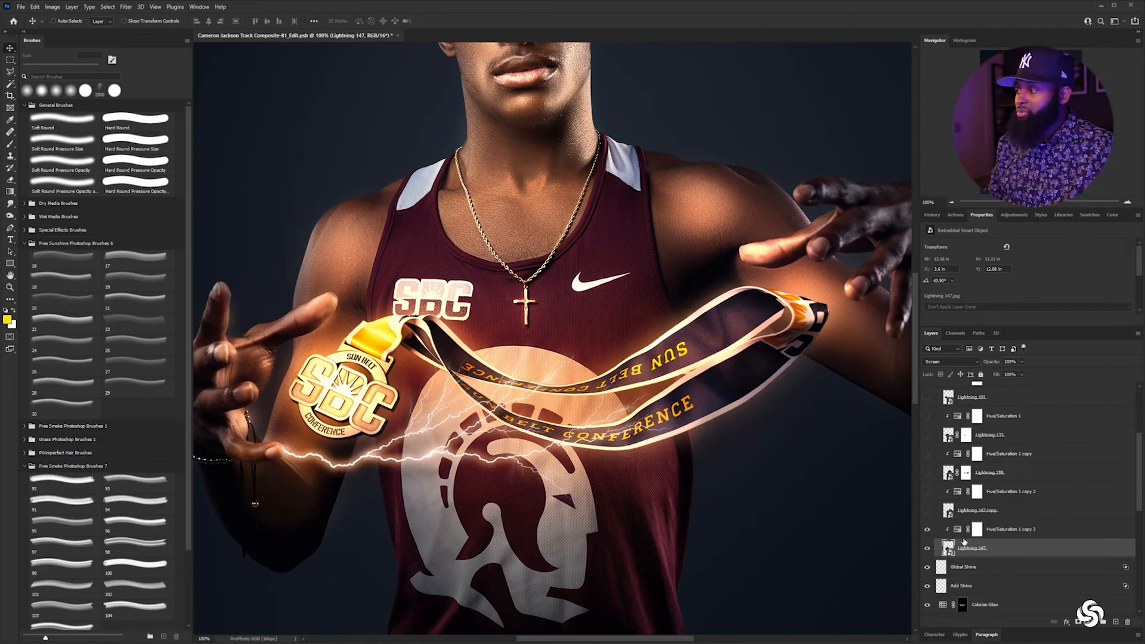
pyautogui.keyDown('alt'); pyautogui.click(996, 537); pyautogui.keyUp('alt')
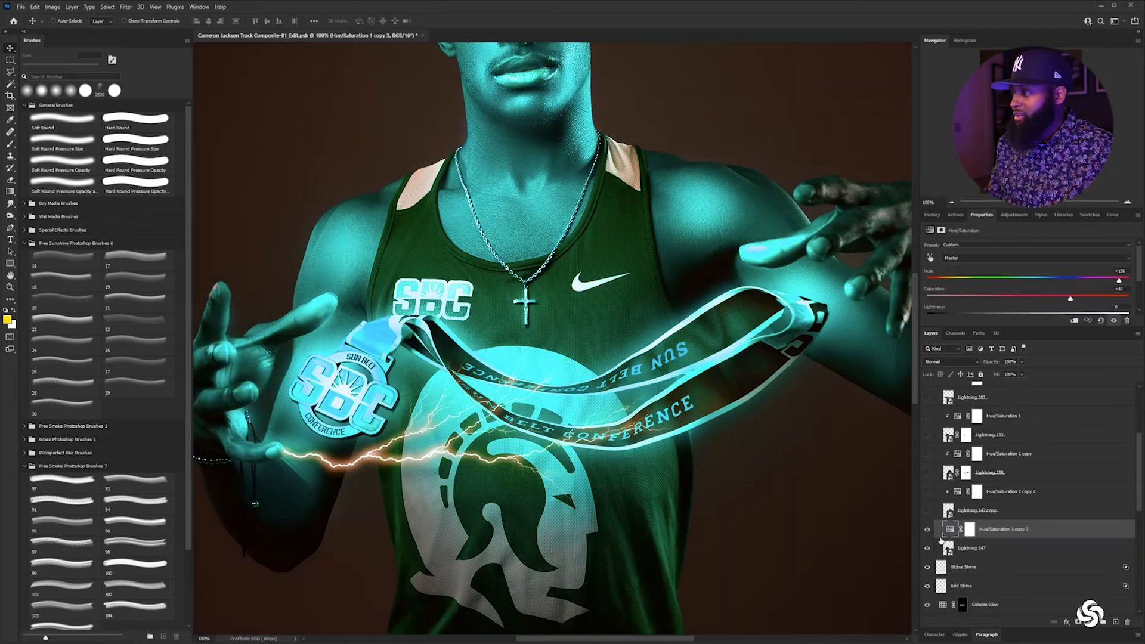
pyautogui.hotkey('ctrl', '-')
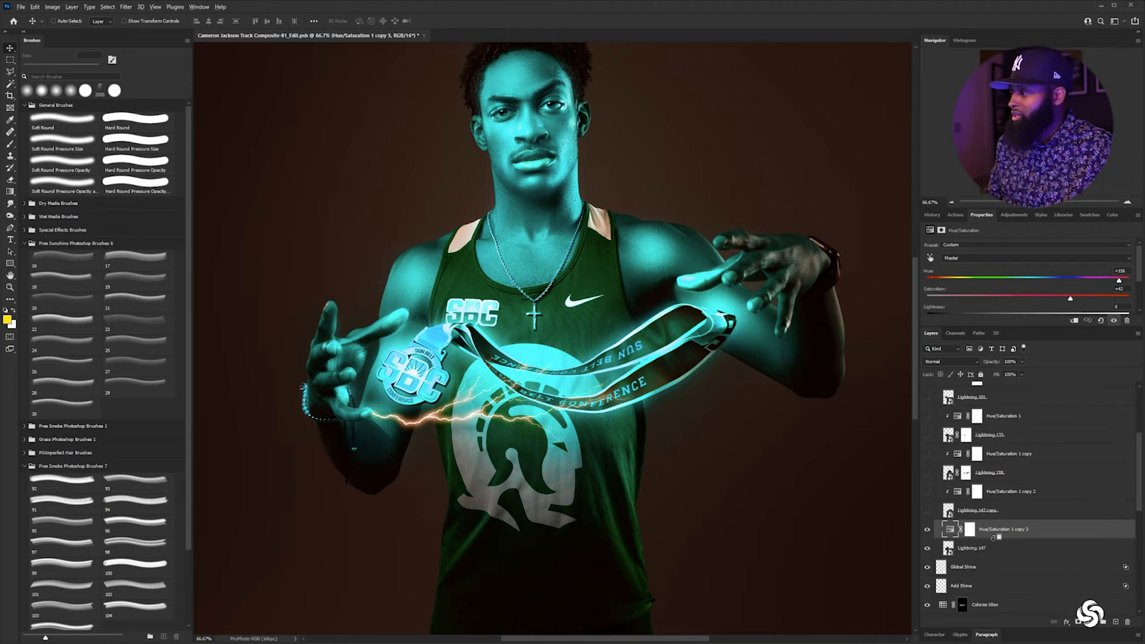
pyautogui.keyDown('alt'); pyautogui.click(997, 538); pyautogui.keyUp('alt')
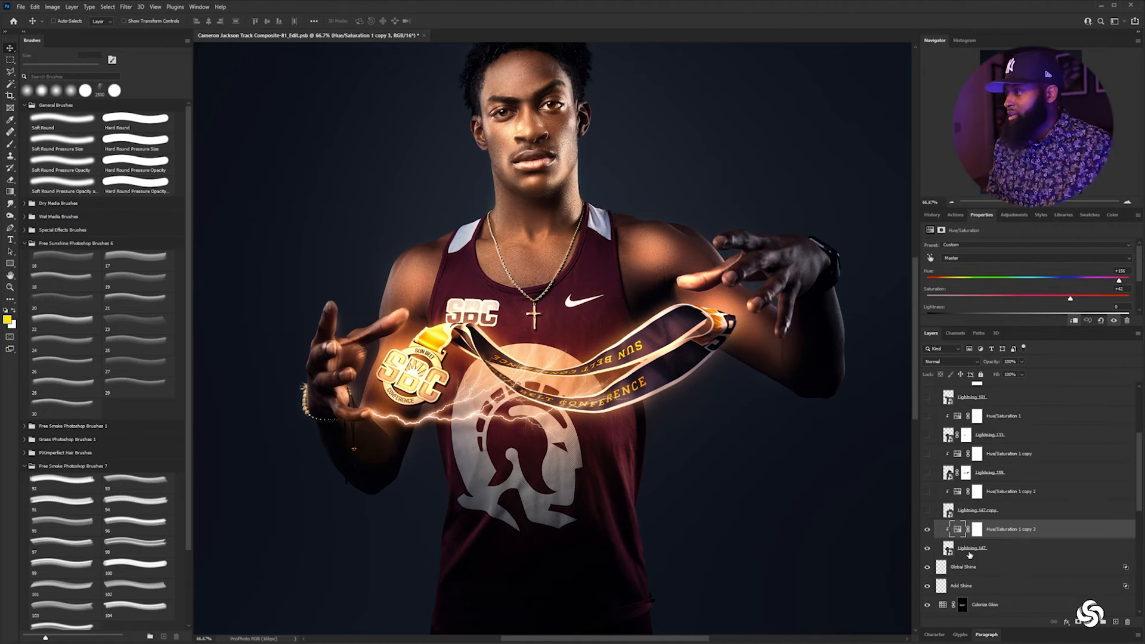
# Duplicate Lightning 147, delete the original so only the copy remains, and hide the Hue/Saturation 1 copy 3 layer
pyautogui.click(962, 552)
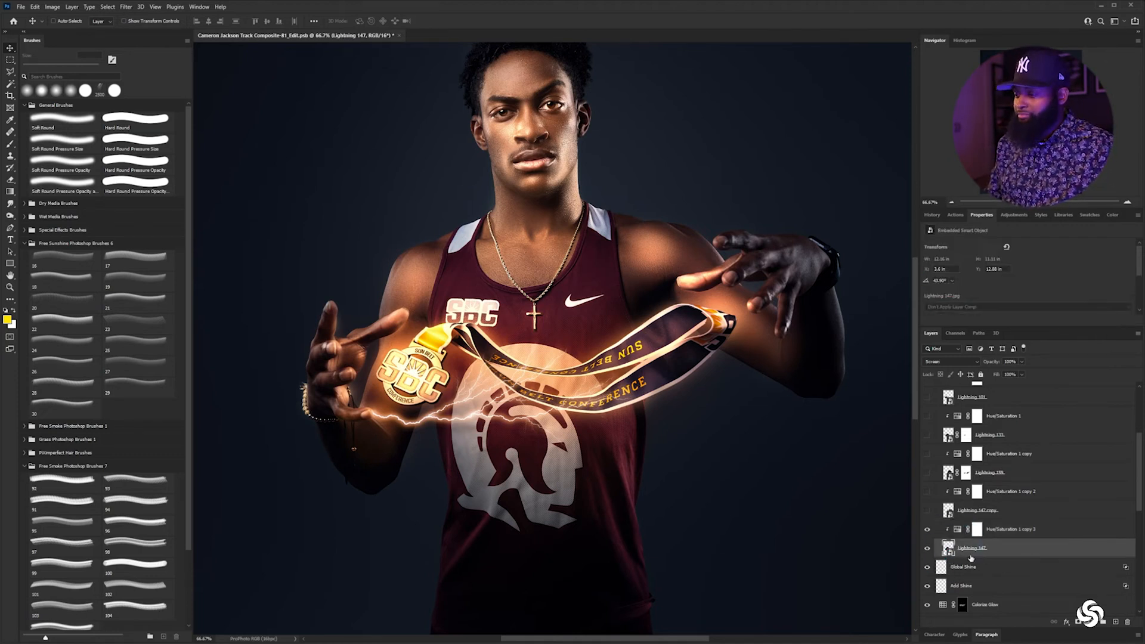
pyautogui.hotkey('ctrl', 'j')
pyautogui.click(1021, 573)
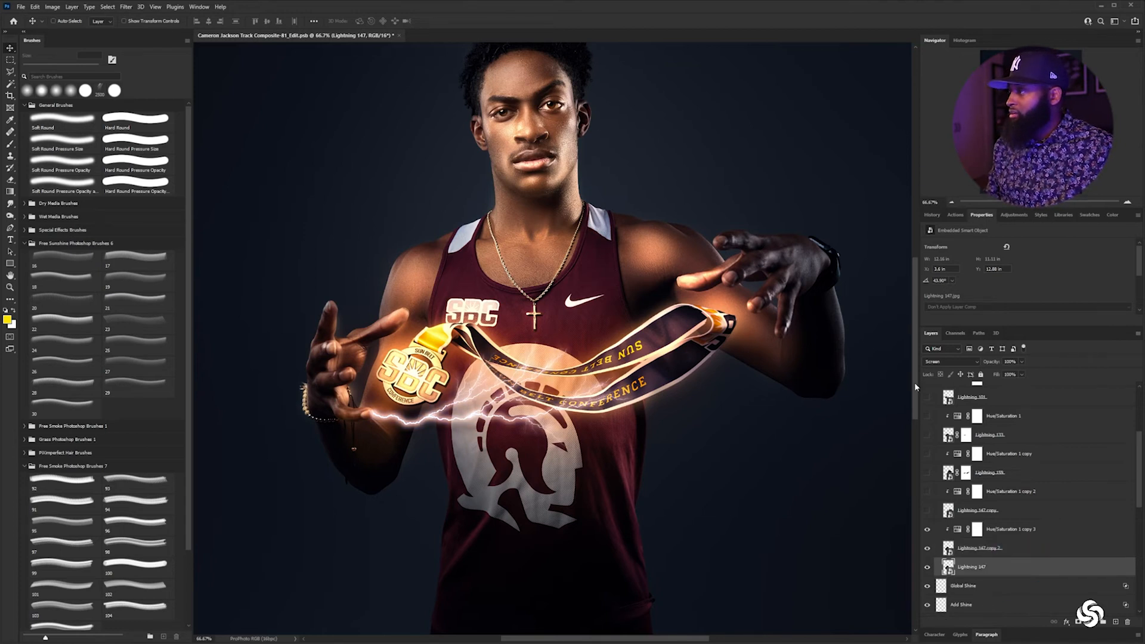
pyautogui.click(928, 530)
pyautogui.click(993, 563)
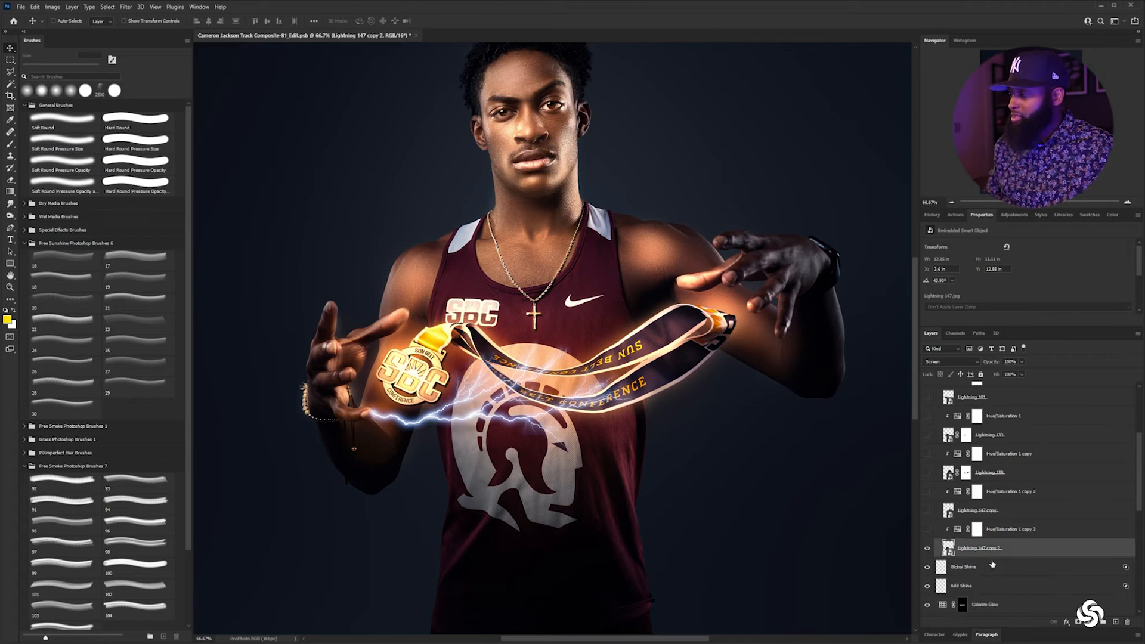
pyautogui.press('Delete')
# Switch the Lightning 147 copy 2 layer to Normal blending to expose its black background, and return it to Screen
pyautogui.click(955, 362)
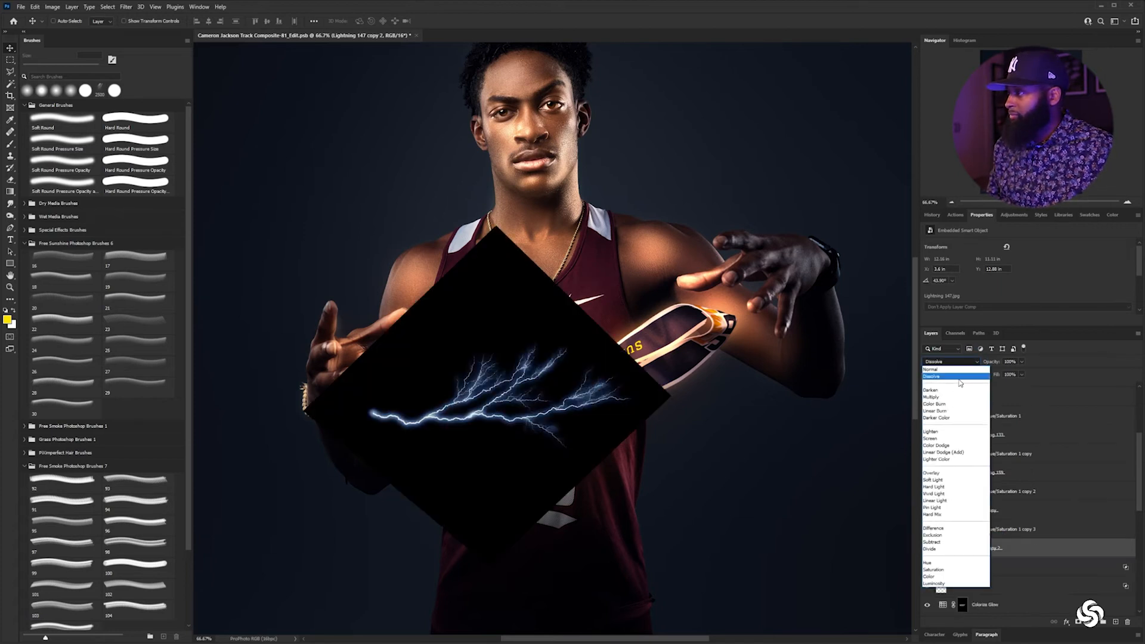
pyautogui.click(961, 370)
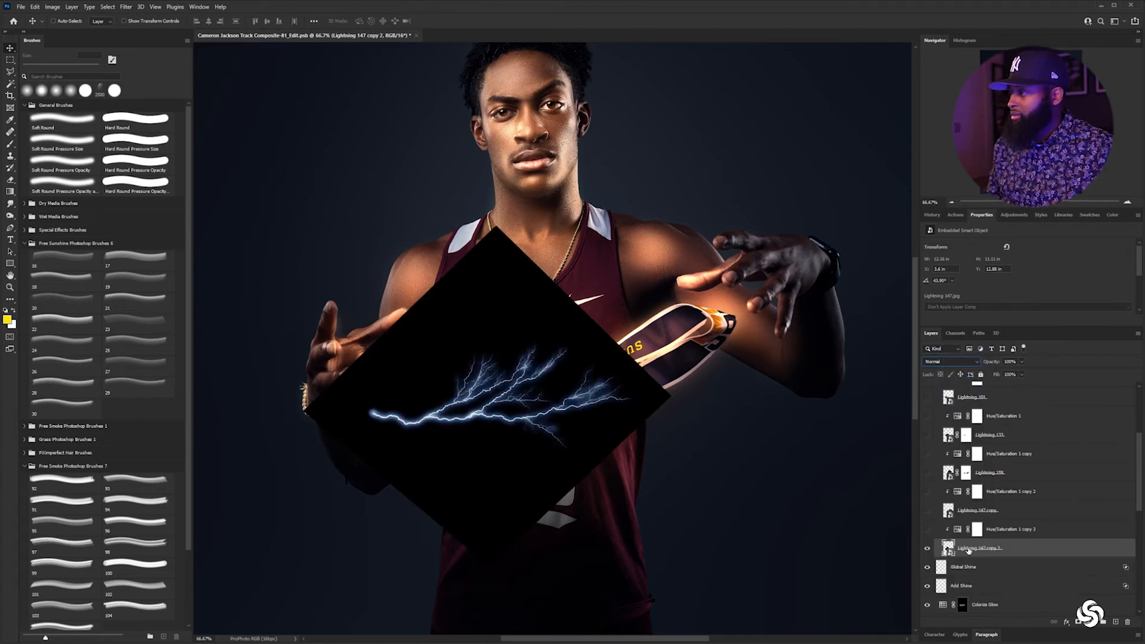
pyautogui.click(962, 361)
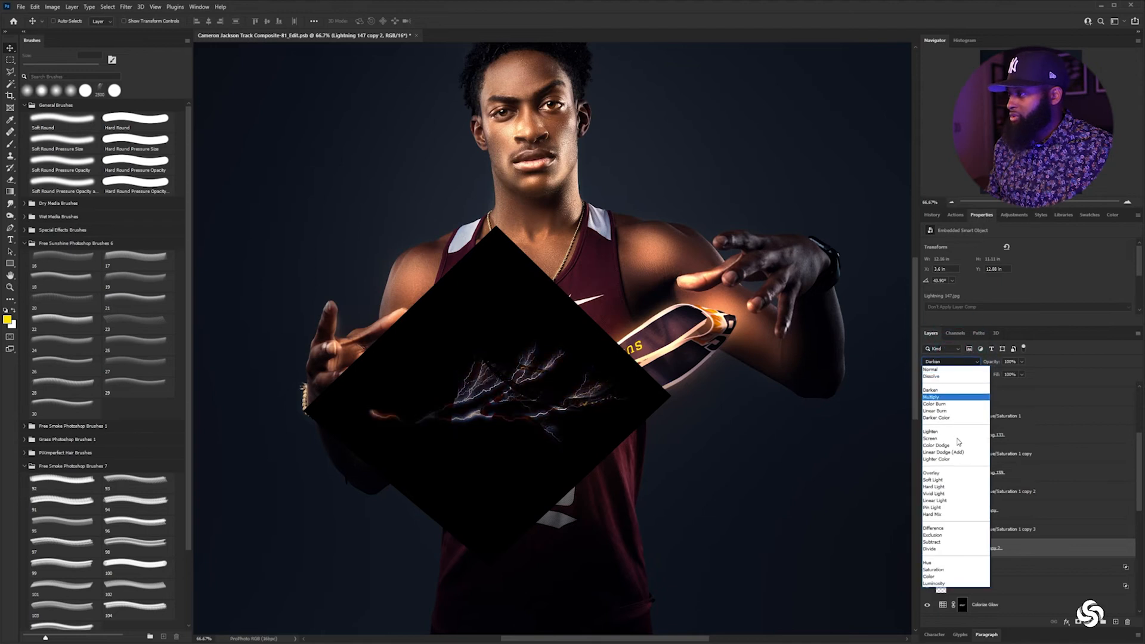
pyautogui.click(957, 442)
# Turn the visibility of all the hidden lightning layers and their Hue/Saturation adjustments in the Lightning group back on
pyautogui.click(927, 530)
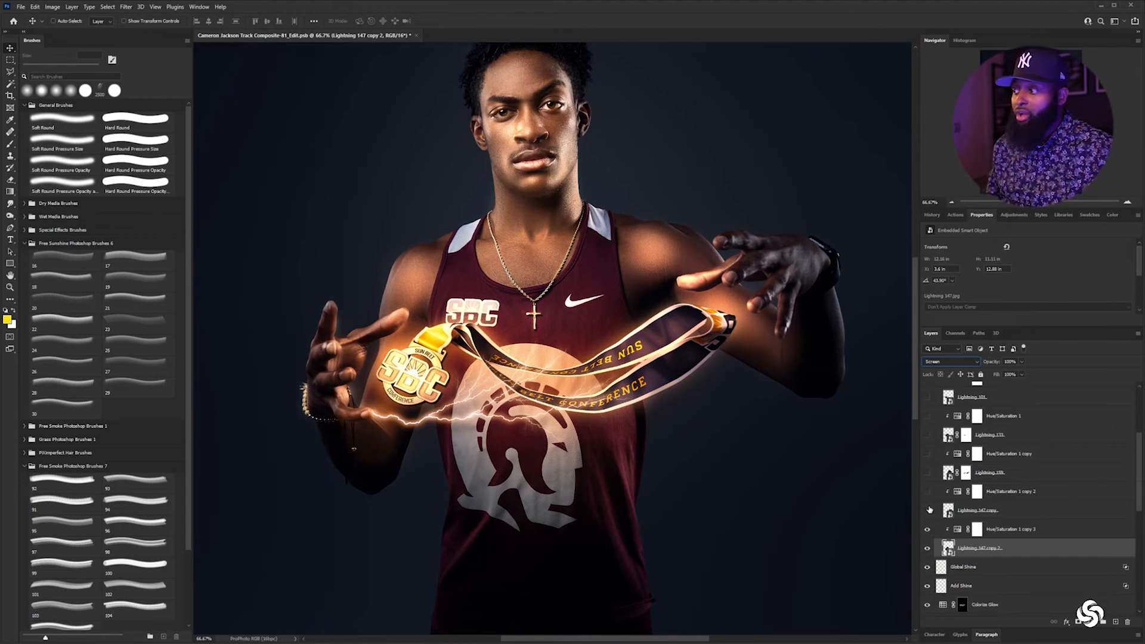
pyautogui.click(927, 510)
pyautogui.click(928, 491)
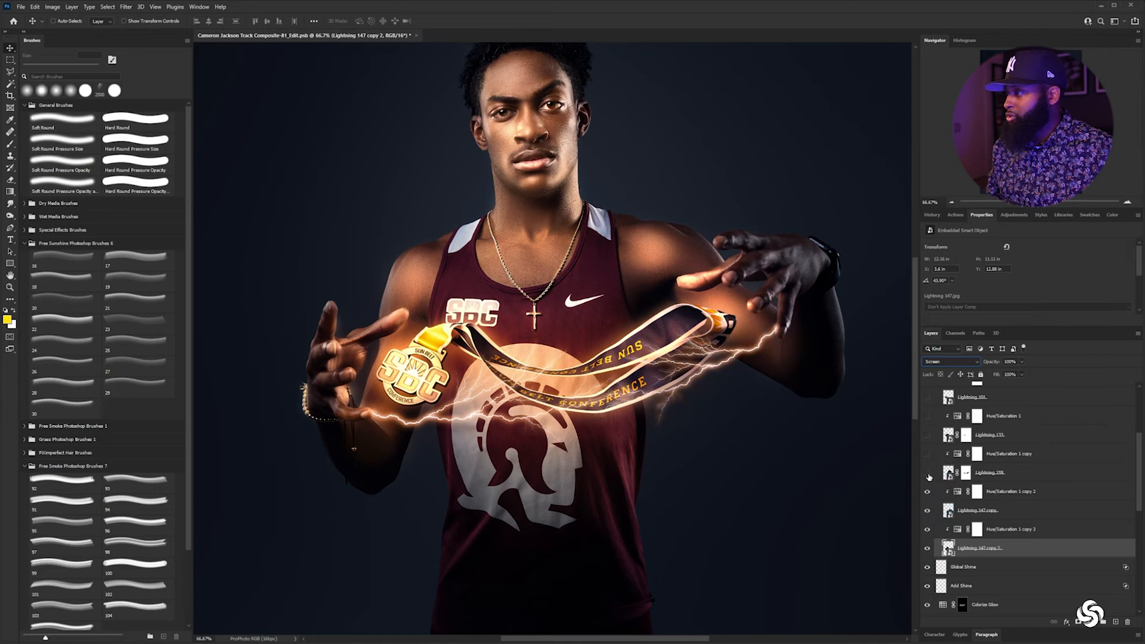
pyautogui.click(927, 472)
pyautogui.click(928, 454)
pyautogui.click(927, 435)
pyautogui.click(927, 416)
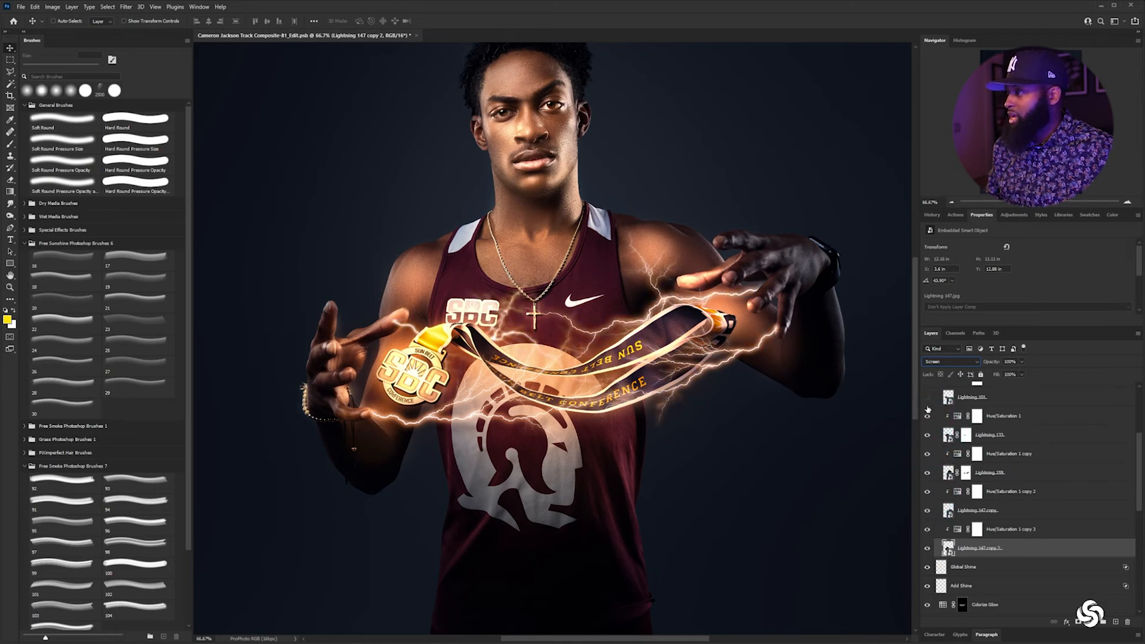
pyautogui.click(928, 397)
pyautogui.scroll(1, 928, 412)
pyautogui.click(928, 398)
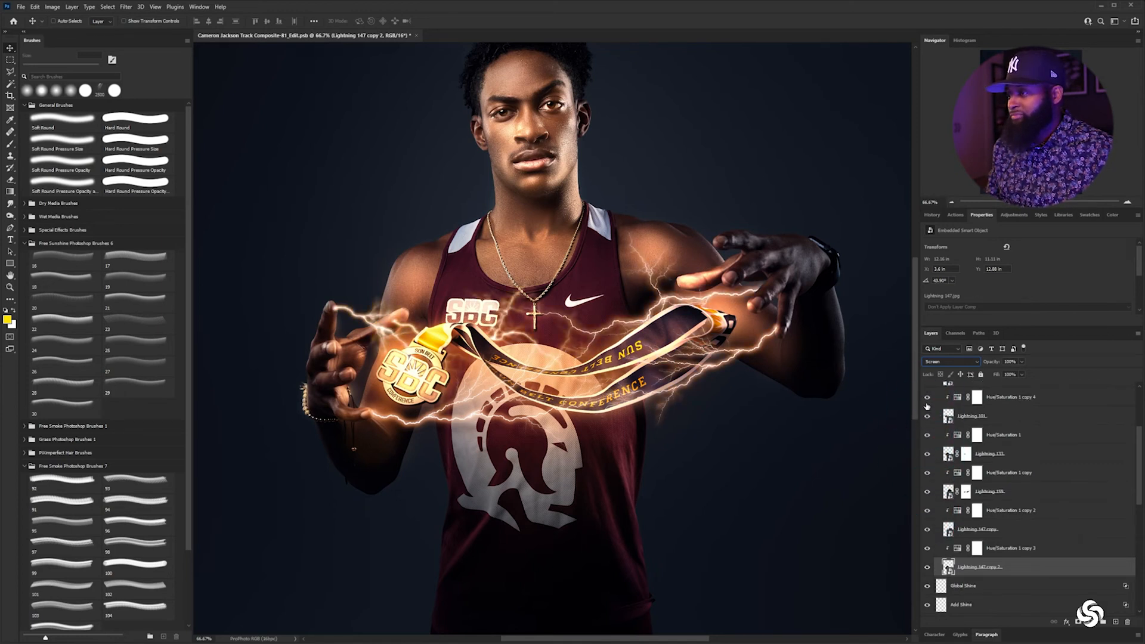
pyautogui.scroll(2, 928, 412)
pyautogui.click(928, 416)
pyautogui.click(928, 397)
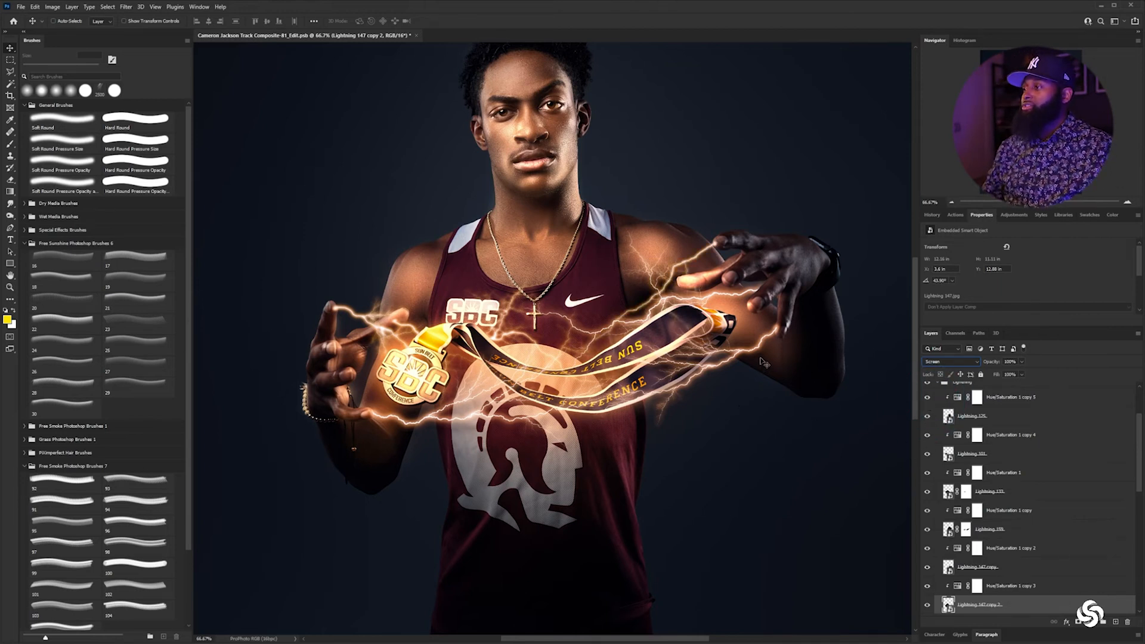
# Inspect the lightning around the ribbon and far hand up close, and collapse the Lightning group
pyautogui.hotkey('ctrl', '+')
pyautogui.hotkey('ctrl', '+')
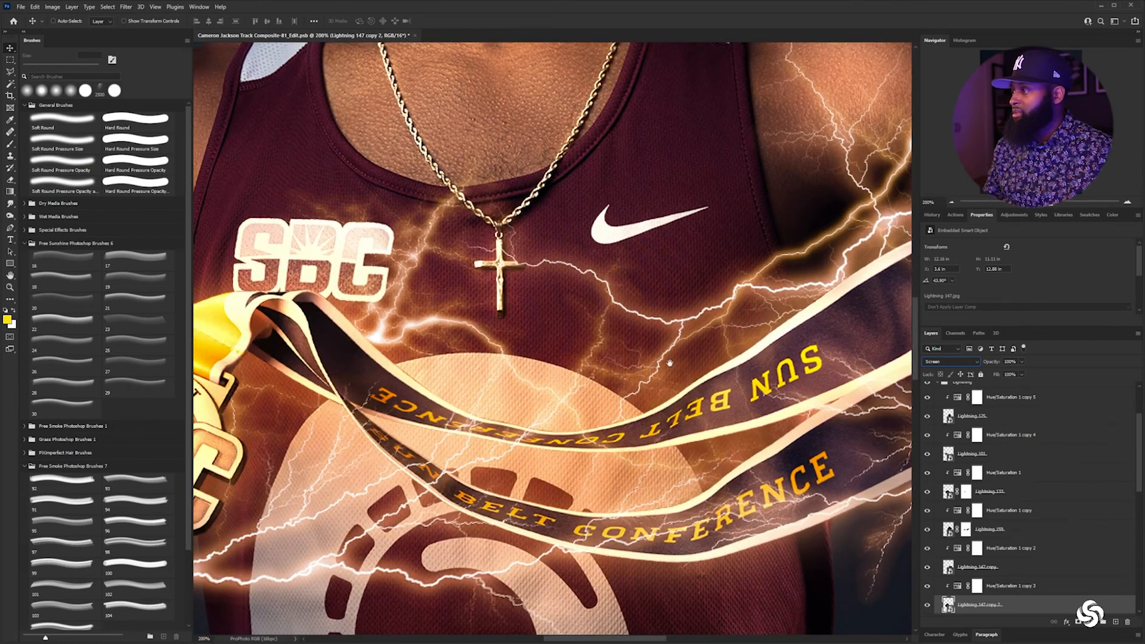
pyautogui.moveTo(658, 330); pyautogui.dragTo(466, 262)
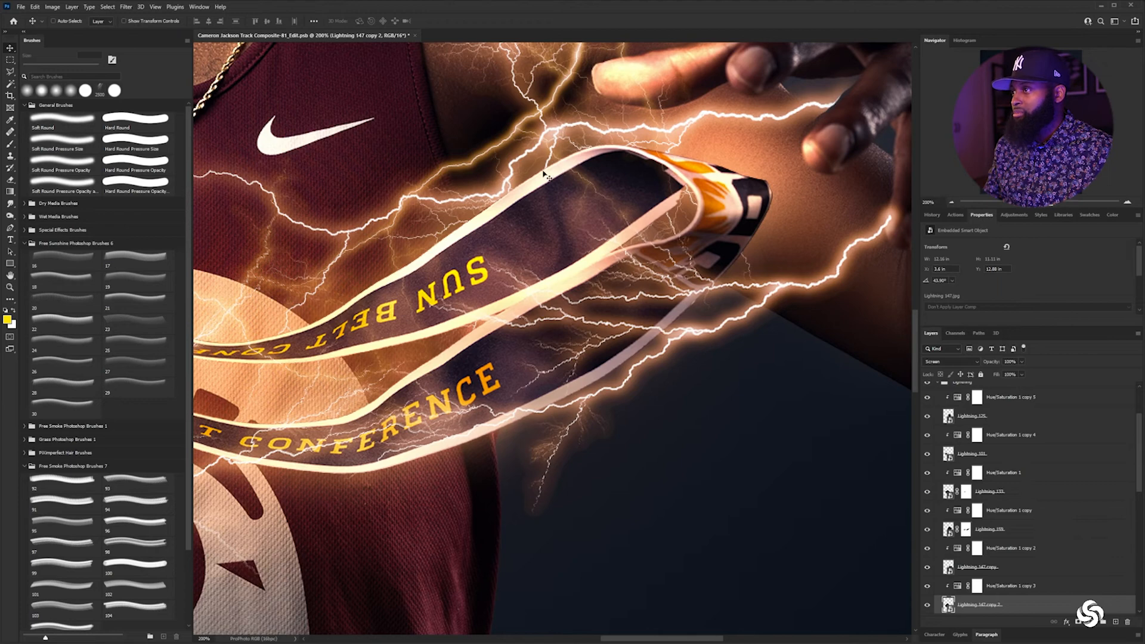
pyautogui.hotkey('ctrl', '-')
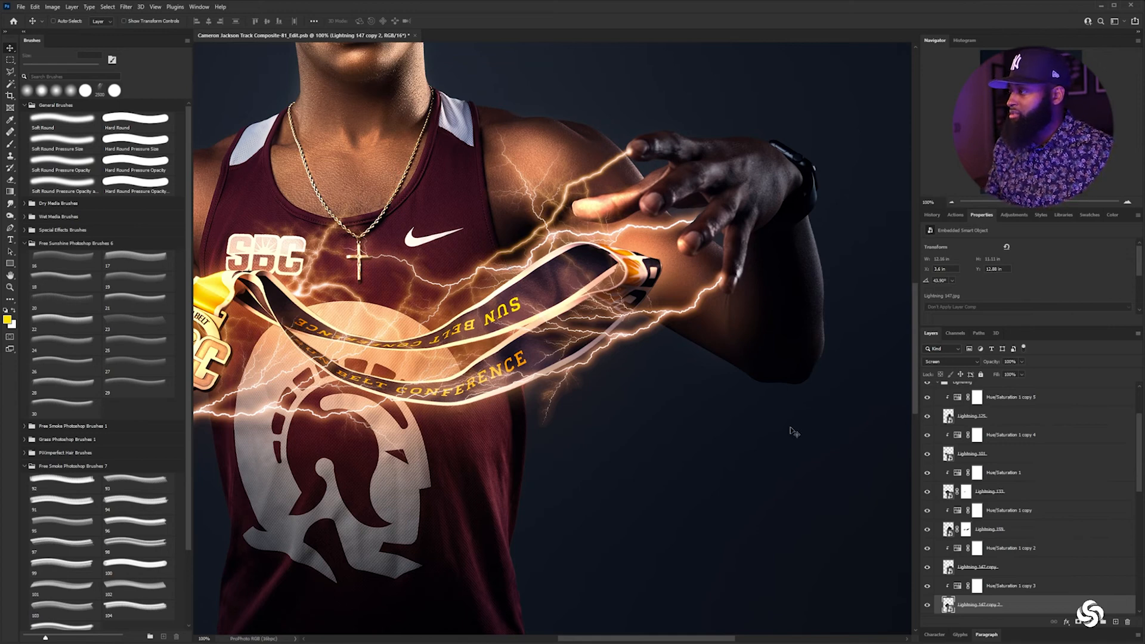
pyautogui.scroll(1, 933, 456)
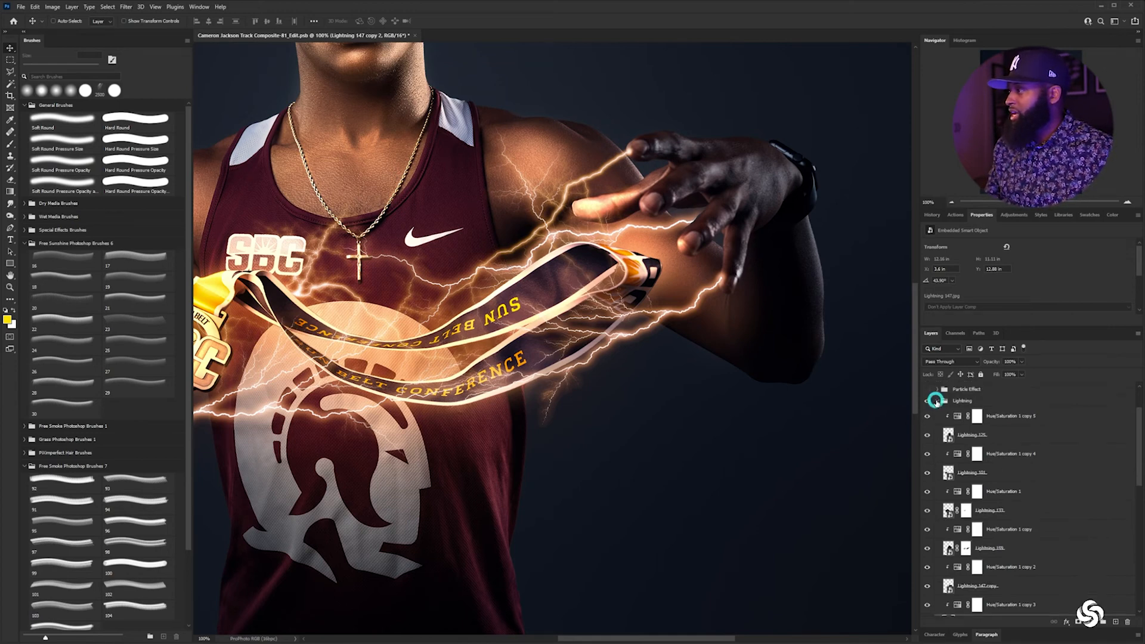
pyautogui.click(937, 401)
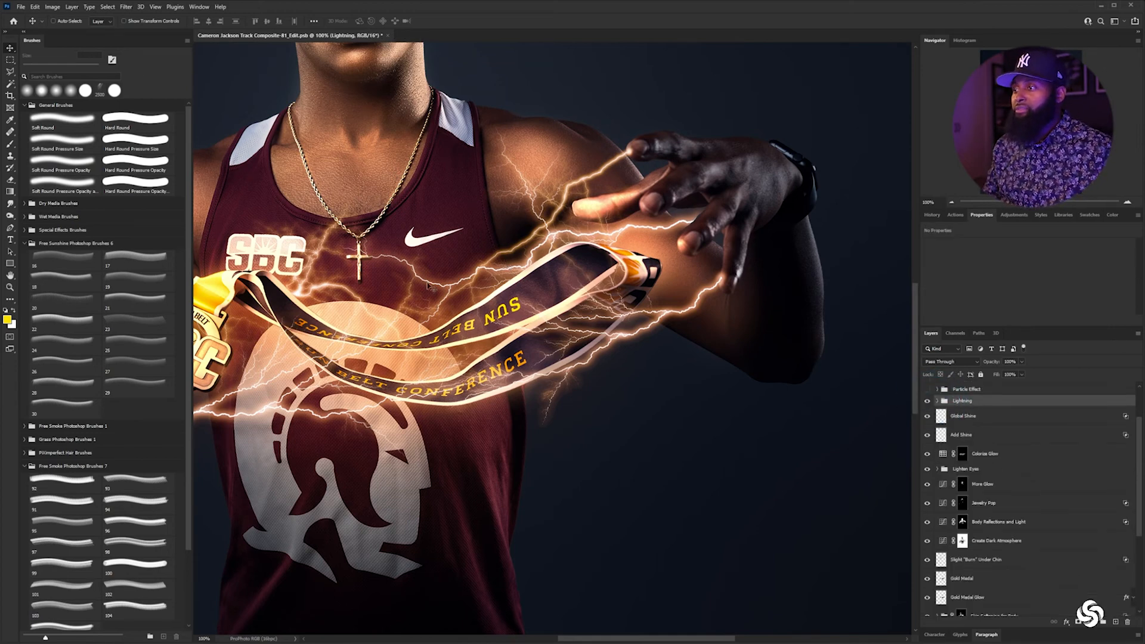
pyautogui.moveTo(478, 279); pyautogui.dragTo(642, 313)
pyautogui.hotkey('ctrl', '-')
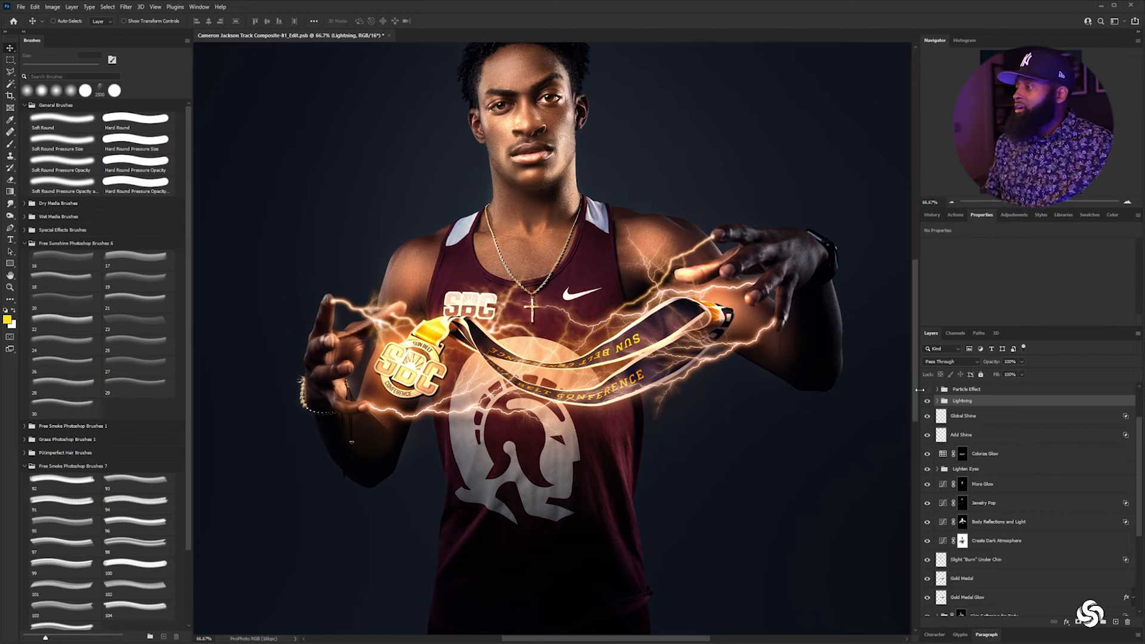
# Turn on and expand the Particle Effect group, and show its Particles and Colorize Particles layers
pyautogui.click(928, 390)
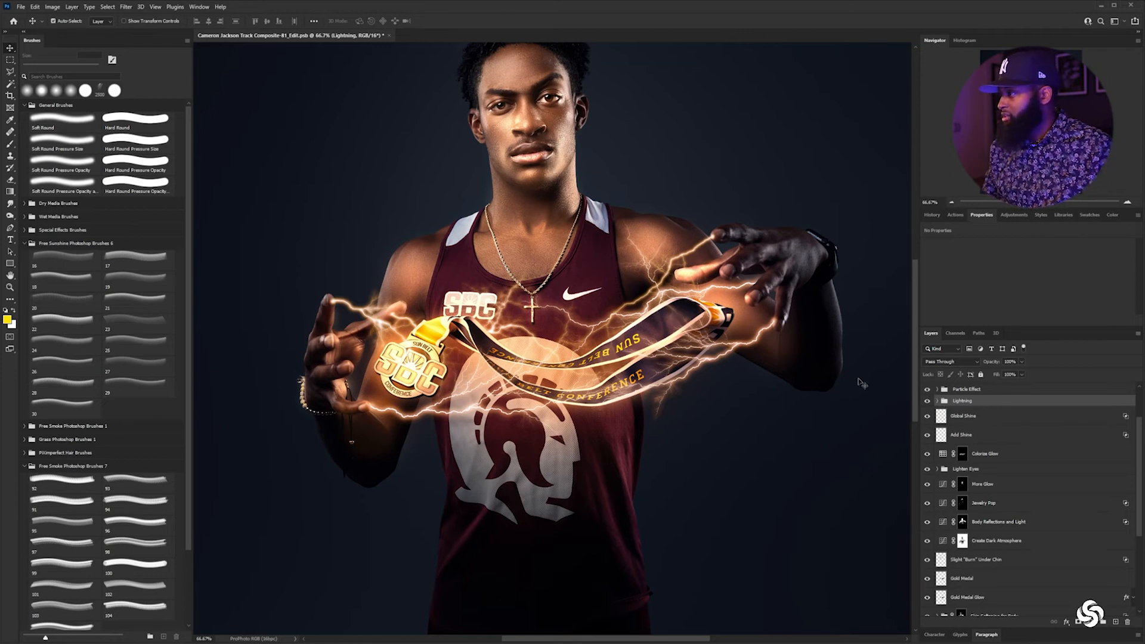
pyautogui.click(939, 389)
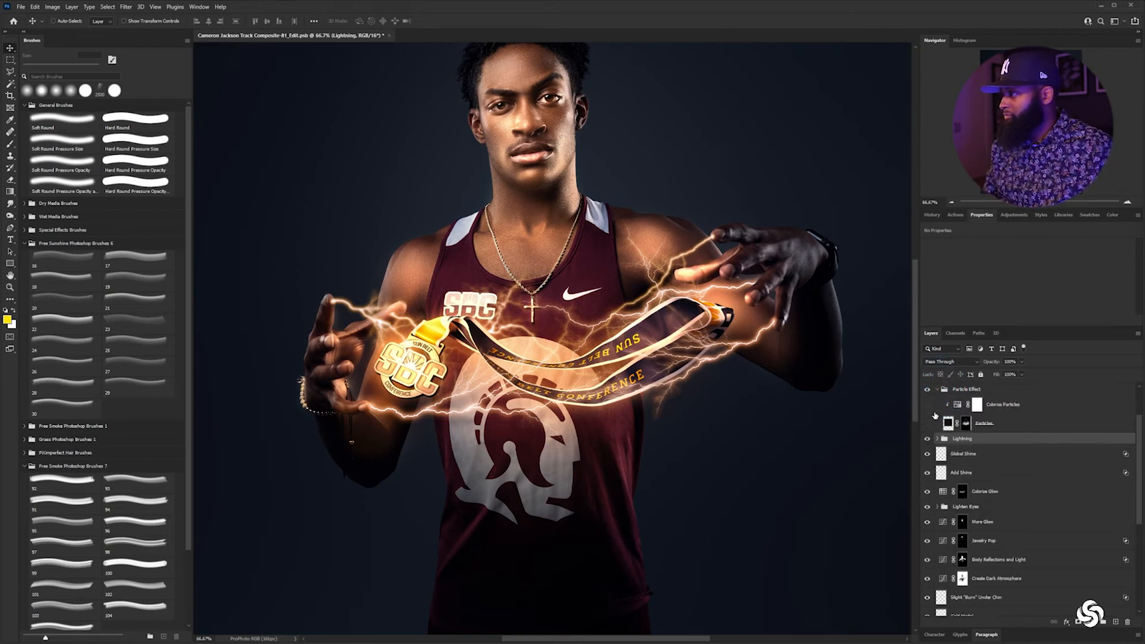
pyautogui.click(928, 424)
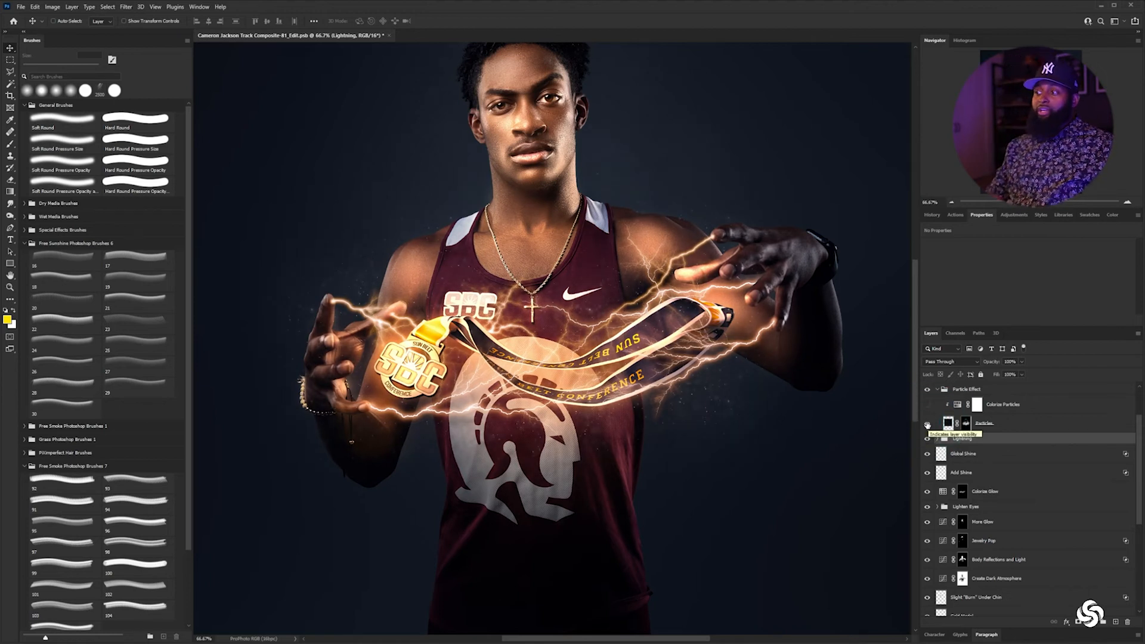
pyautogui.click(928, 405)
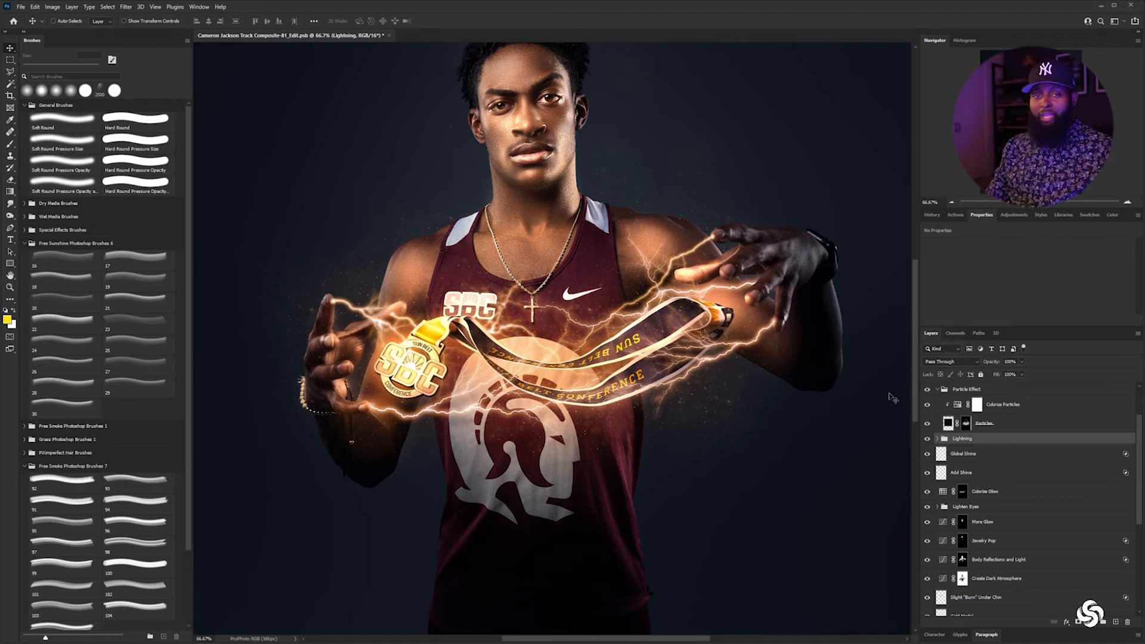
# Hide Colorize Particles, and expose the full Particles texture by switching it to Normal blending and disabling its layer mask
pyautogui.click(927, 406)
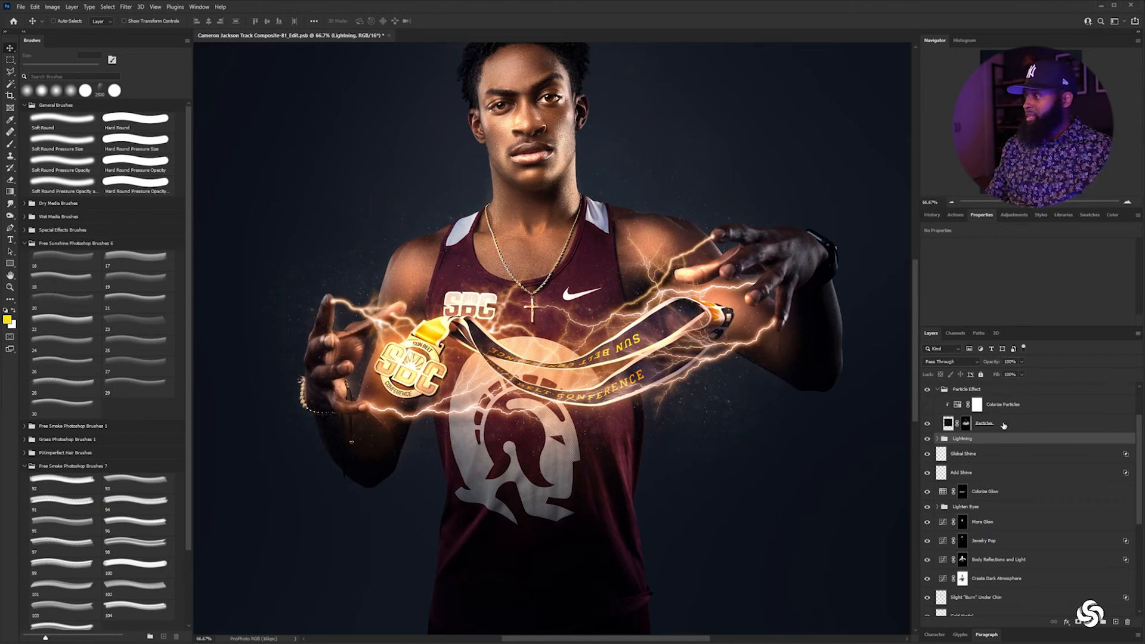
pyautogui.click(1026, 424)
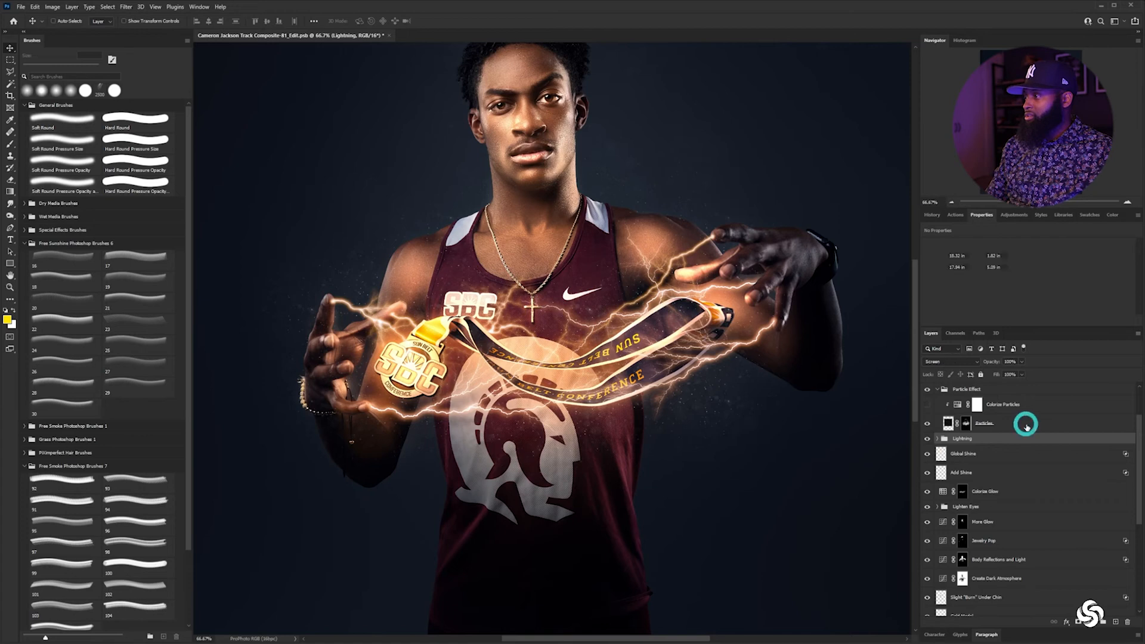
pyautogui.click(951, 361)
pyautogui.click(934, 323)
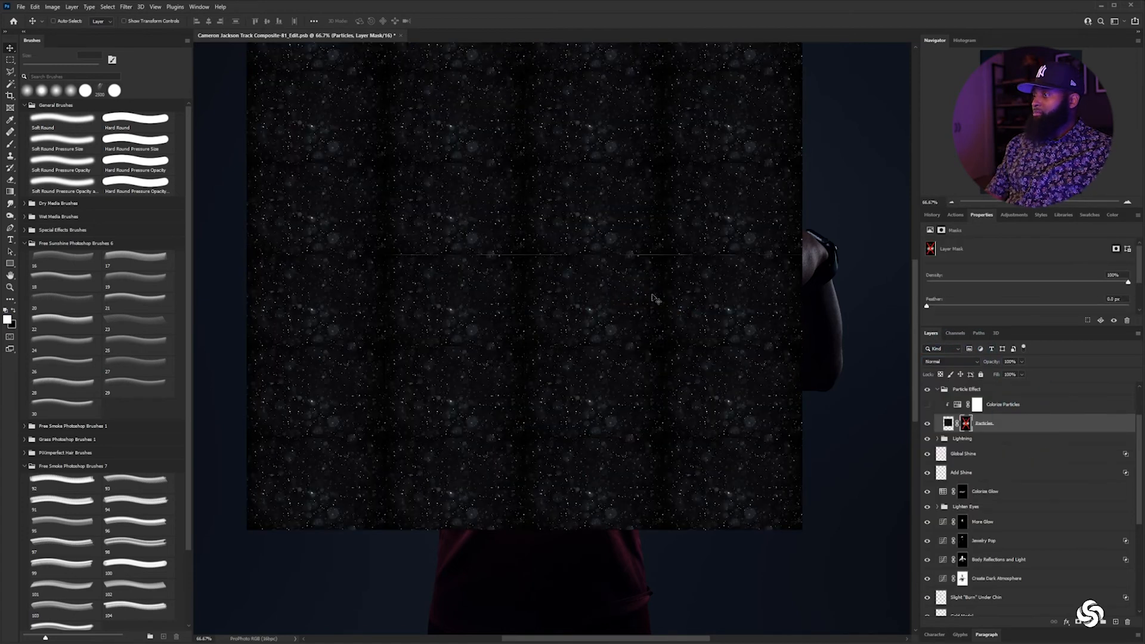
pyautogui.hotkey('alt', 'v')
pyautogui.click(588, 134)
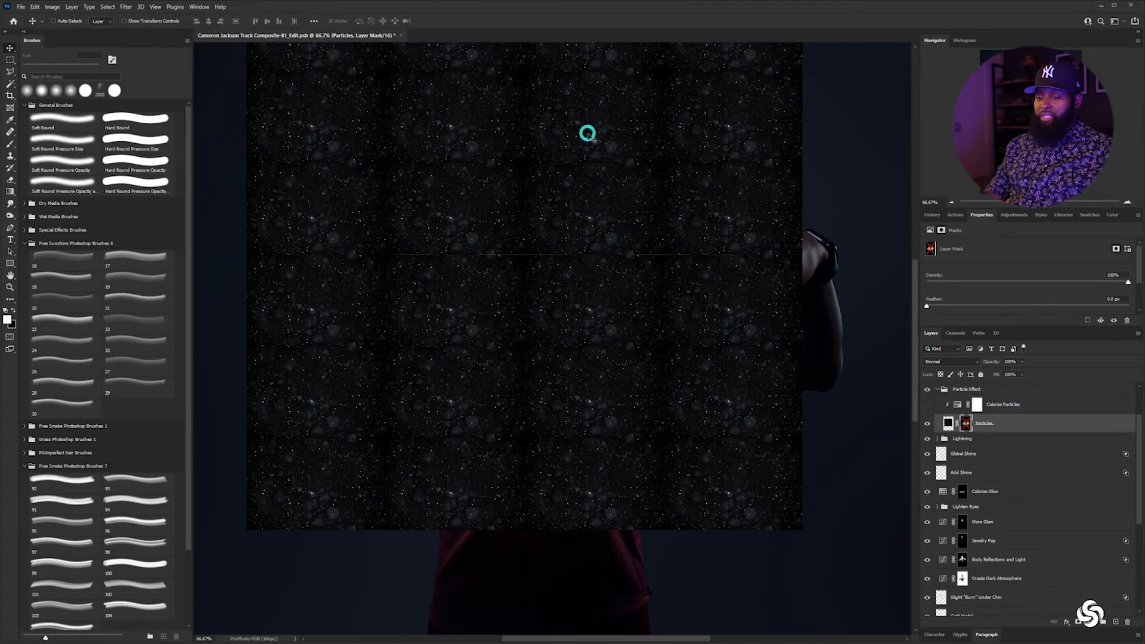
pyautogui.moveTo(598, 118); pyautogui.dragTo(601, 149)
pyautogui.hotkey('ctrl', 'z')
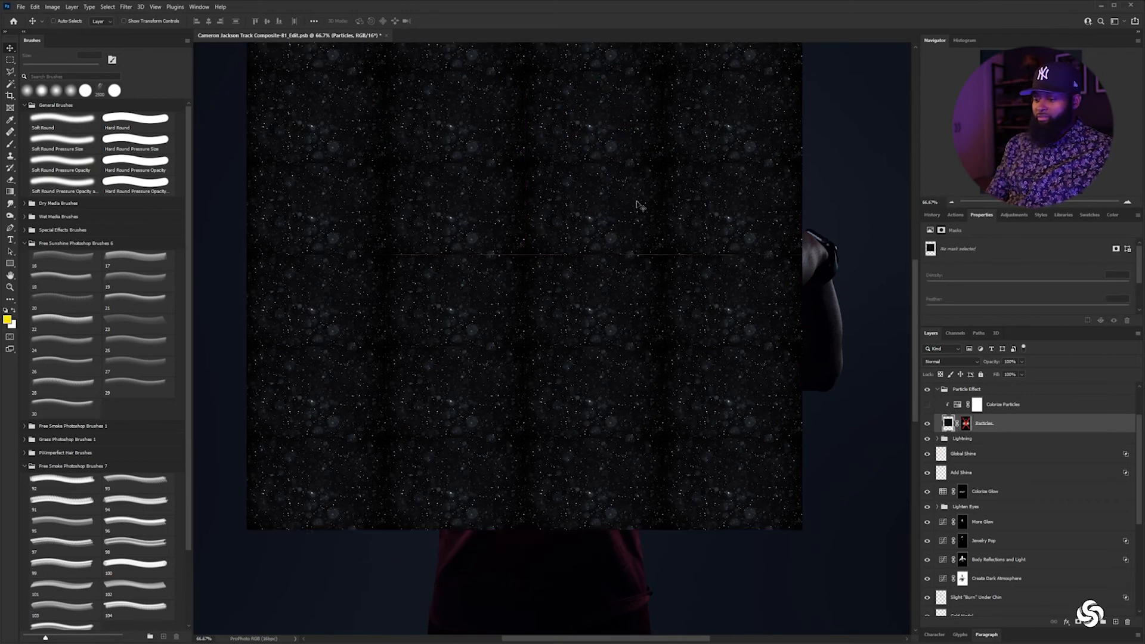
# Examine the particle texture against its black background, and set the Particles layer back to Screen blending
pyautogui.hotkey('ctrl', '+')
pyautogui.hotkey('ctrl', '+')
pyautogui.hotkey('ctrl', '+')
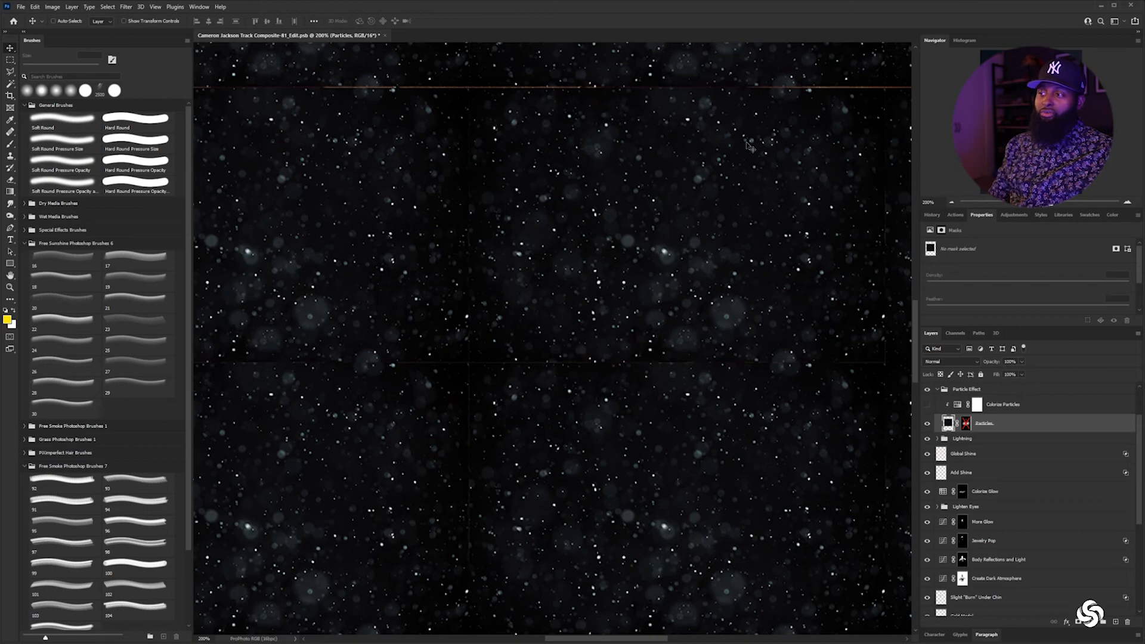
pyautogui.hotkey('ctrl', '-')
pyautogui.hotkey('ctrl', '-')
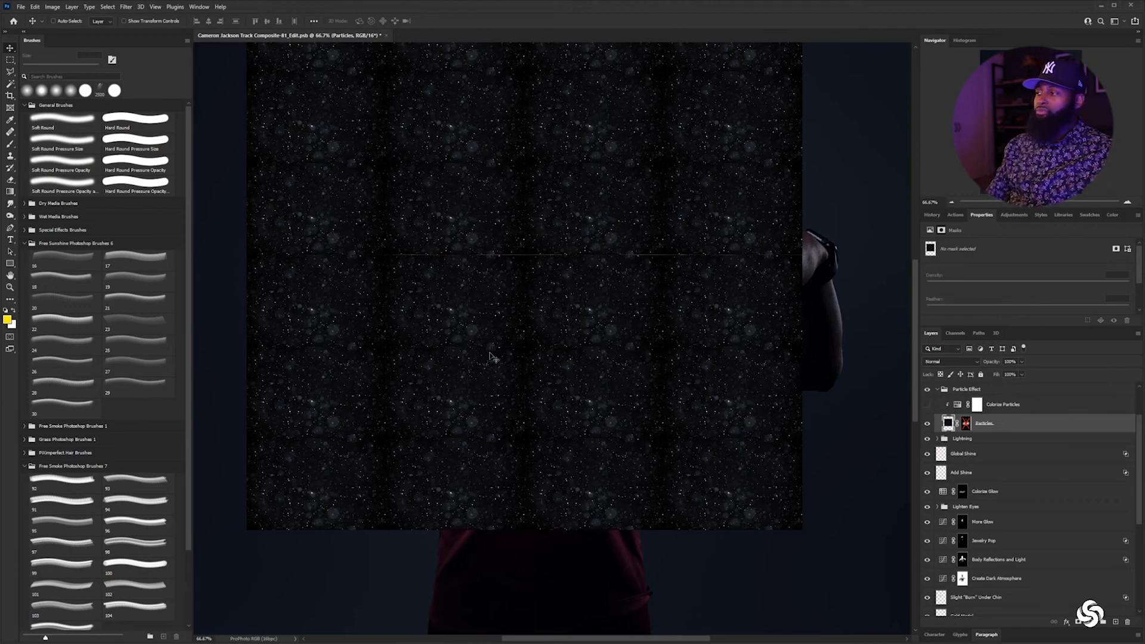
pyautogui.click(971, 362)
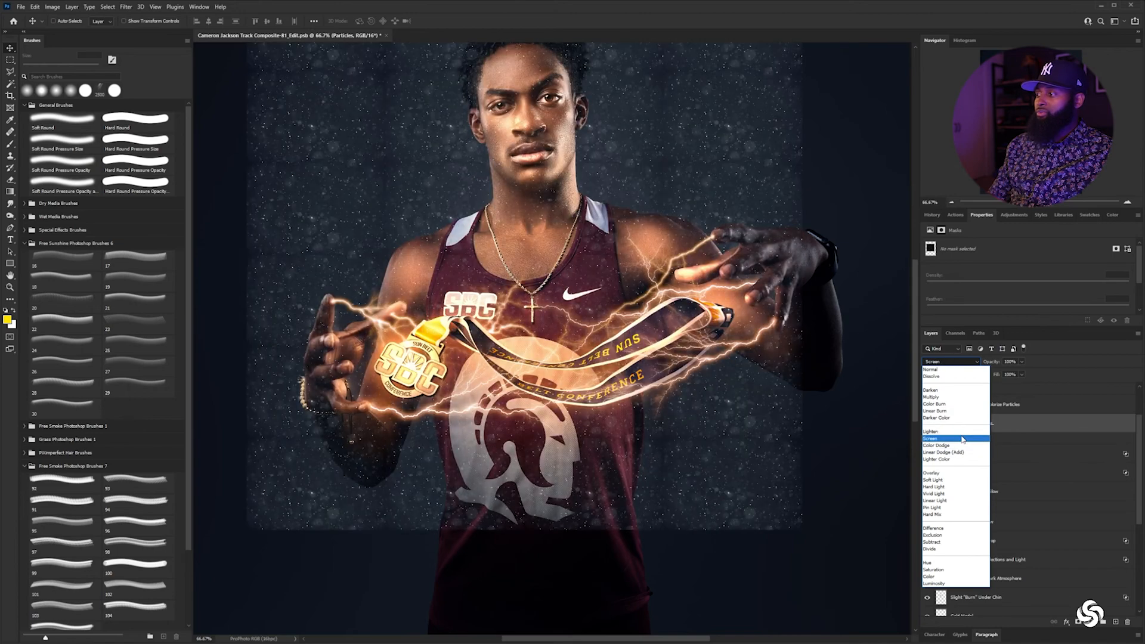
pyautogui.click(962, 439)
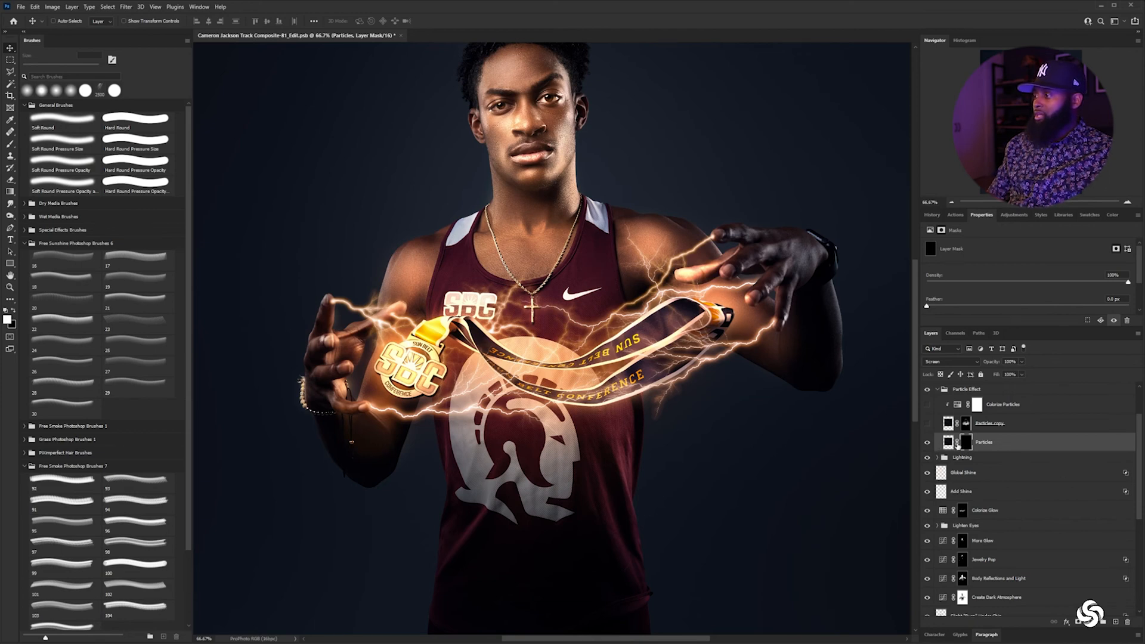
# Temporarily disable the black mask on the Particles layer to compare, and re-enable it
pyautogui.keyDown('shift'); pyautogui.click(966, 442); pyautogui.keyUp('shift')
pyautogui.keyDown('shift'); pyautogui.click(966, 443); pyautogui.keyUp('shift')
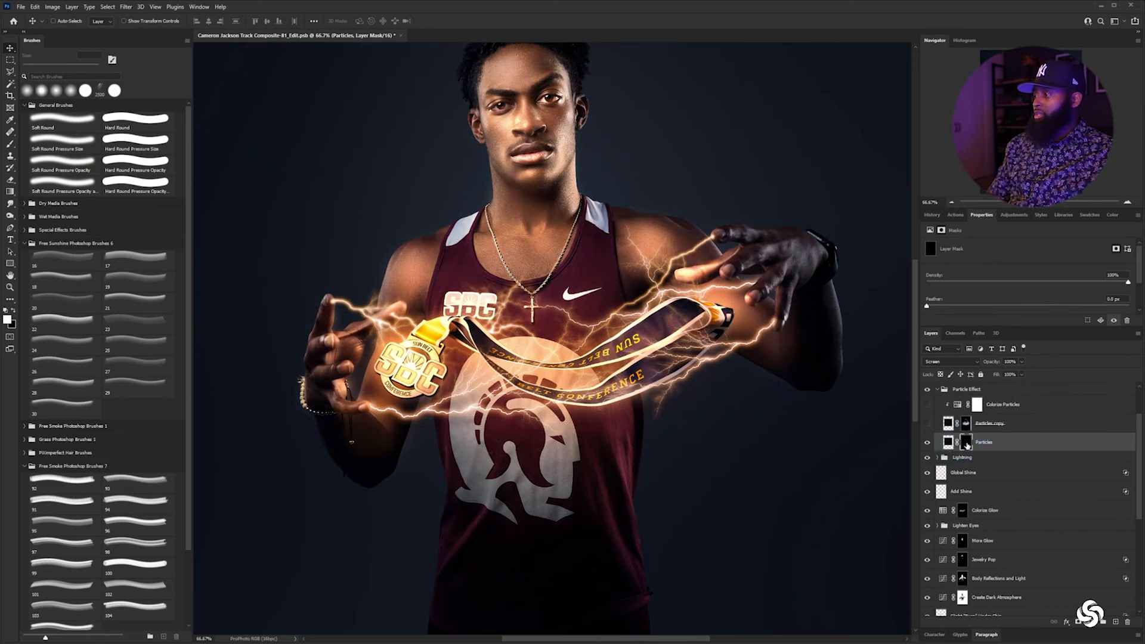
# Paint white on the Particles mask with a 382 px Soft Round brush, from the chest and watch-side hand down below the ribbon to the medal
pyautogui.press('b')
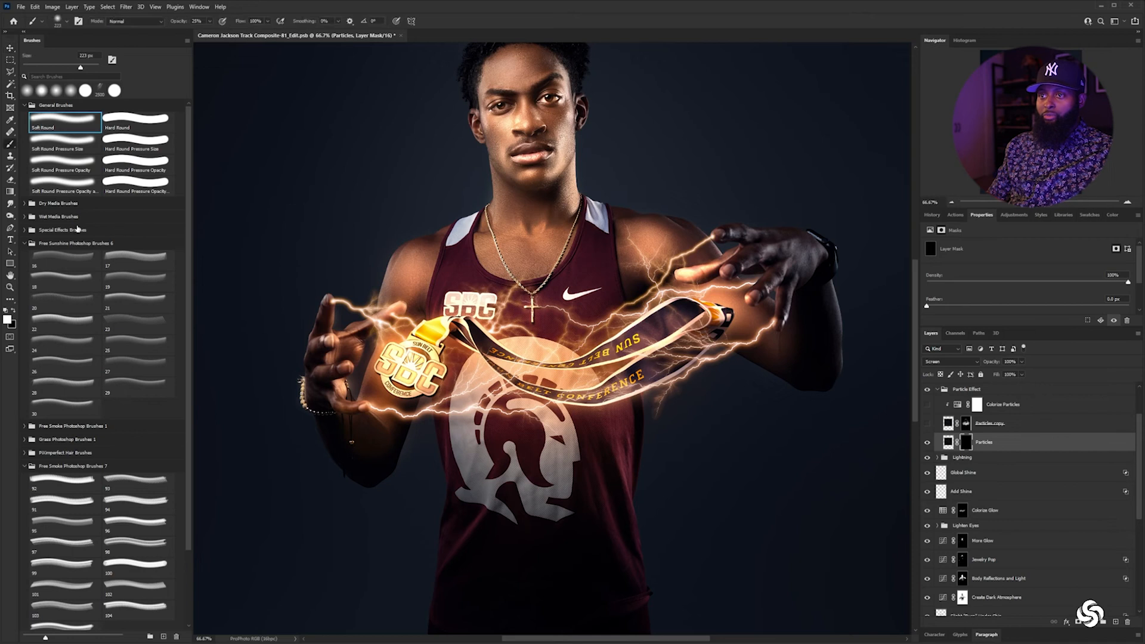
pyautogui.moveTo(578, 299); pyautogui.dragTo(598, 299)
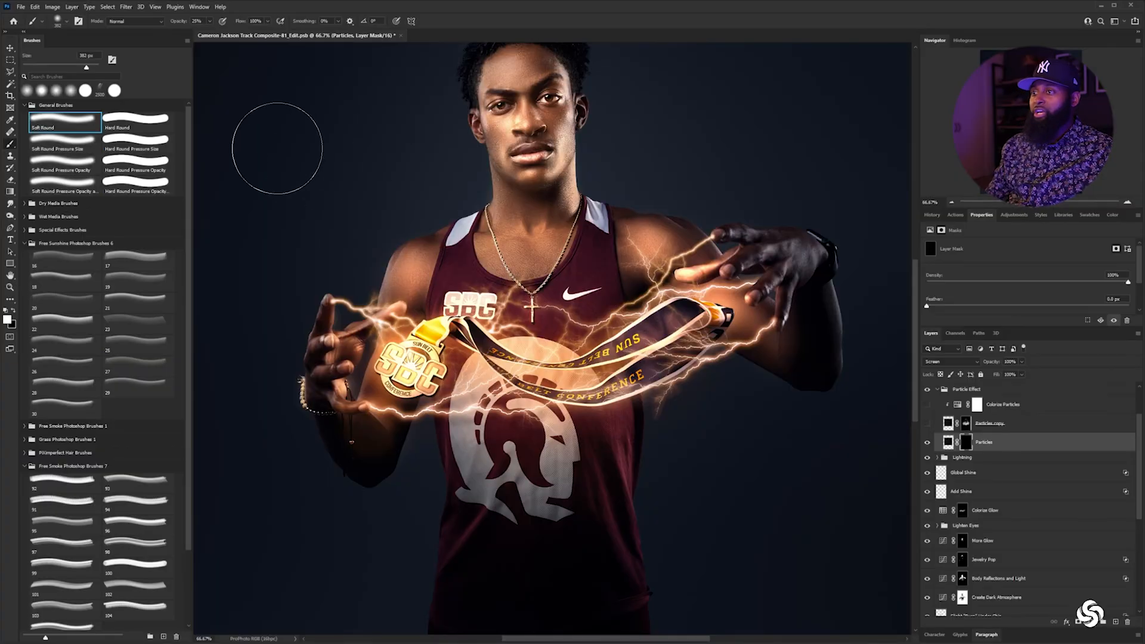
pyautogui.click(295, 146)
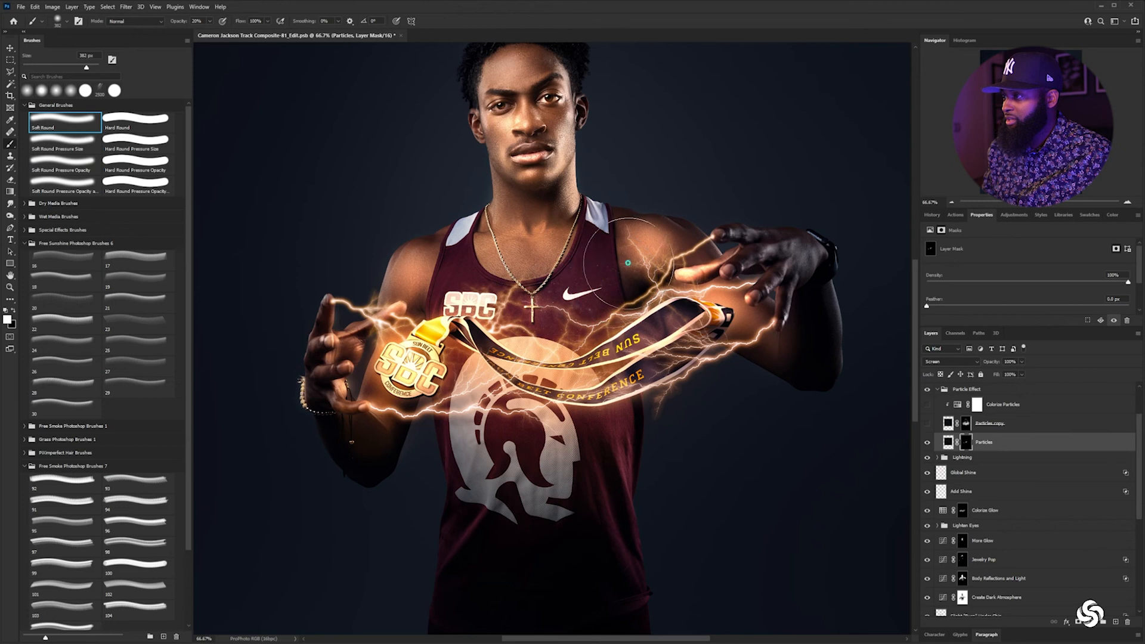
pyautogui.moveTo(677, 273); pyautogui.dragTo(707, 291)
pyautogui.click(760, 296)
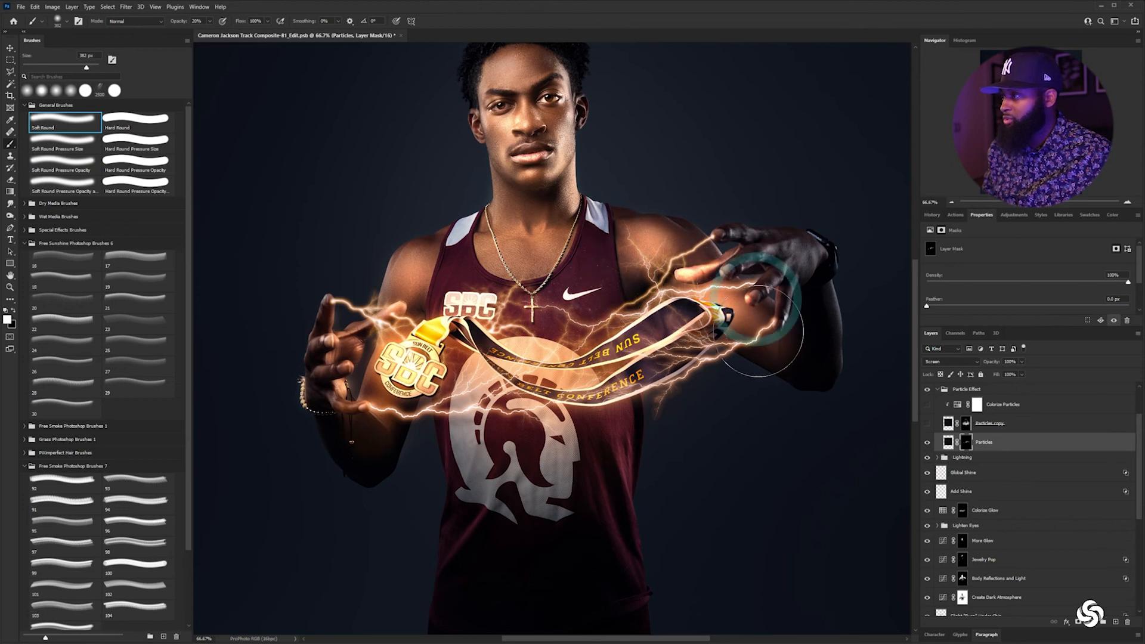
pyautogui.click(705, 356)
pyautogui.click(589, 411)
pyautogui.click(464, 423)
pyautogui.click(431, 424)
pyautogui.click(399, 395)
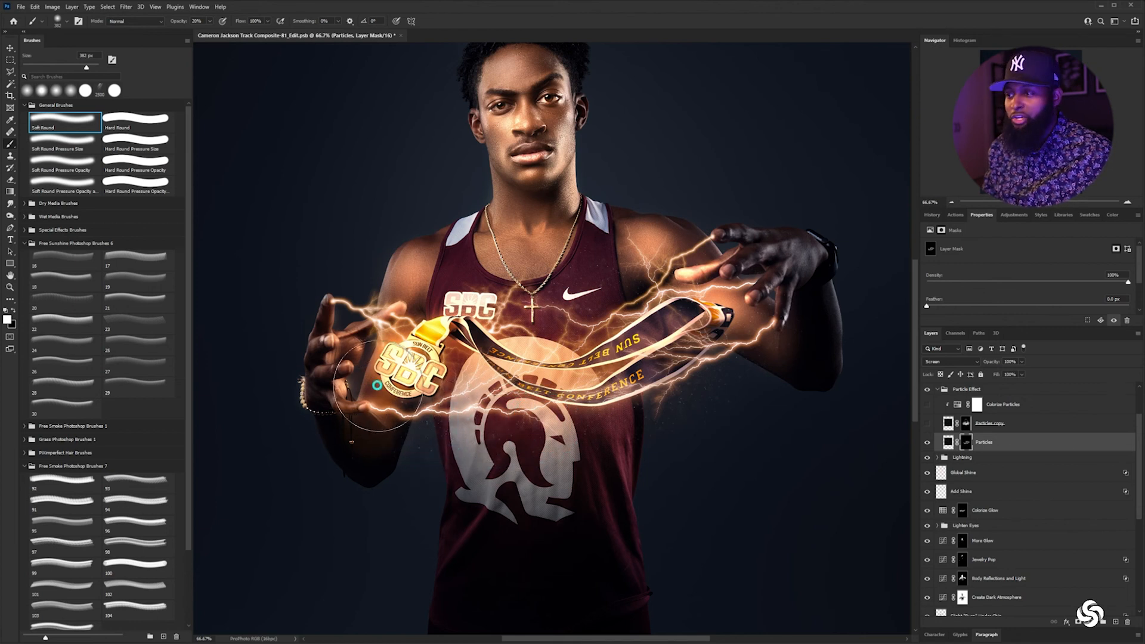
# Reveal more particles on the mask around the medal-side hand, both shoulders and the upper chest
pyautogui.click(369, 319)
pyautogui.click(401, 293)
pyautogui.click(468, 225)
pyautogui.click(668, 256)
pyautogui.click(598, 290)
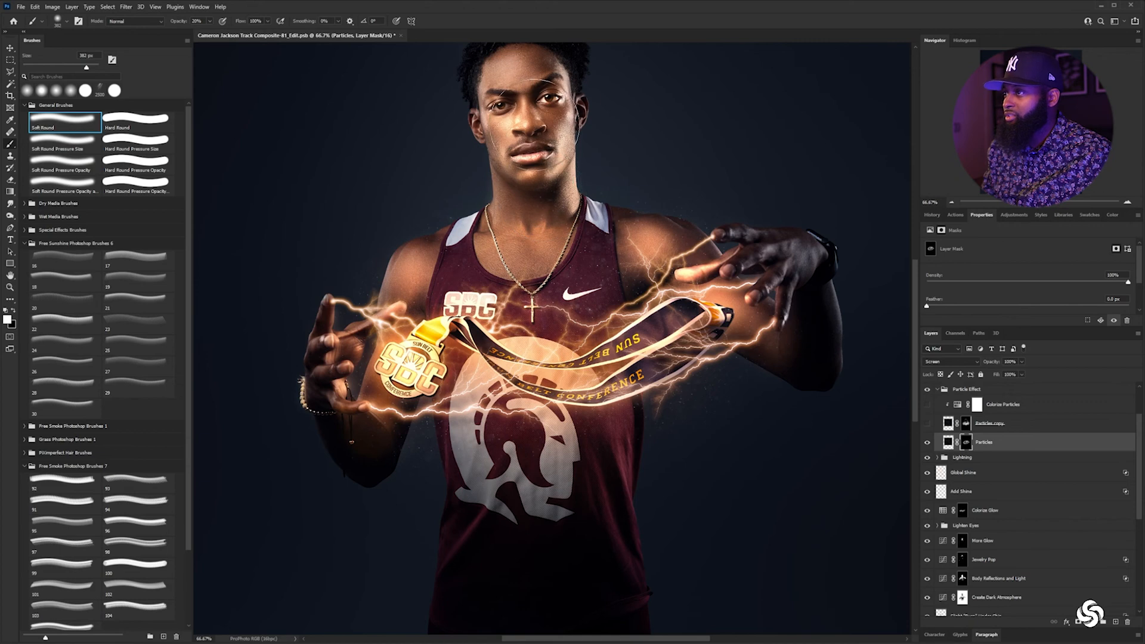
# Extend the revealed particles on the mask up around both sides of the athlete's head and neck
pyautogui.moveTo(574, 141); pyautogui.dragTo(590, 307)
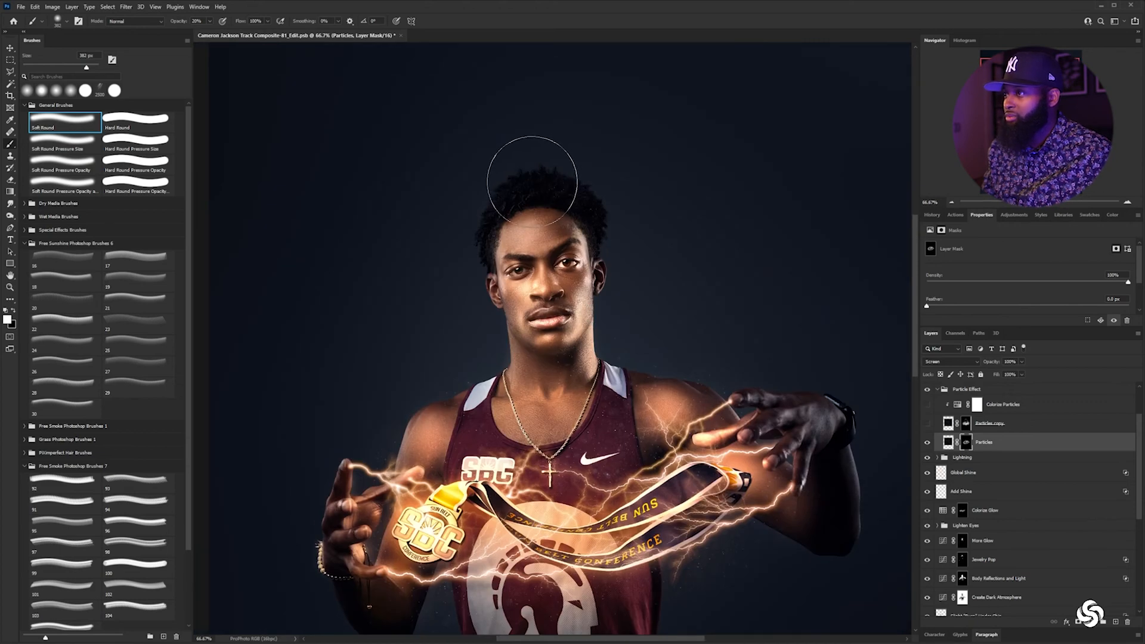
pyautogui.click(467, 244)
pyautogui.click(614, 207)
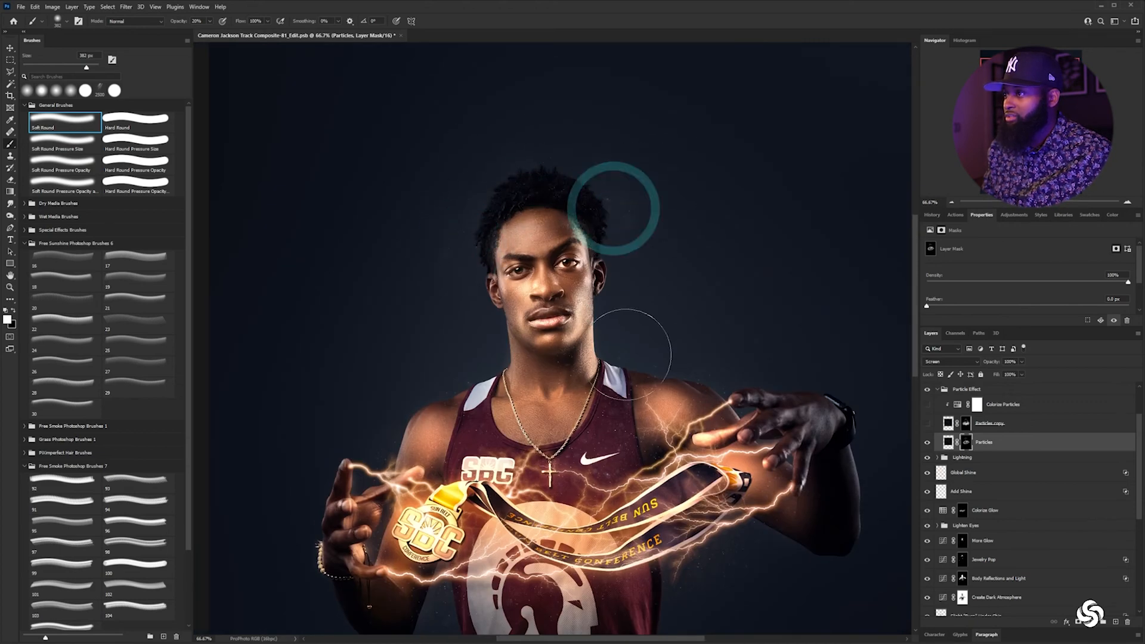
pyautogui.click(632, 336)
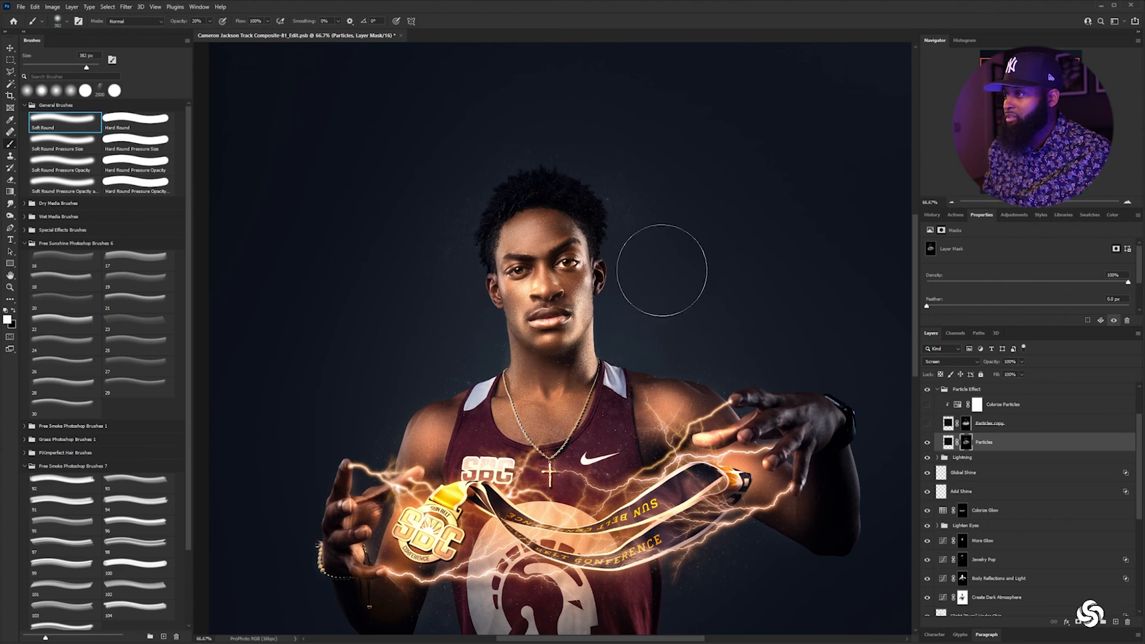
pyautogui.click(456, 304)
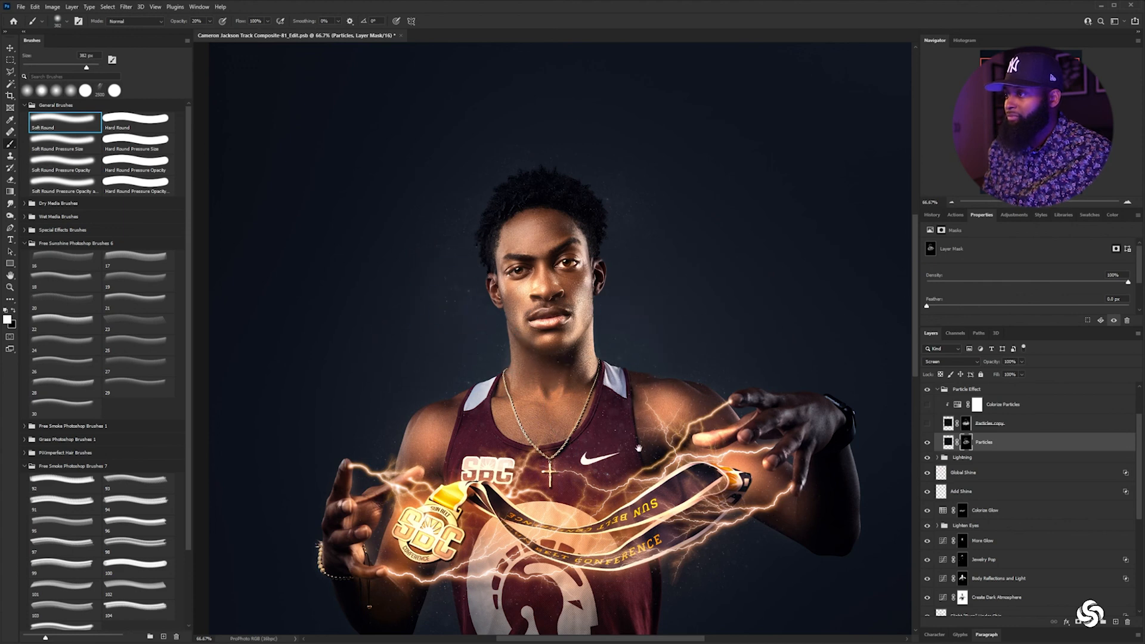
pyautogui.moveTo(626, 454); pyautogui.dragTo(589, 341)
pyautogui.press('v')
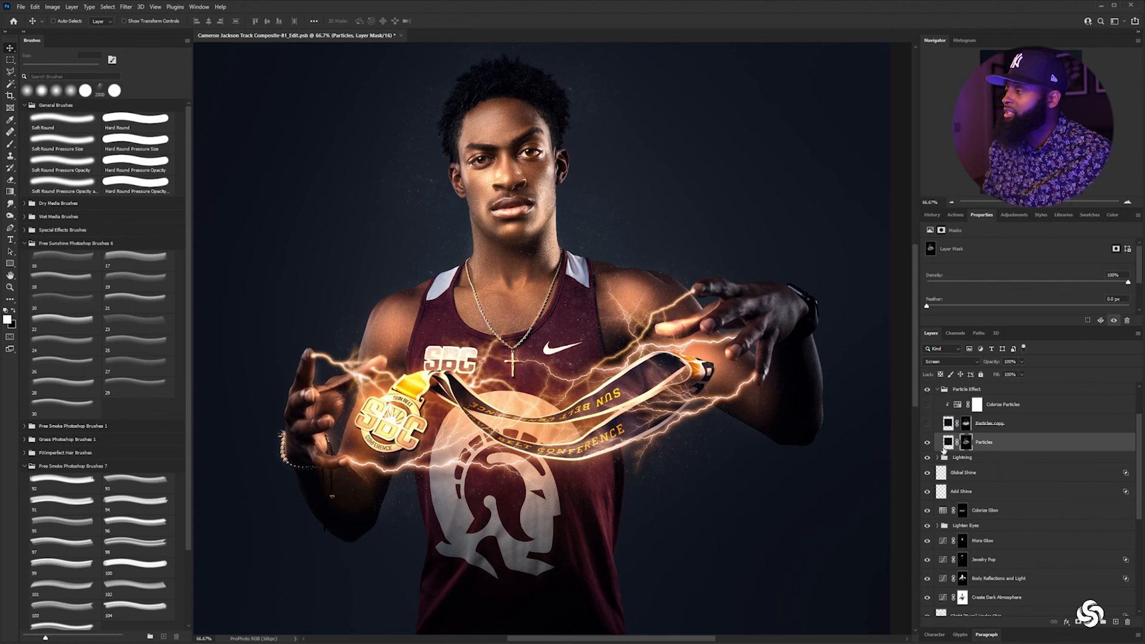
# Hide the Particles layer, show Particles copy and Colorize Particles instead, and collapse the Particle Effect group
pyautogui.click(928, 442)
pyautogui.click(928, 423)
pyautogui.click(928, 404)
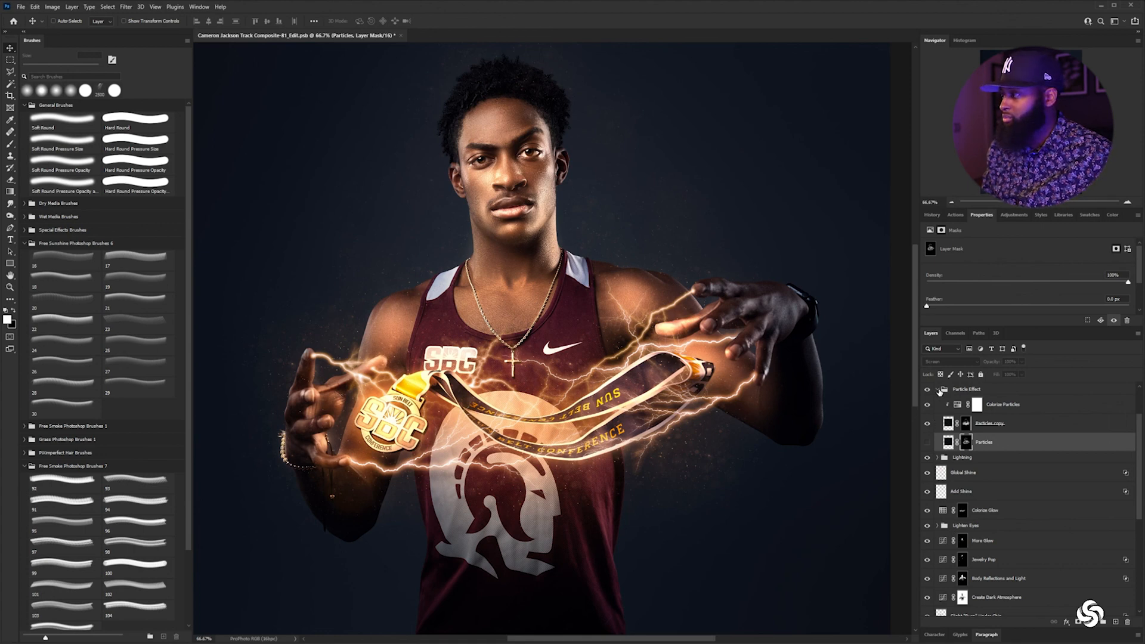
pyautogui.click(940, 392)
pyautogui.scroll(1, 943, 463)
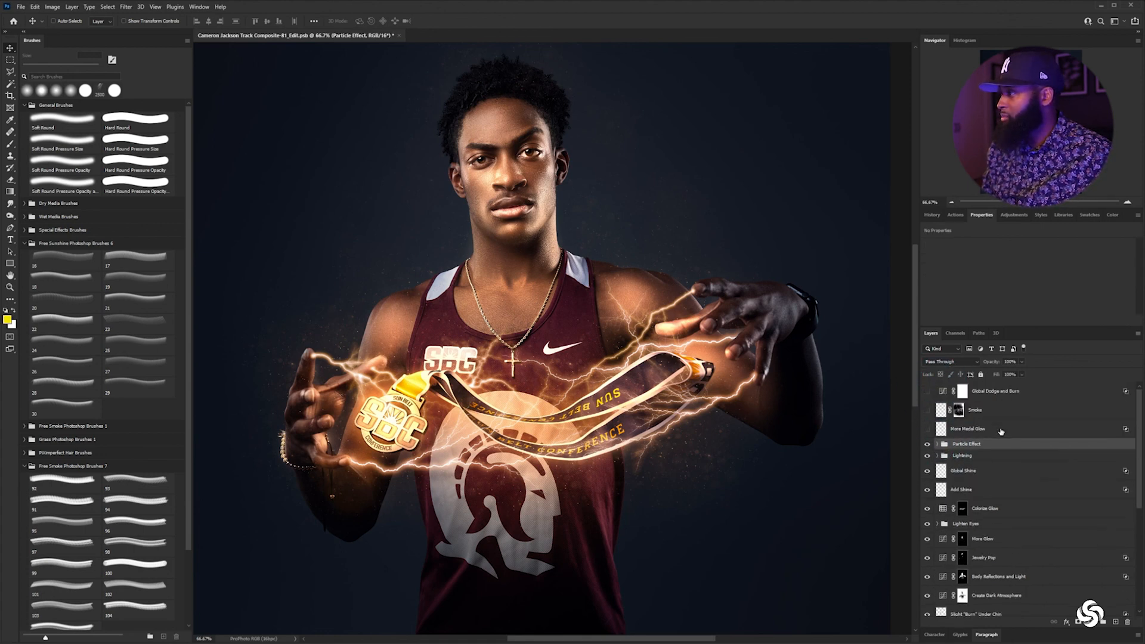
# Turn on the More Medal Glow, Smoke and Global Dodge and Burn layers above the Particle Effect group
pyautogui.click(928, 430)
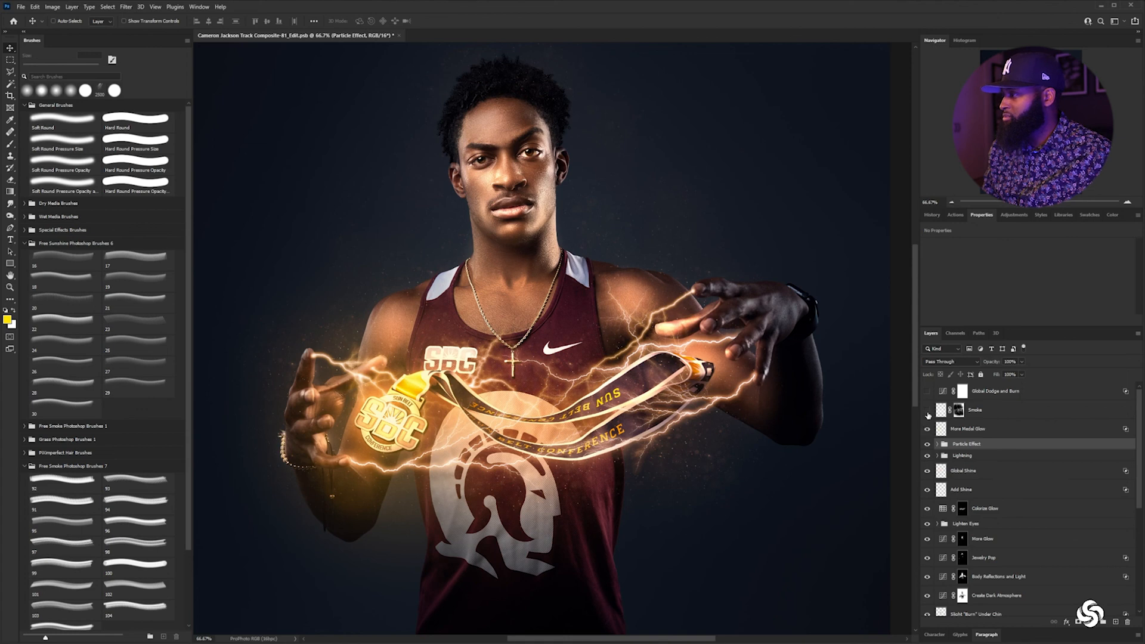
pyautogui.click(928, 411)
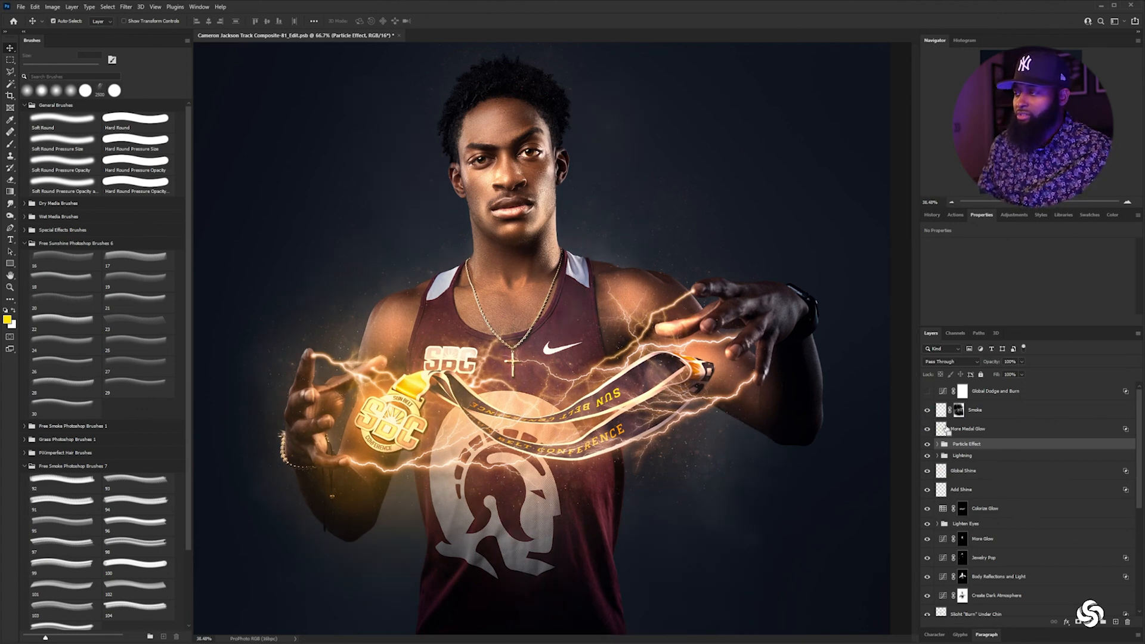
pyautogui.hotkey('ctrl', '0')
pyautogui.click(928, 392)
pyautogui.hotkey('ctrl', '+')
pyautogui.hotkey('ctrl', '+')
pyautogui.hotkey('ctrl', '+')
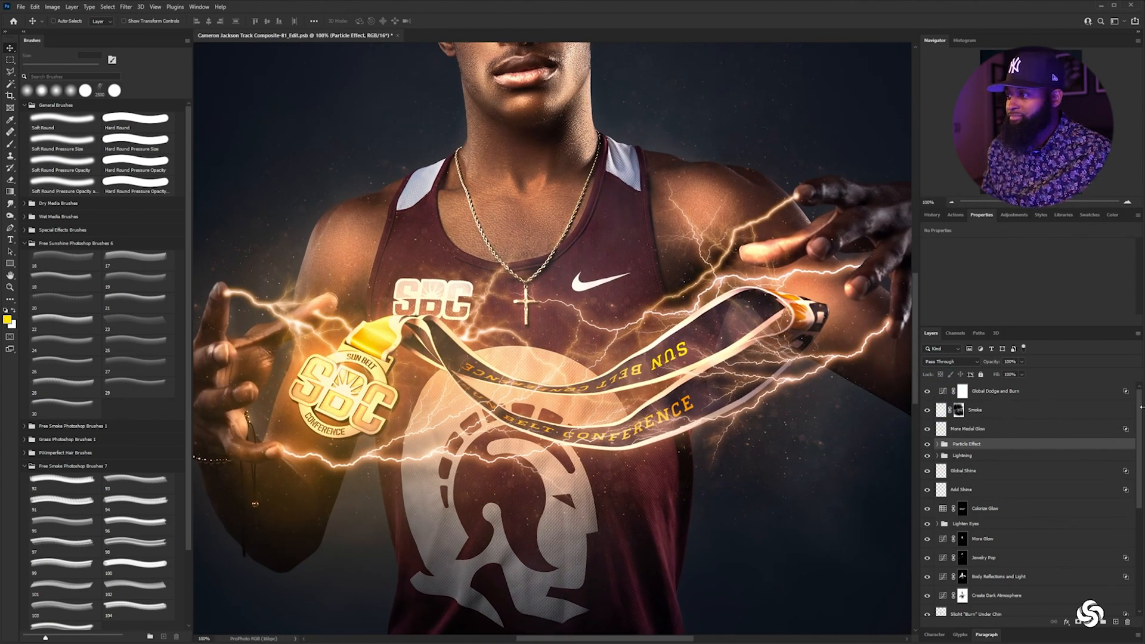
pyautogui.hotkey('ctrl', '-')
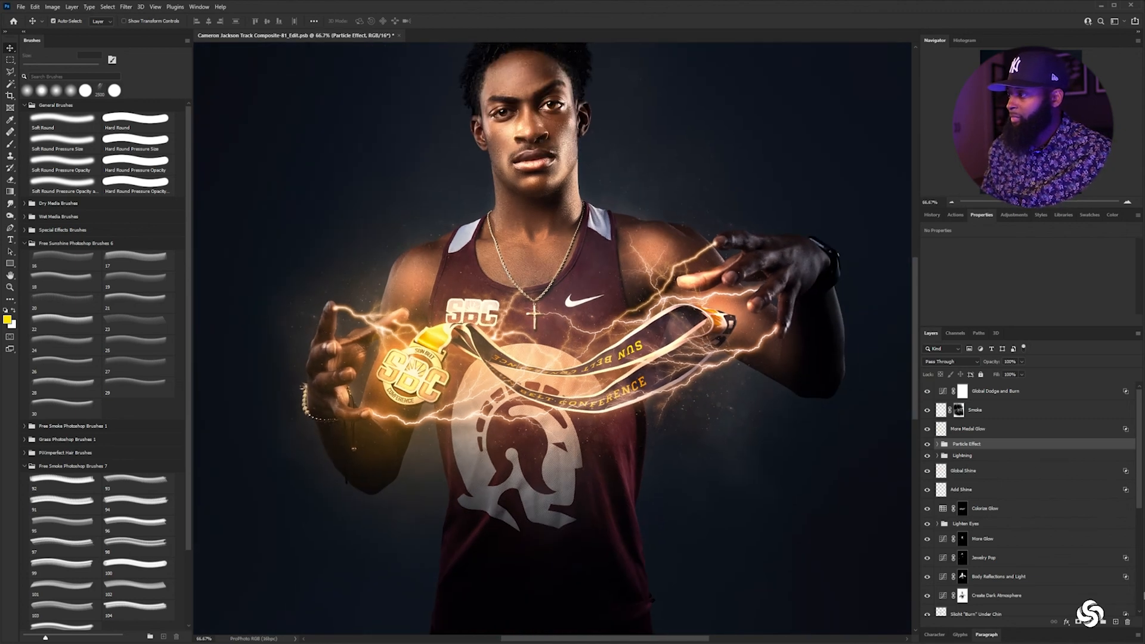
# Compare the finished composite with the unedited photo by isolating the Original Raw File layer, and restore all layers
pyautogui.scroll(-6, 943, 461)
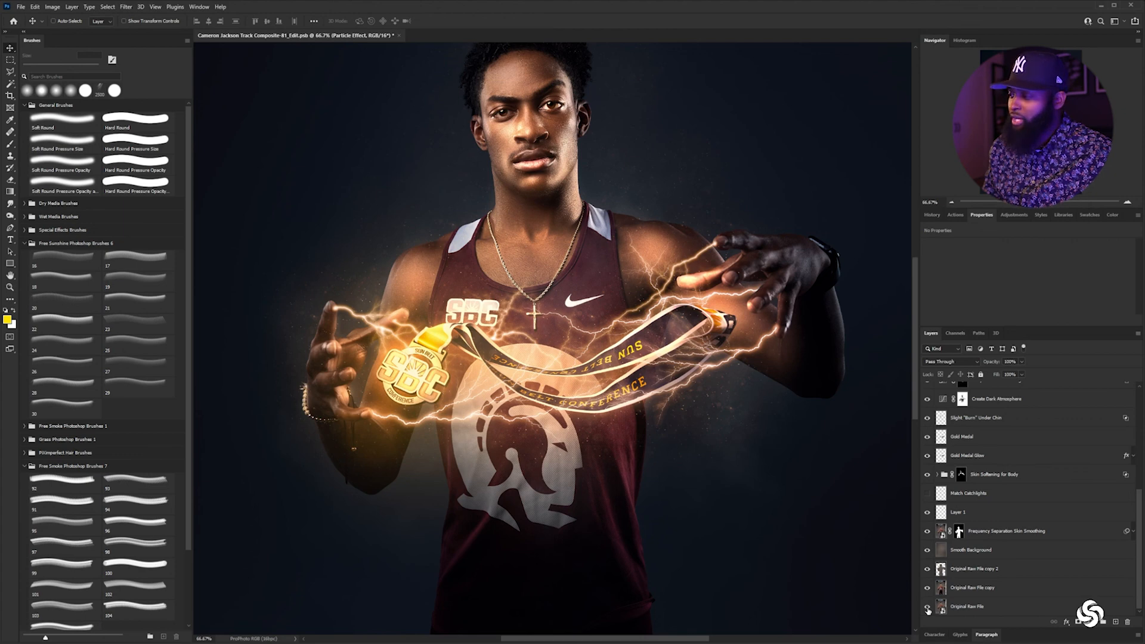
pyautogui.keyDown('alt'); pyautogui.click(928, 608); pyautogui.keyUp('alt')
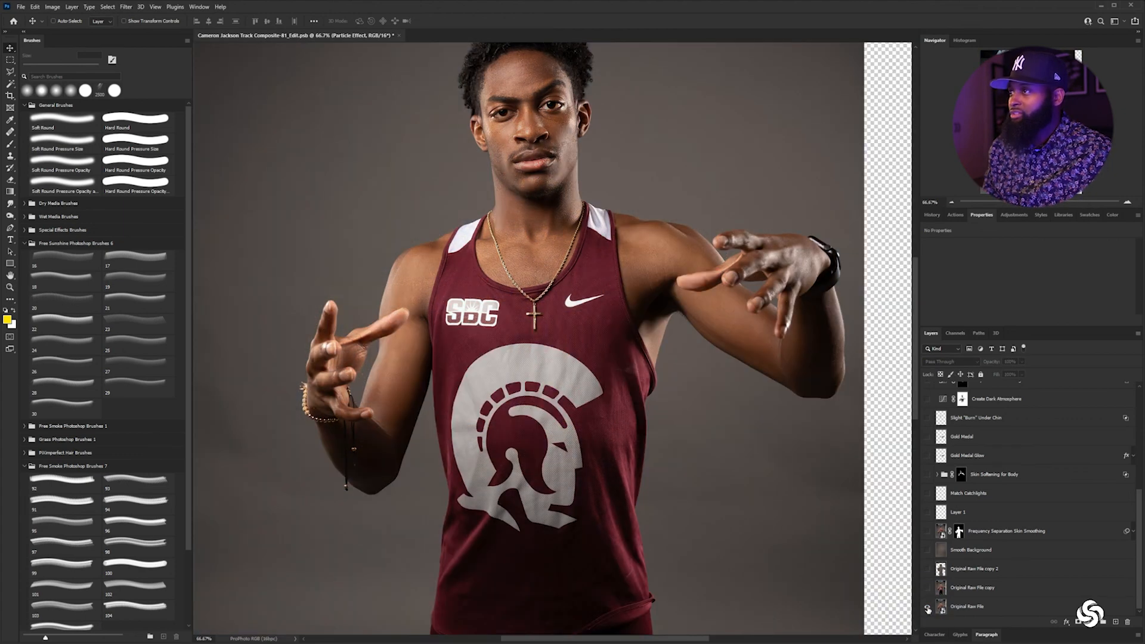
pyautogui.keyDown('alt'); pyautogui.click(928, 609); pyautogui.keyUp('alt')
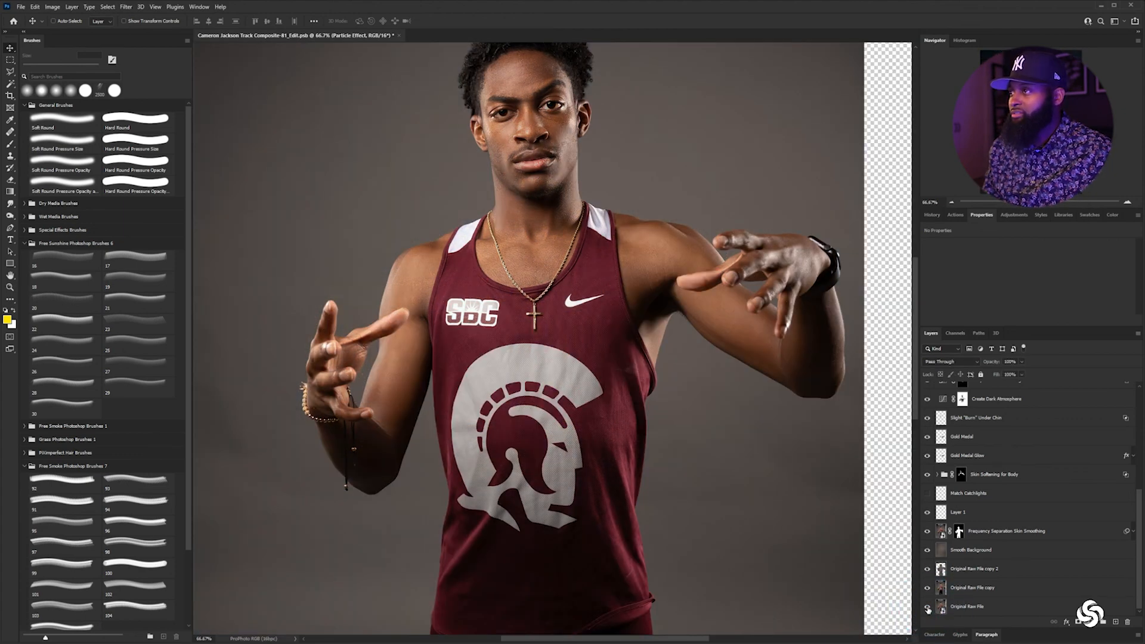
pyautogui.keyDown('alt'); pyautogui.click(927, 609); pyautogui.keyUp('alt')
pyautogui.keyDown('alt'); pyautogui.click(927, 609); pyautogui.keyUp('alt')
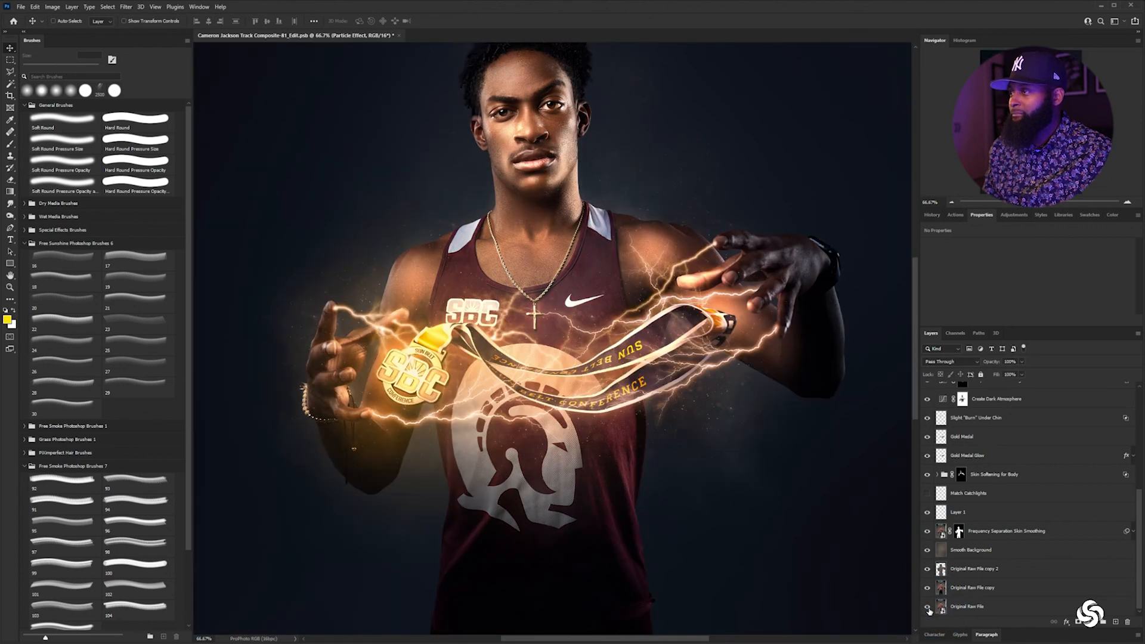
pyautogui.hotkey('ctrl', '0')
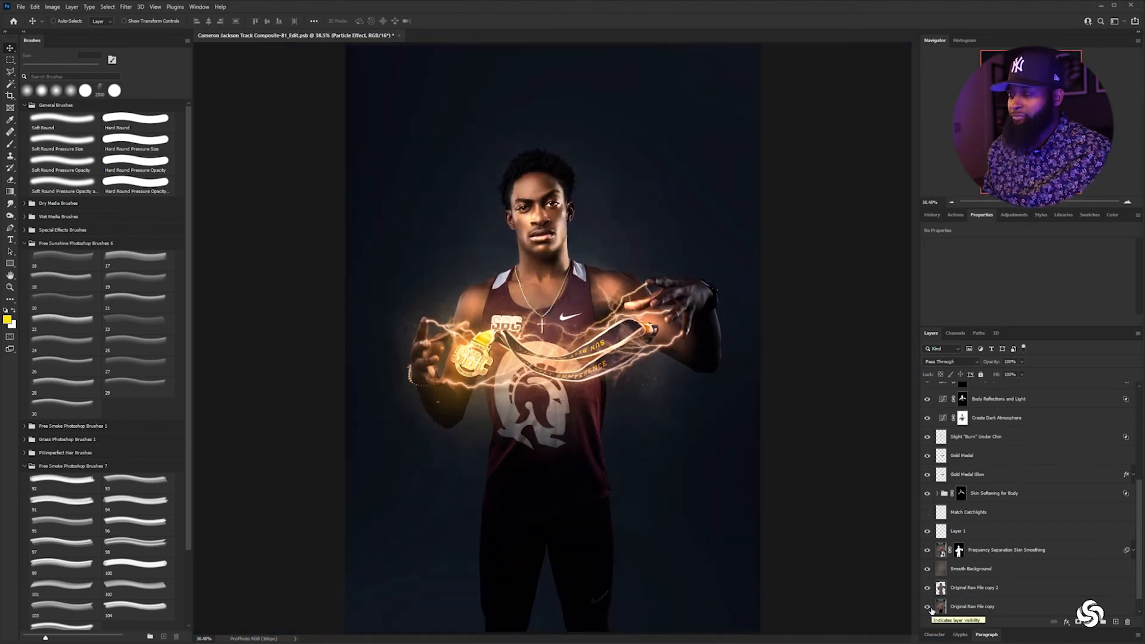